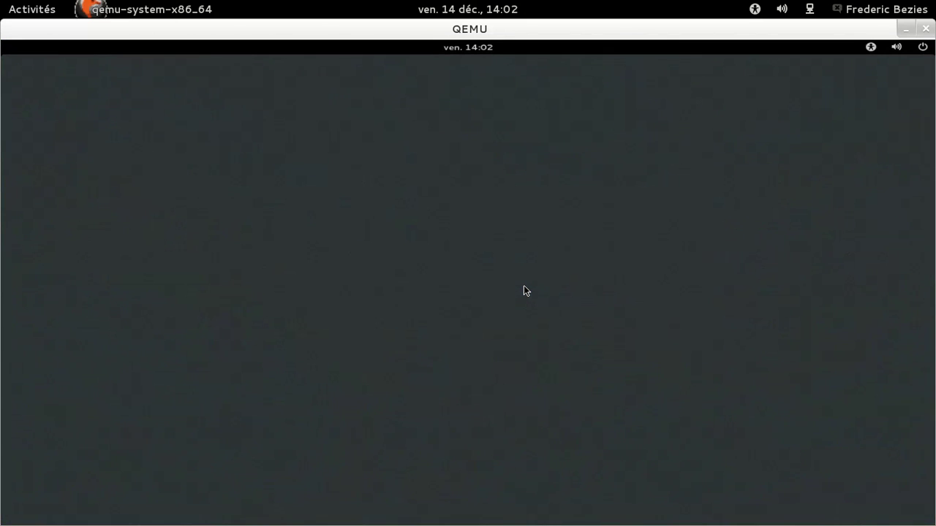
View the available session types, keep GNOME, and log in to the personal account with the account password.
click(523, 290)
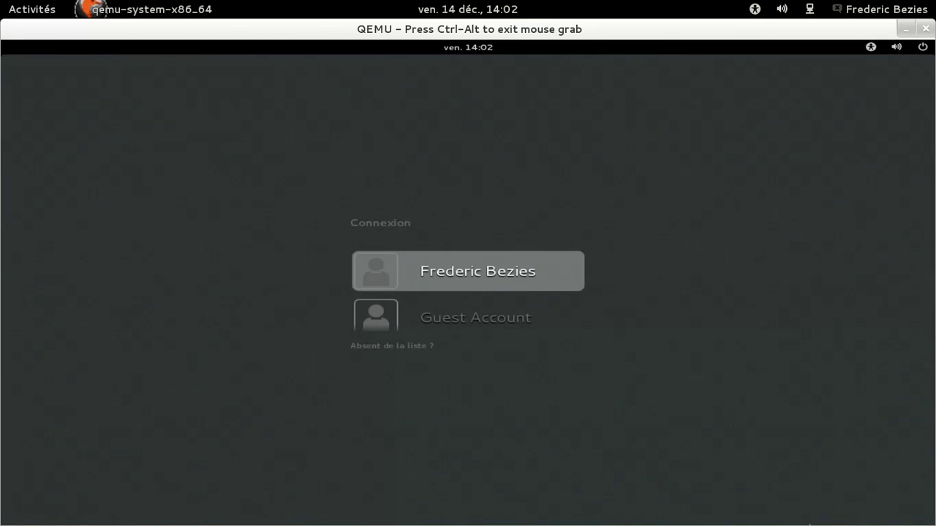
click(511, 275)
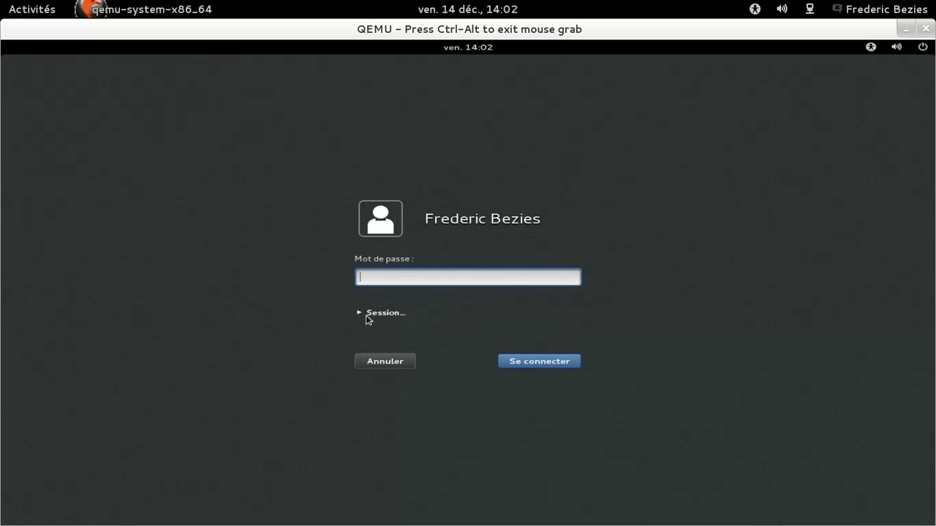
click(368, 314)
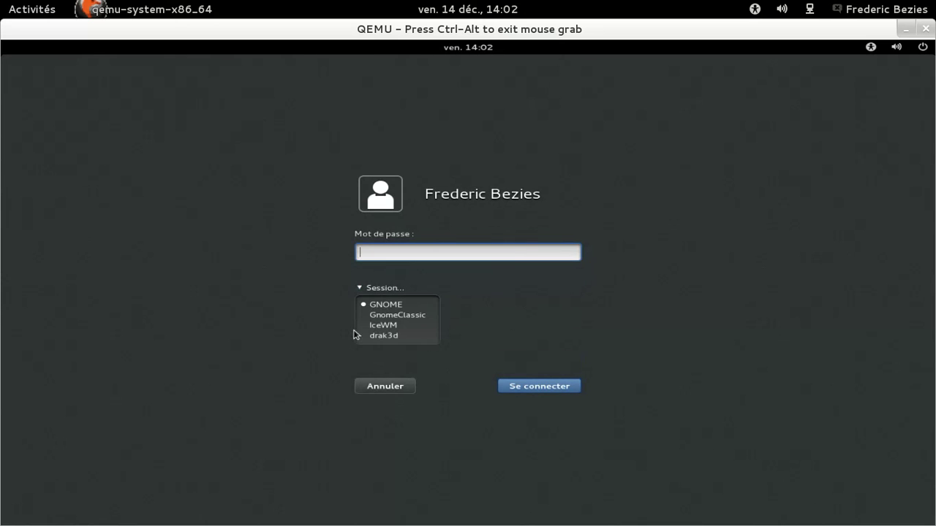
click(358, 289)
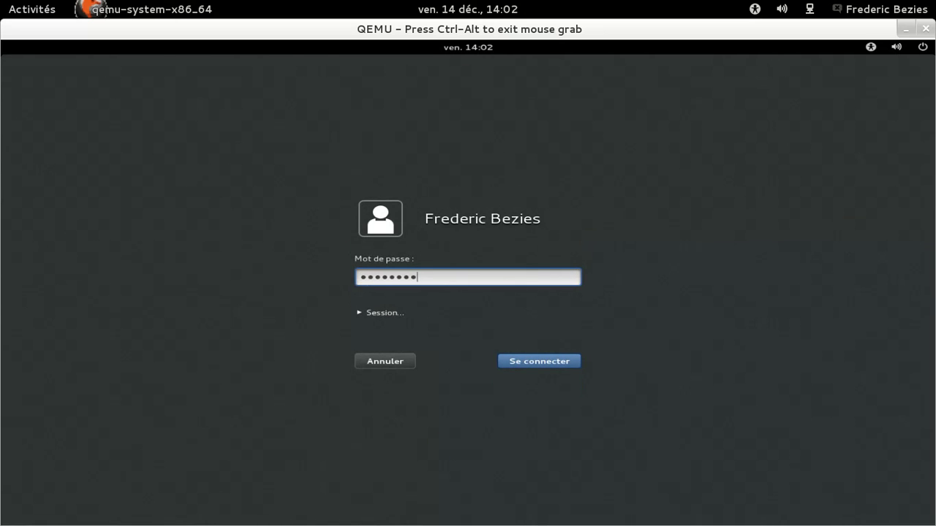
key(Return)
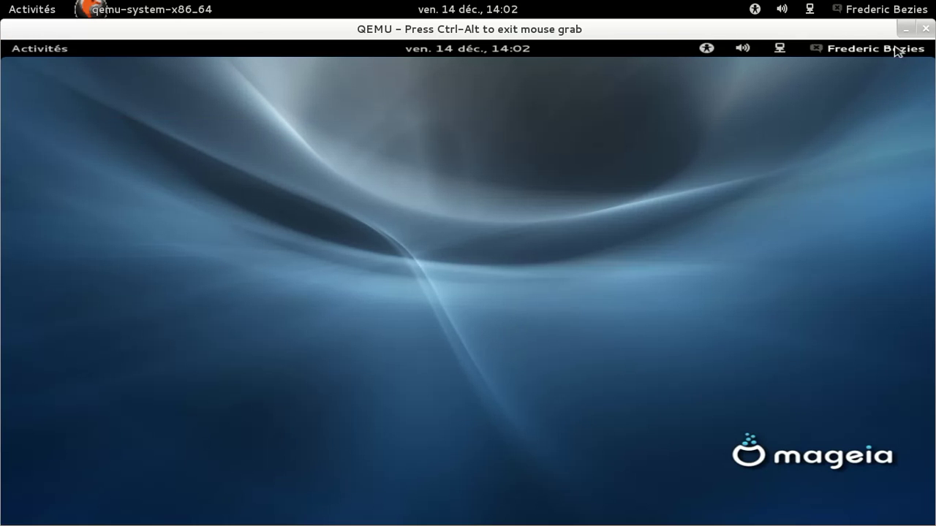
Apply the 1024 x 768 (4:3) definition with normal rotation in the system display settings, keep that configuration, and close the settings.
click(899, 47)
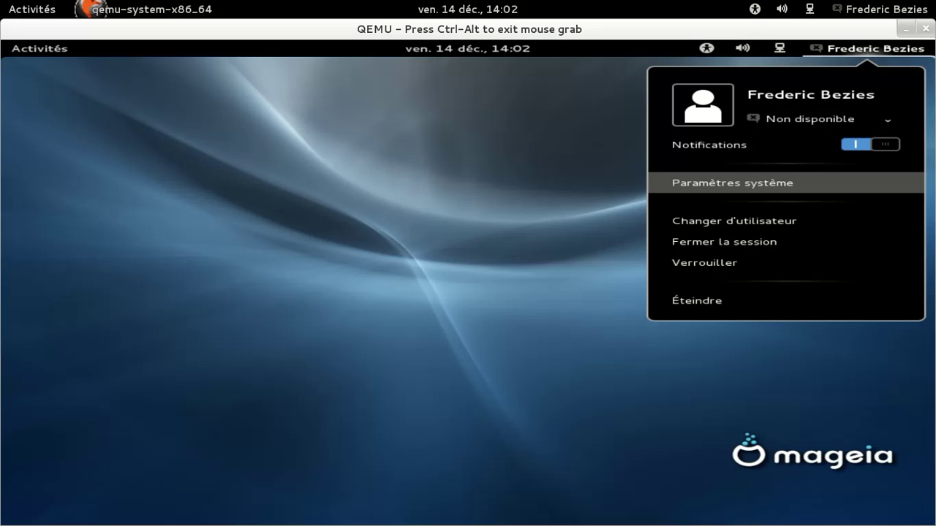
click(786, 192)
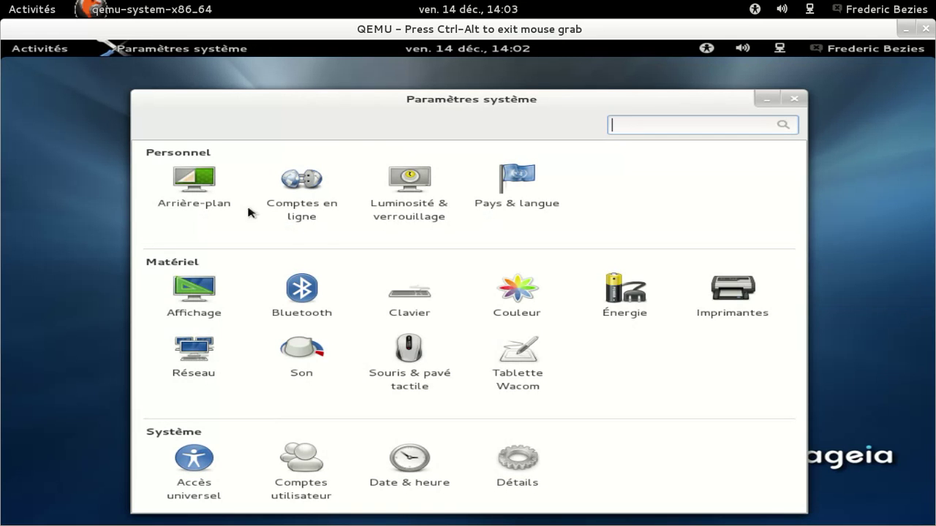
click(194, 292)
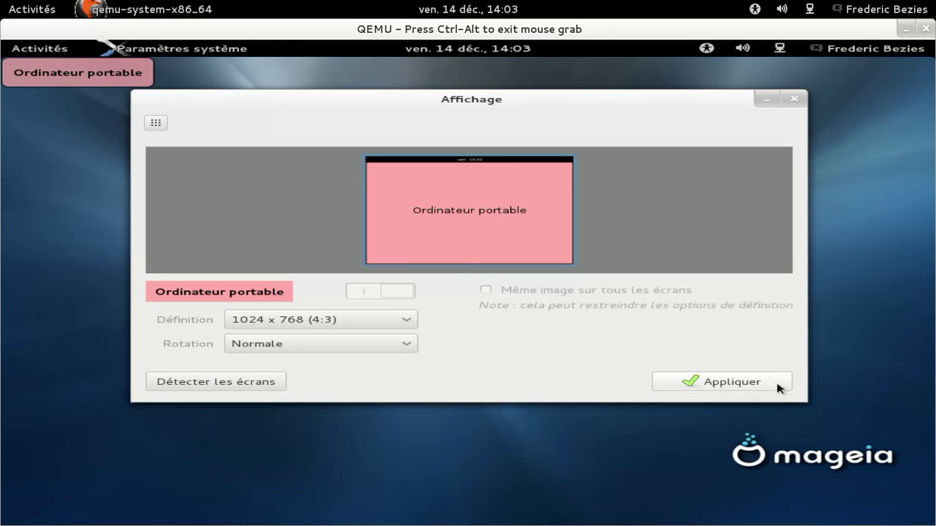
click(739, 383)
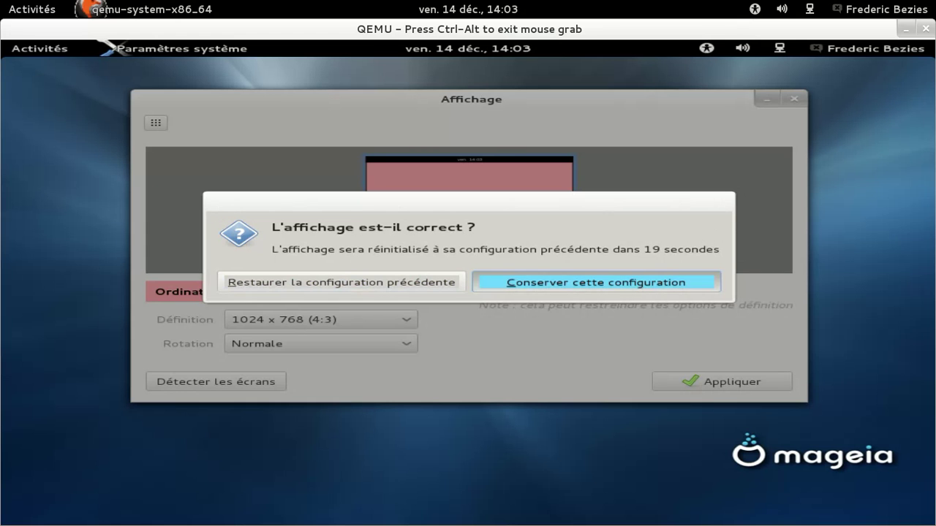
click(595, 282)
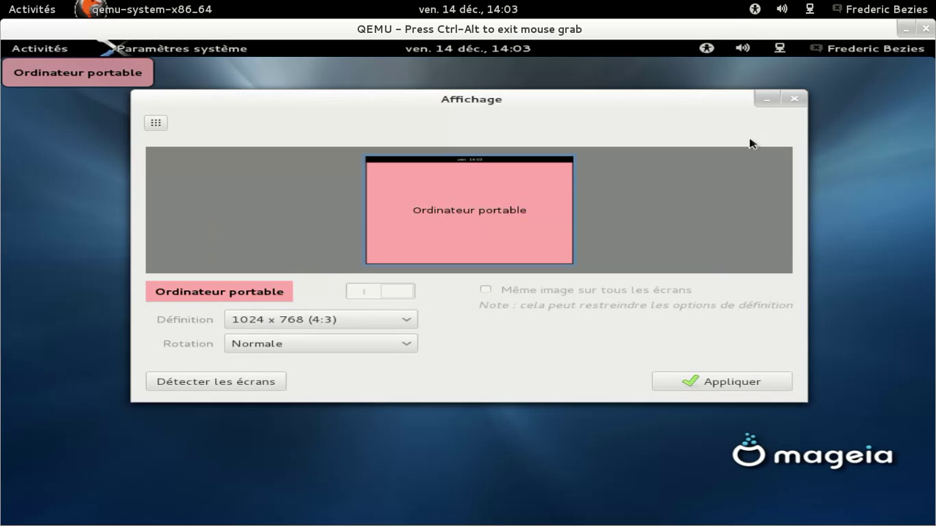
click(794, 98)
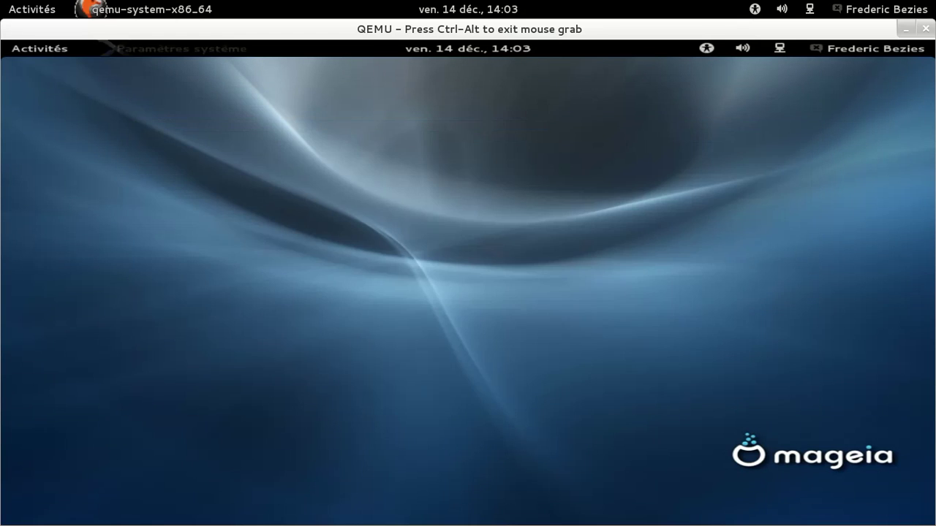
Check the calendar and its upcoming events from the activities overview, and launch Rhythmbox.
click(21, 49)
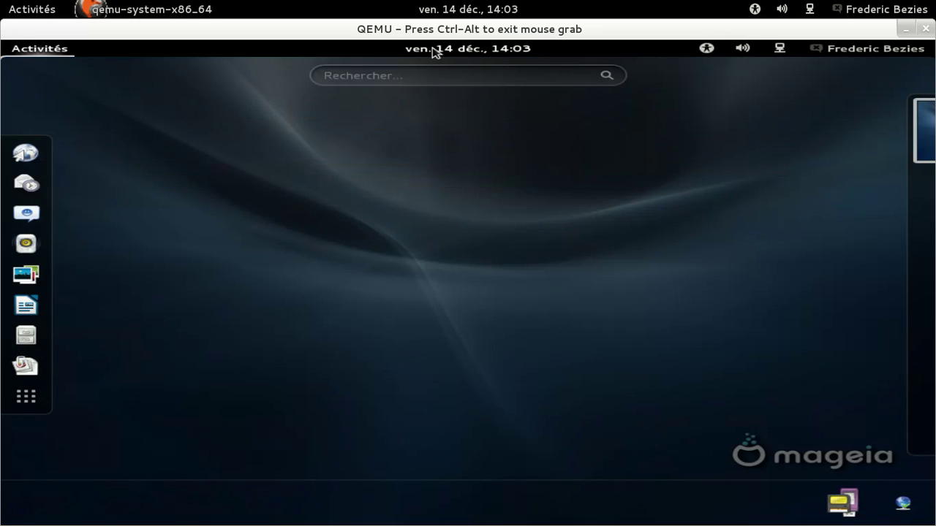
click(433, 50)
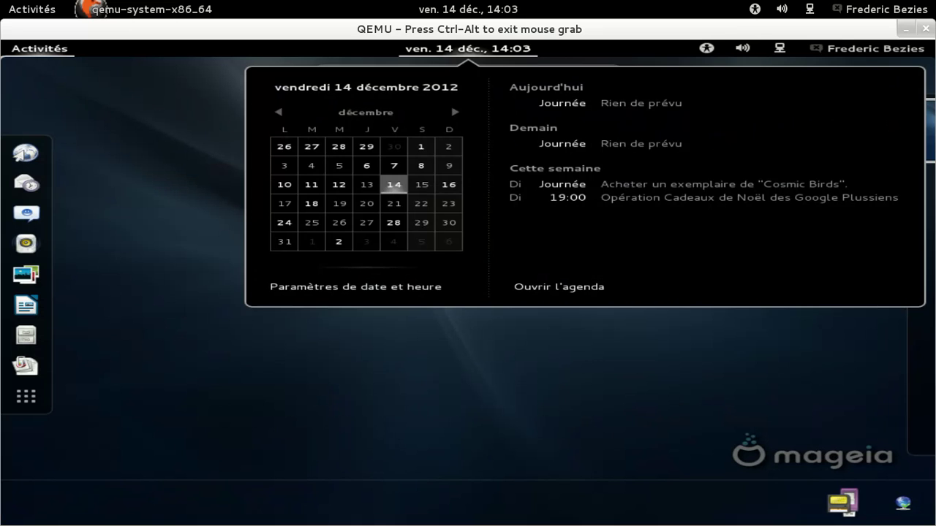
key(Escape)
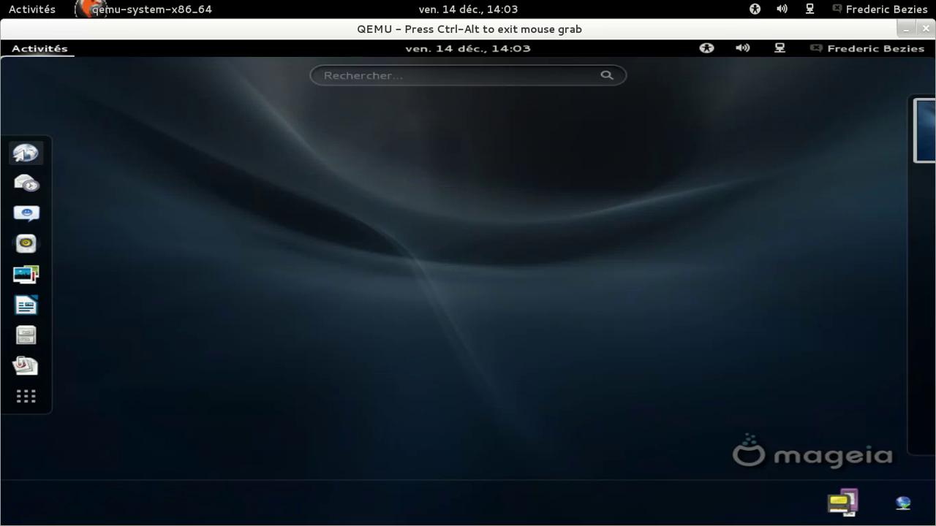
click(26, 244)
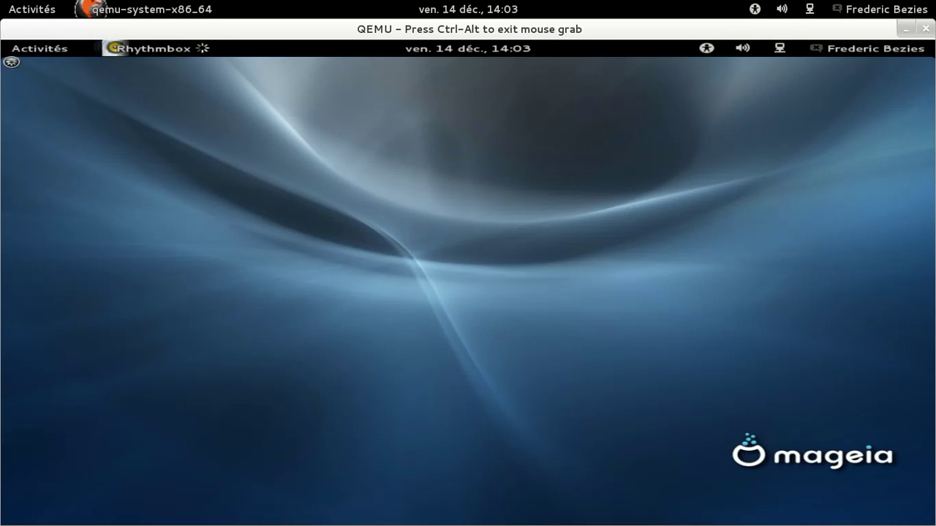
Examine the full list of installed applications and the Sciences, Développement, Outils, and Son et Vidéo categories.
click(22, 44)
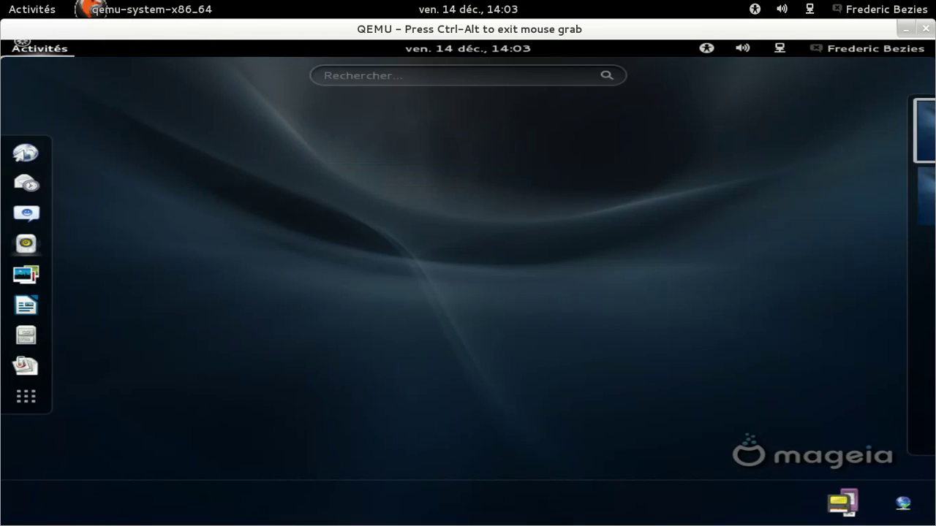
click(26, 397)
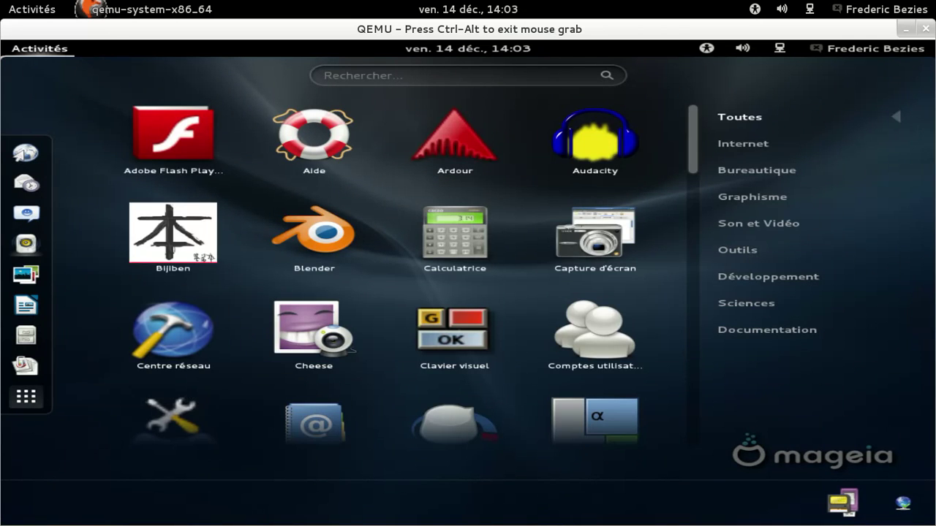
scroll(692, 135, down, 5)
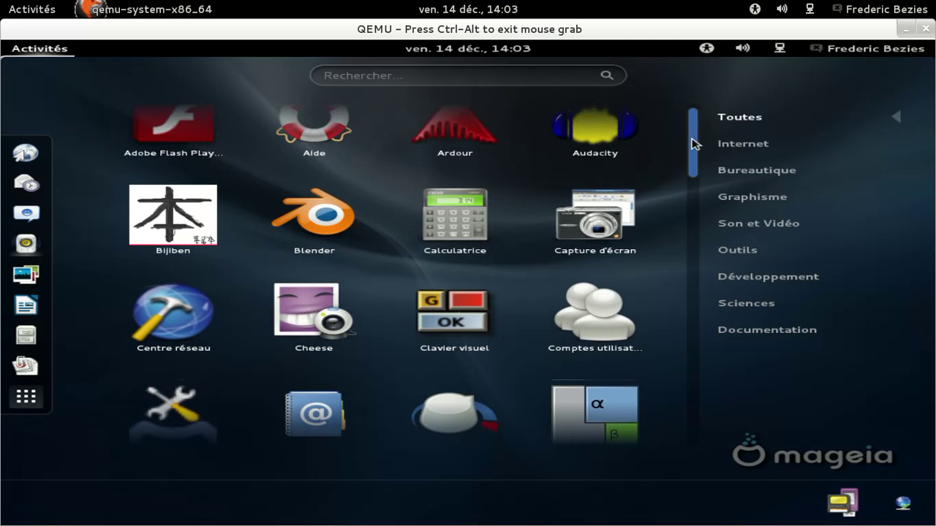
drag(693, 154, 687, 427)
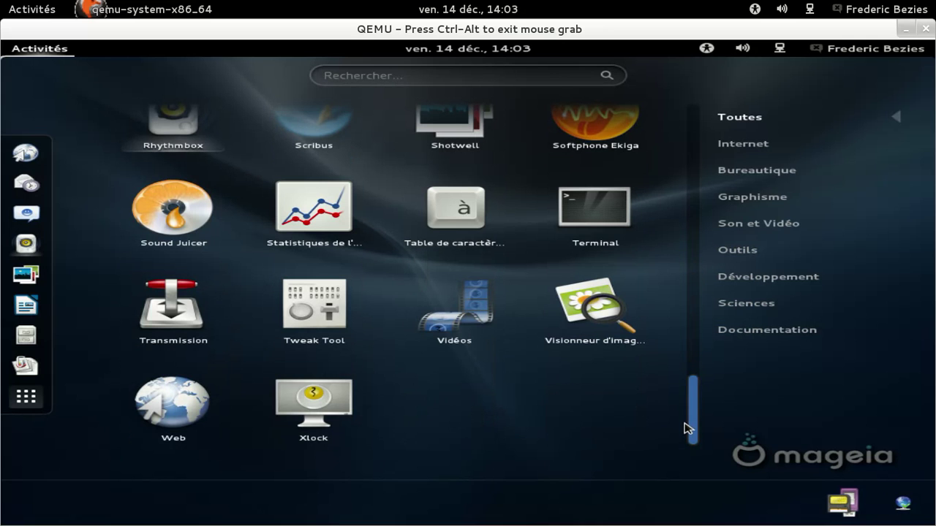
click(749, 305)
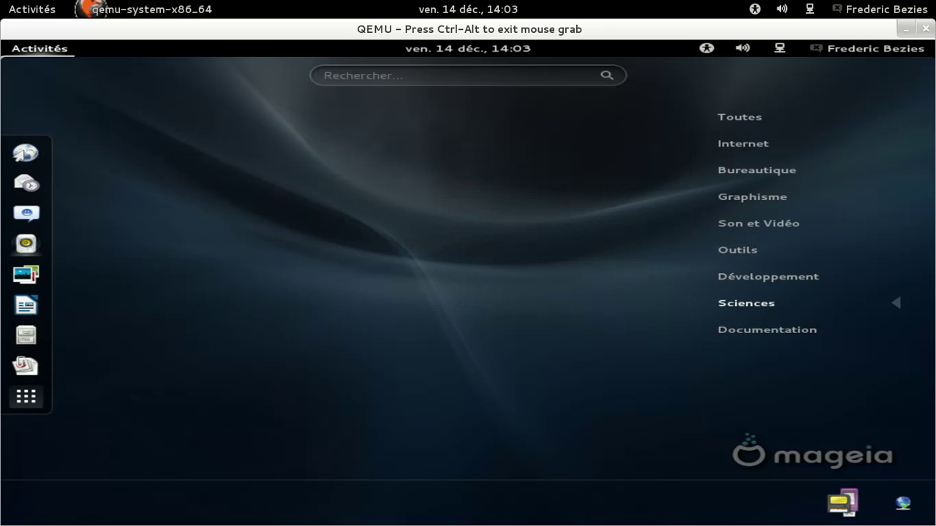
click(747, 282)
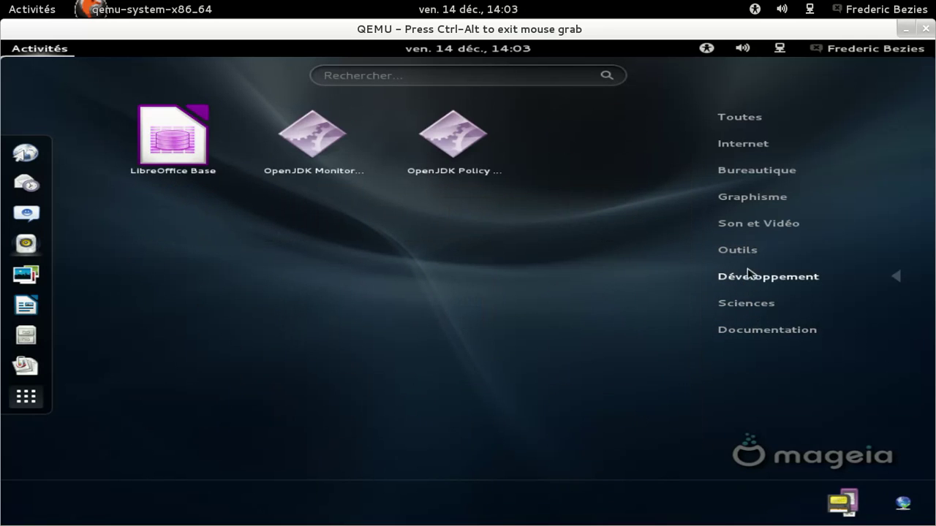
click(739, 250)
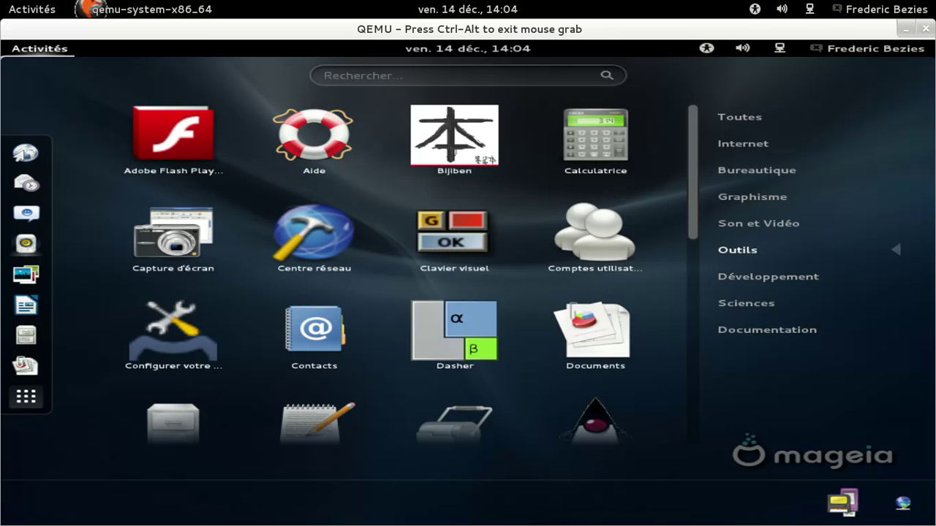
click(759, 225)
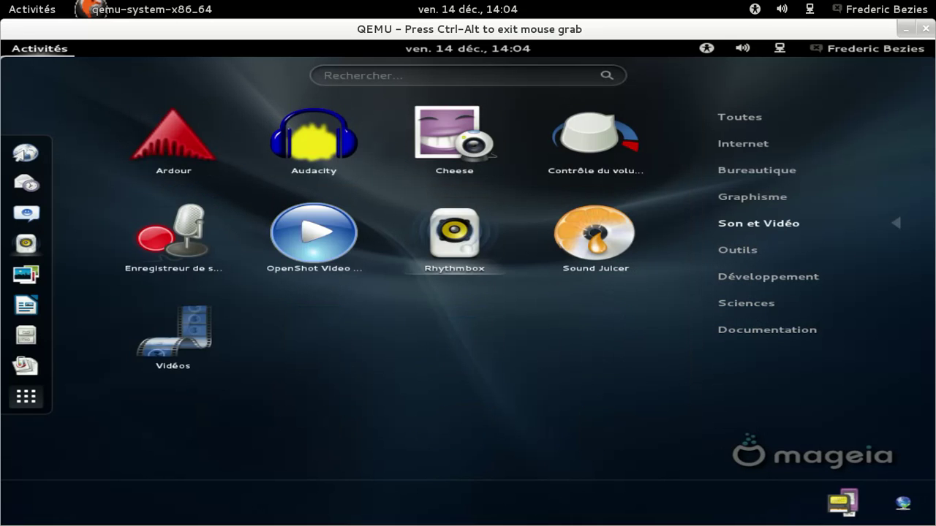
Show the Graphisme application category and launch GIMP from it.
click(744, 204)
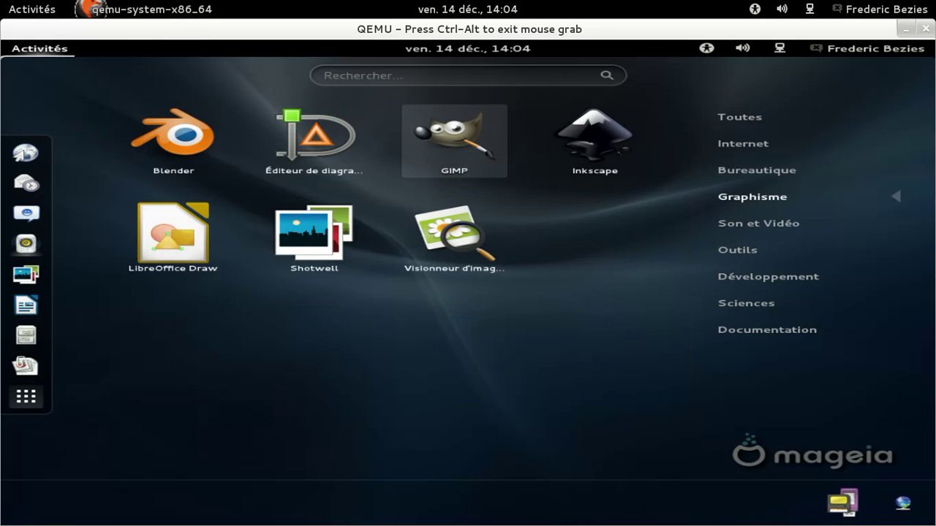
click(428, 150)
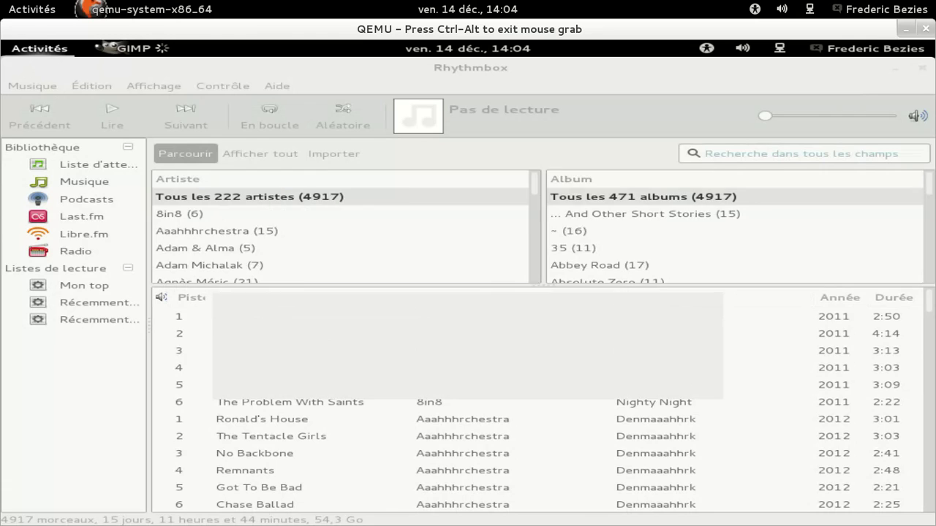
Search the activities overview for "firefox" and launch Firefox.
click(39, 48)
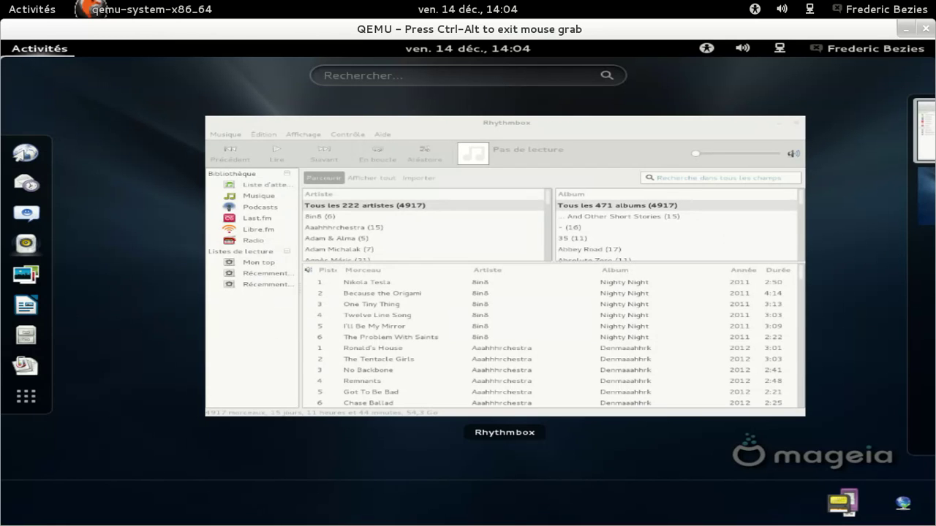
click(407, 77)
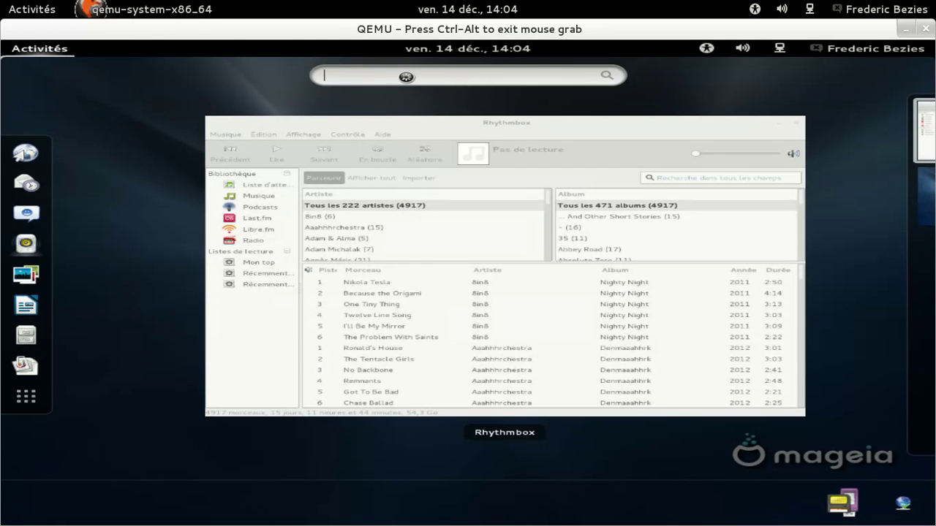
text(firefox)
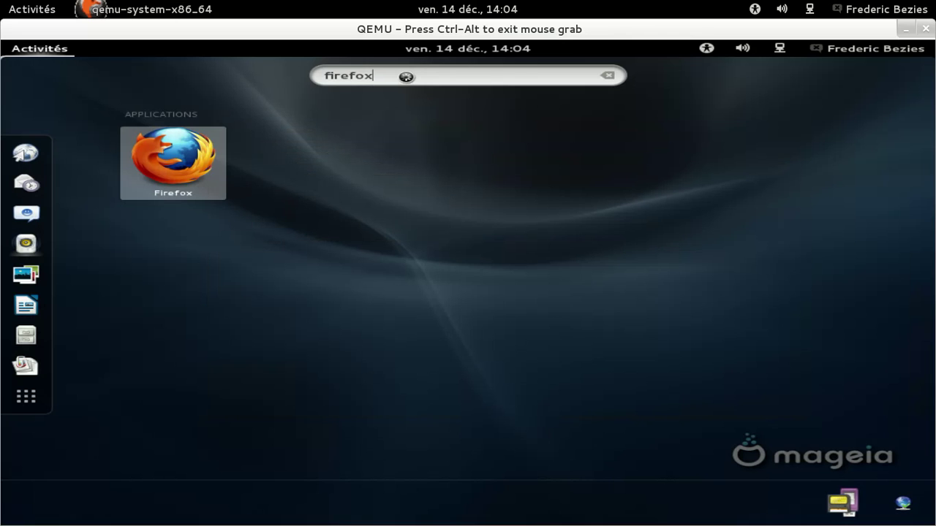
key(Return)
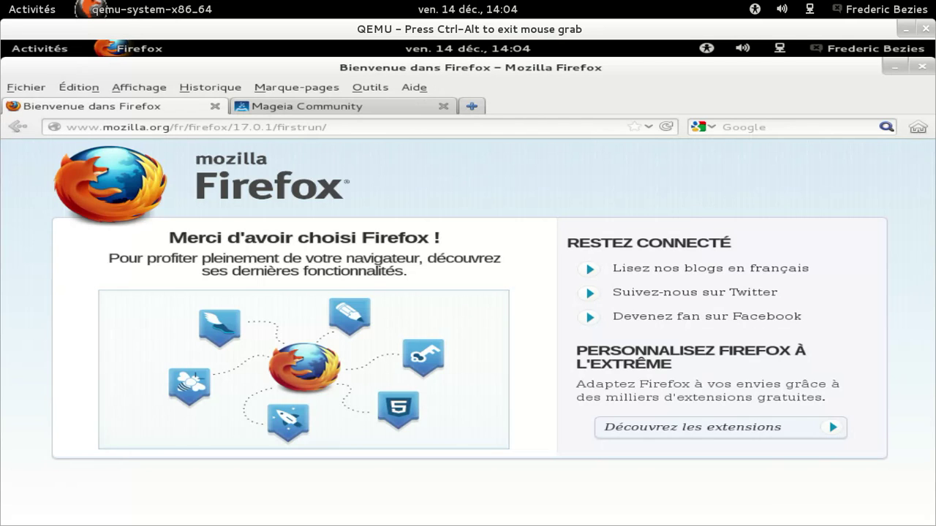
Check the Firefox version in its À propos window and close that window.
click(414, 87)
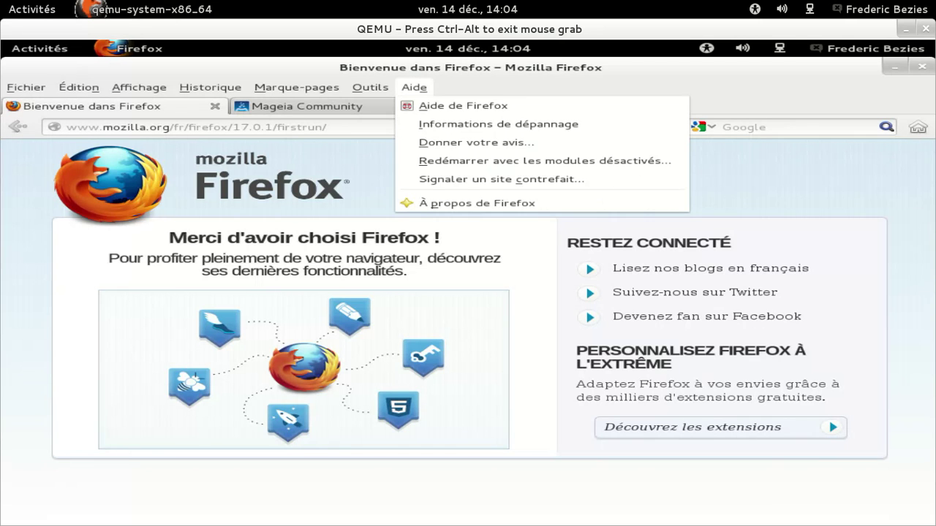
click(475, 203)
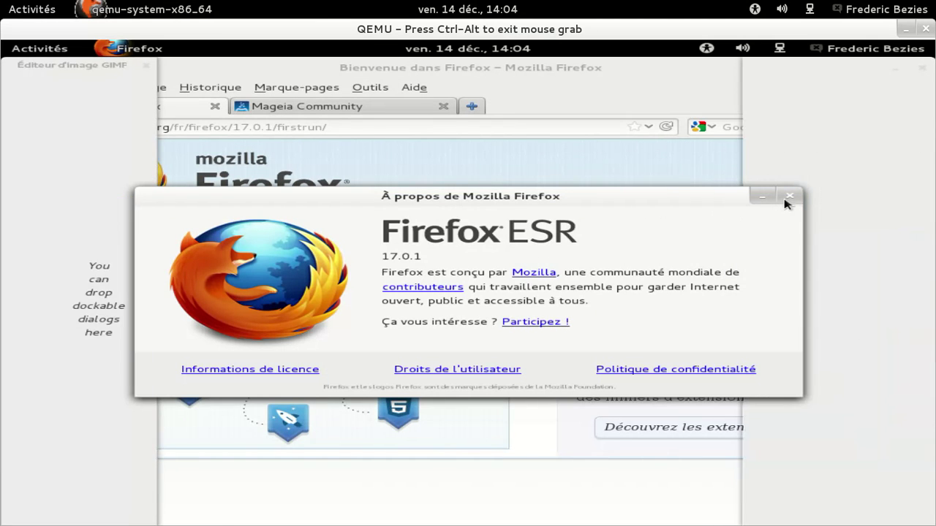
click(789, 196)
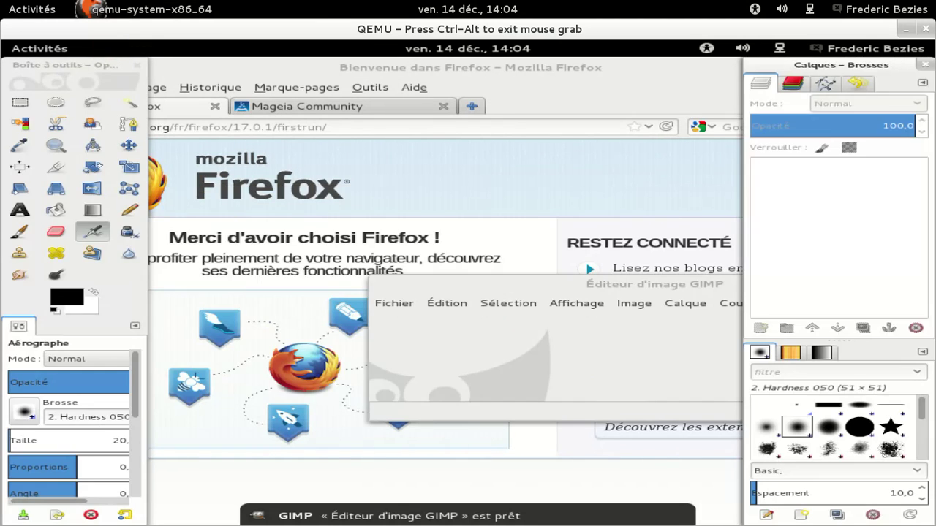
Move the GIMP image editor window clear of the layers dock and widen it to fit its remaining menus.
click(628, 285)
drag(628, 285, 372, 181)
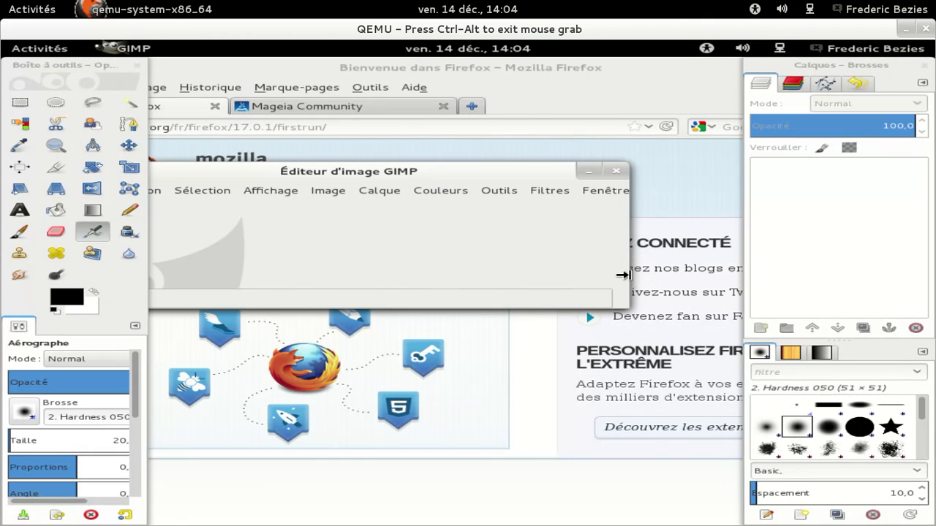
drag(629, 275, 726, 276)
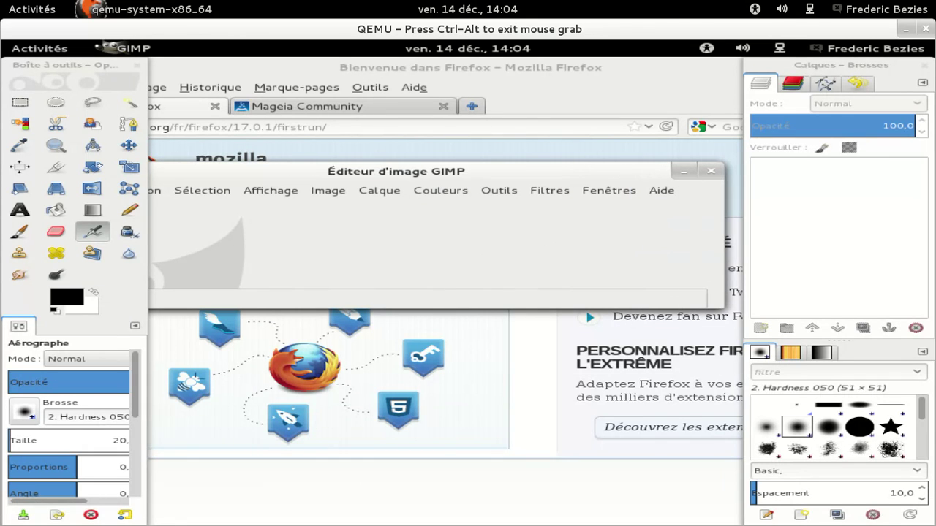
Check the GIMP version in its À propos window and close that window.
click(662, 190)
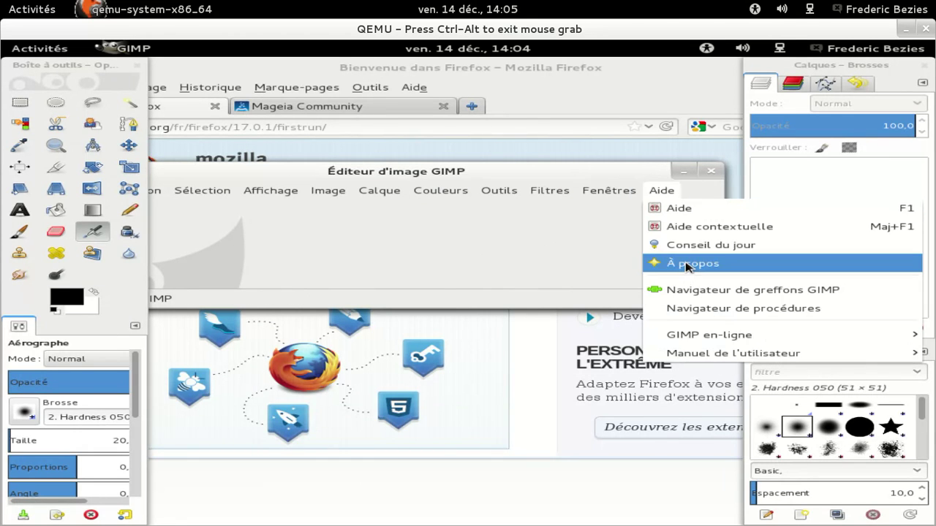
click(687, 265)
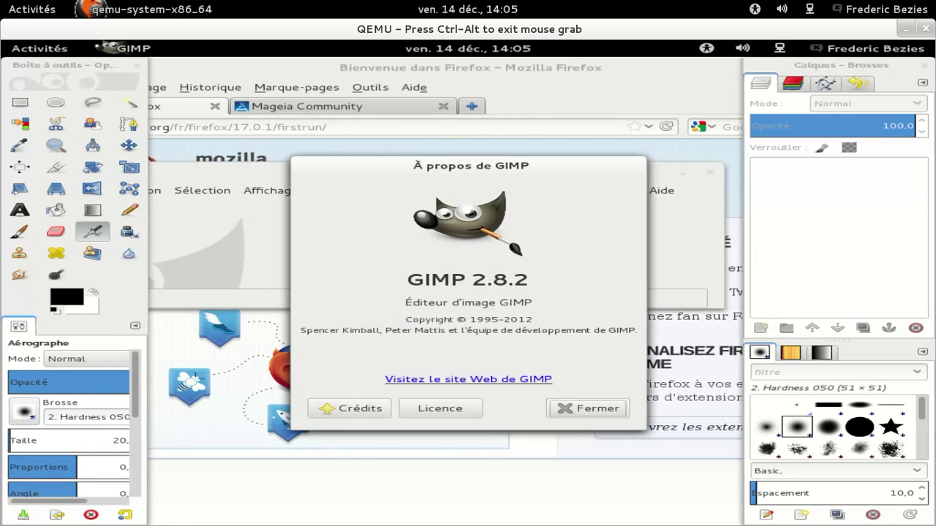
click(570, 408)
Move the GIMP image editor window clear of the toolbox to reach its Fichier commands and quit GIMP.
drag(387, 188, 442, 189)
click(219, 196)
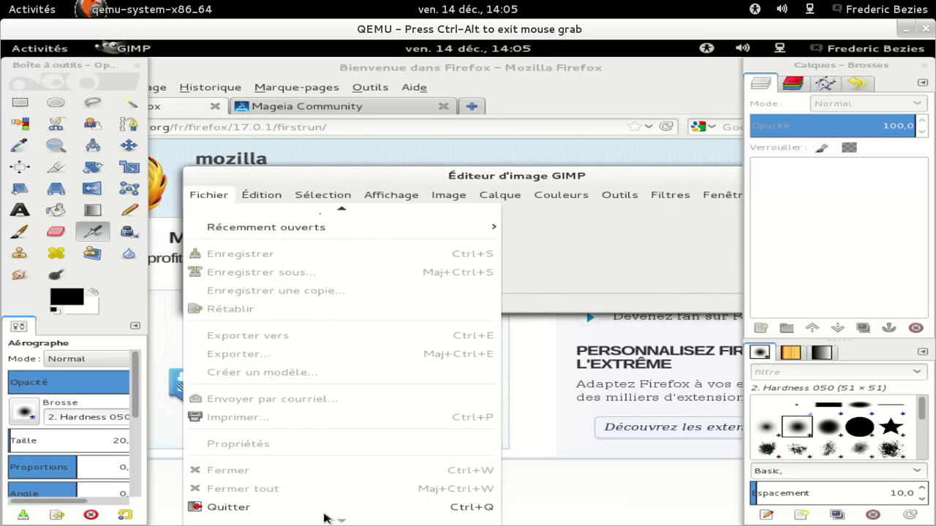
click(324, 506)
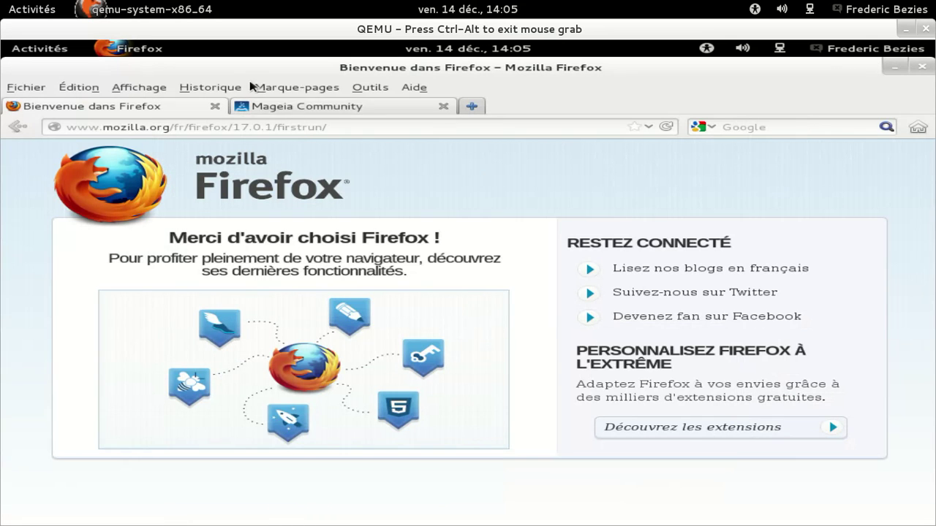
Close the "Bienvenue dans Firefox" tab and load about:plugins in a new tab.
click(215, 107)
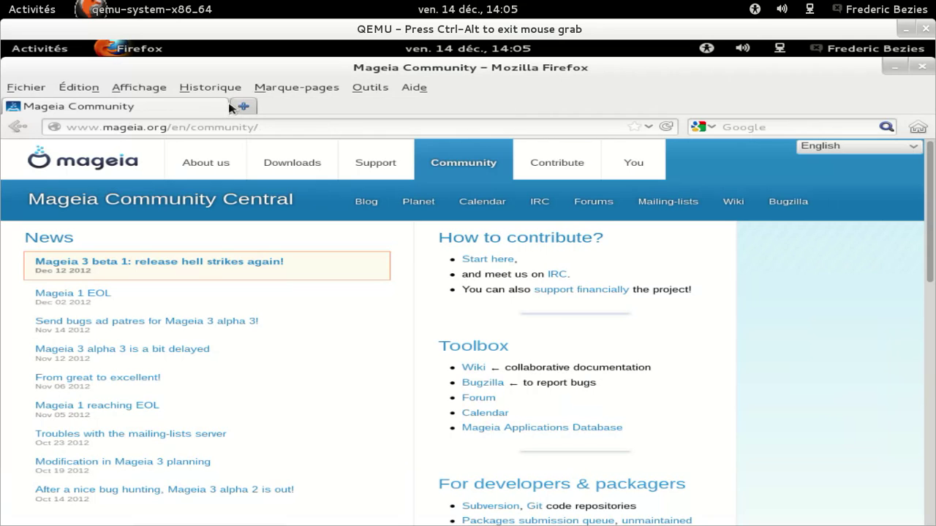
click(245, 107)
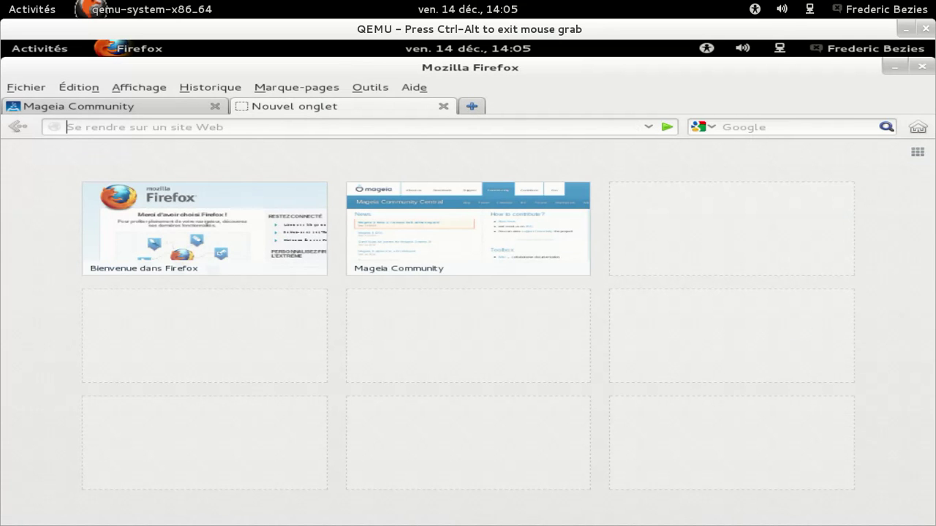
text(about:)
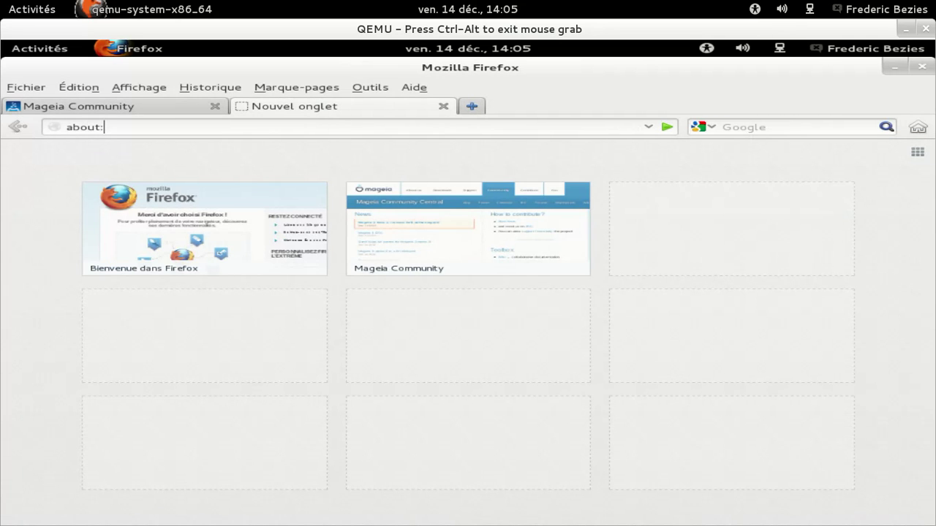
text(plugins)
key(Return)
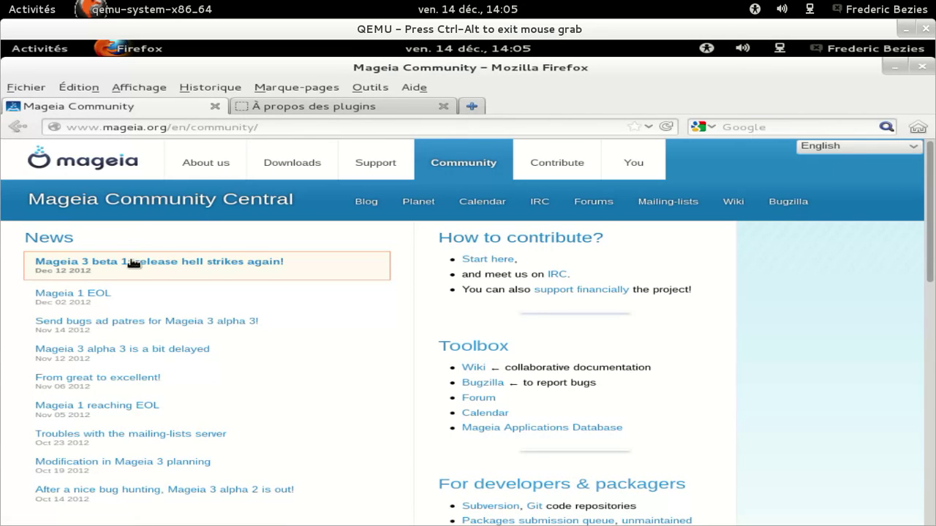
Read the "Mageia 3 beta 1: release hell strikes again!" post from the Mageia Community page, and quit Firefox while saving the open tabs.
click(134, 263)
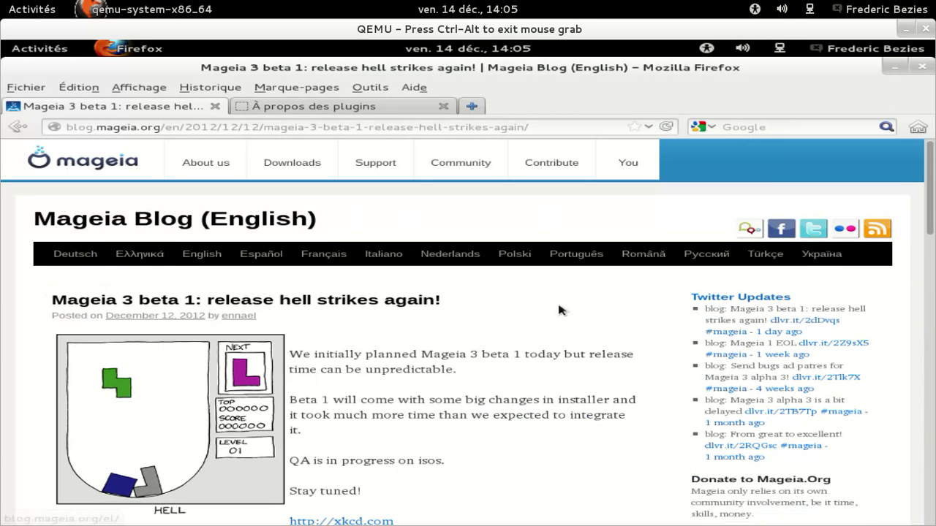
scroll(559, 310, down, 2)
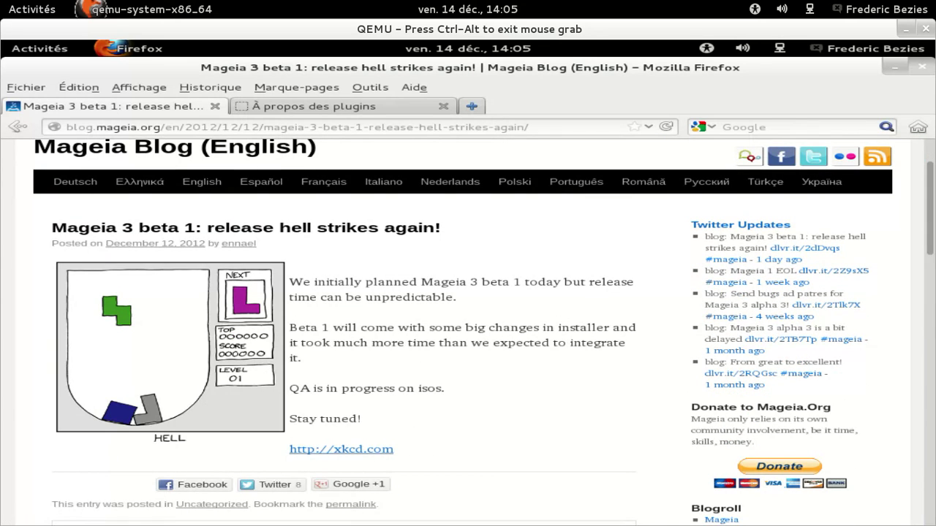
click(920, 66)
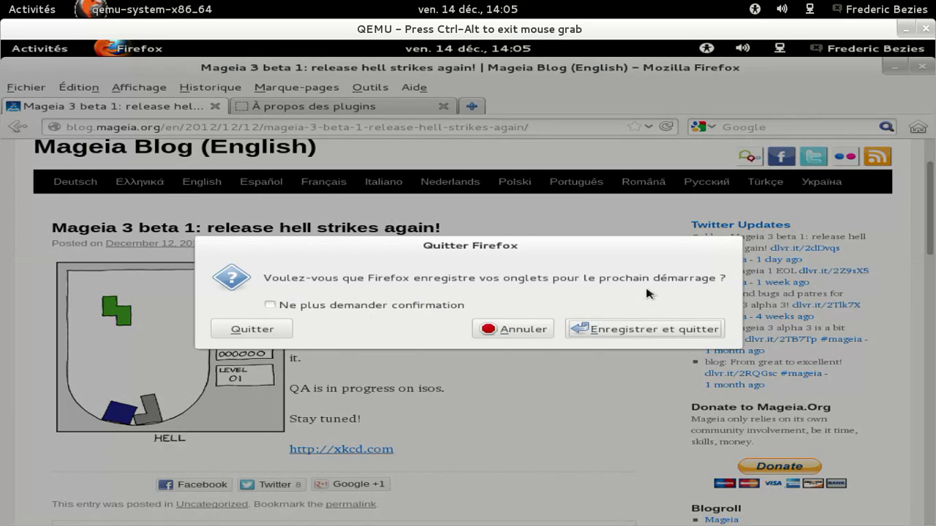
click(614, 329)
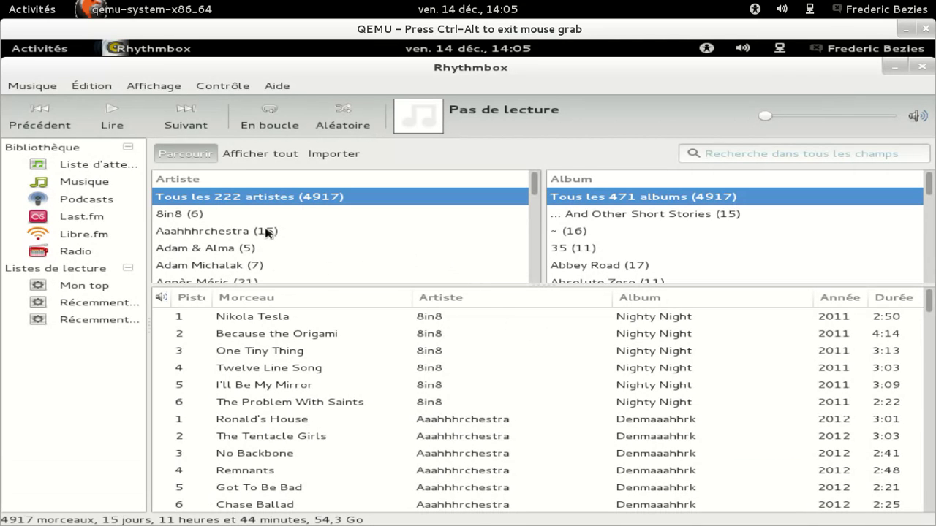
Browse the Rhythmbox library by artist to Barclay James Harvest and show the tracks of the album Octoberon.
scroll(267, 233, down, 4)
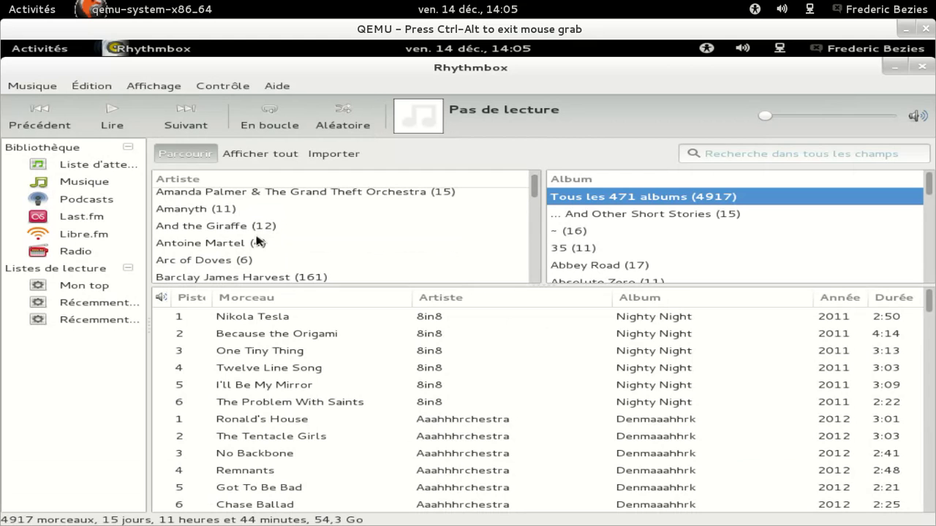
click(259, 226)
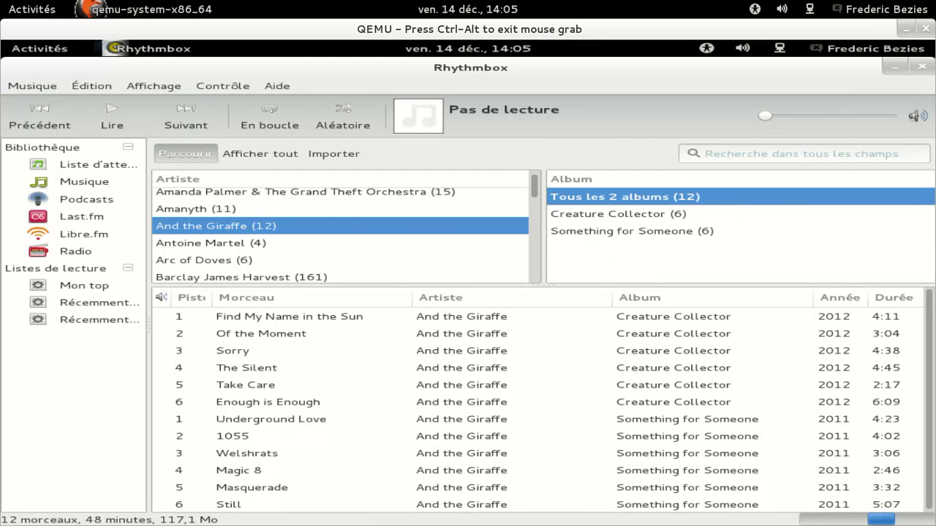
scroll(373, 241, down, 1)
click(359, 226)
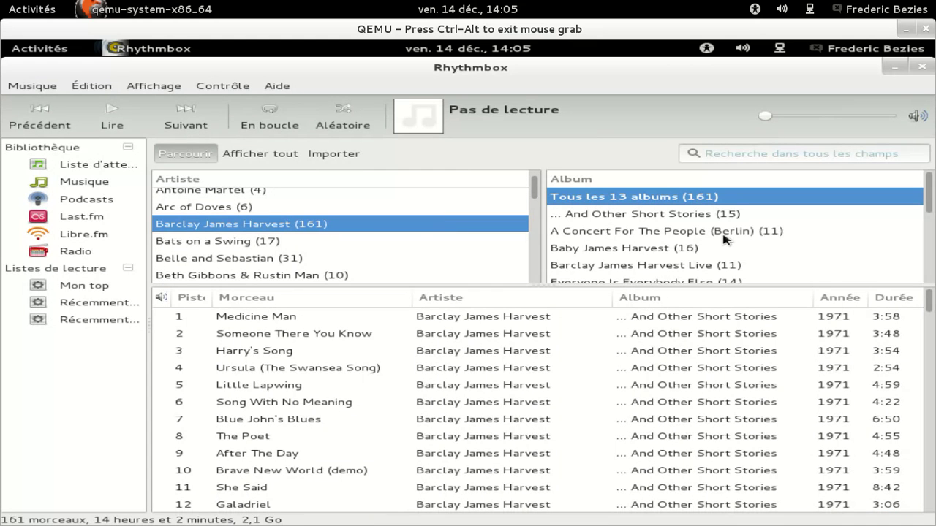
scroll(720, 240, down, 4)
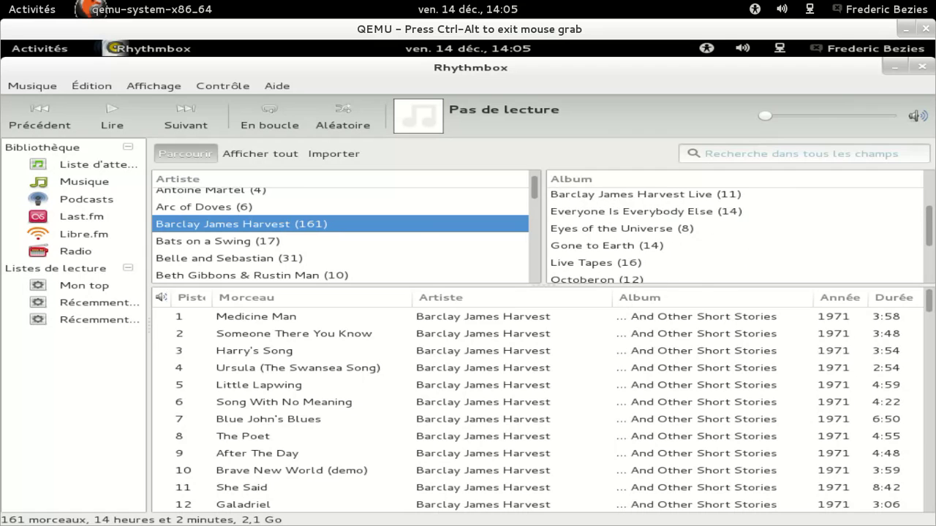
click(658, 279)
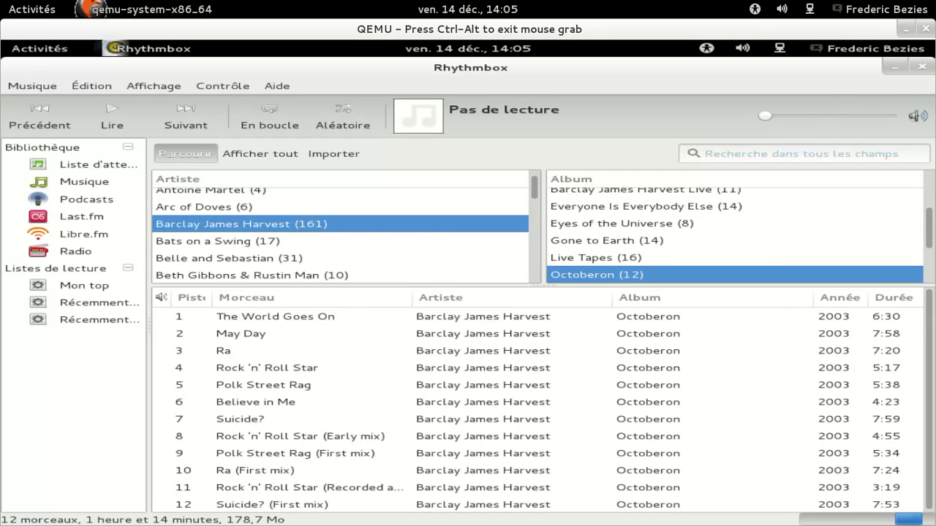
Play the track "The World Goes On" and minimize the Rhythmbox window.
click(291, 316)
key(Return)
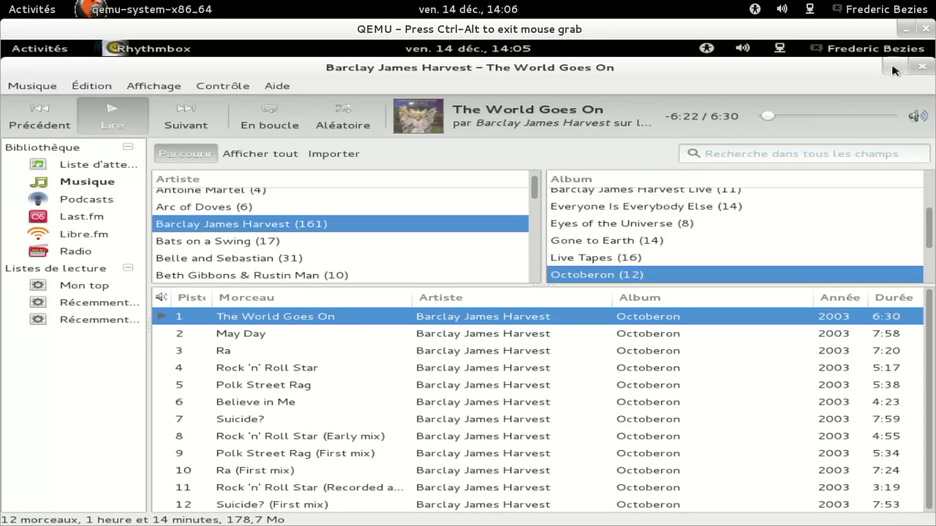
click(914, 69)
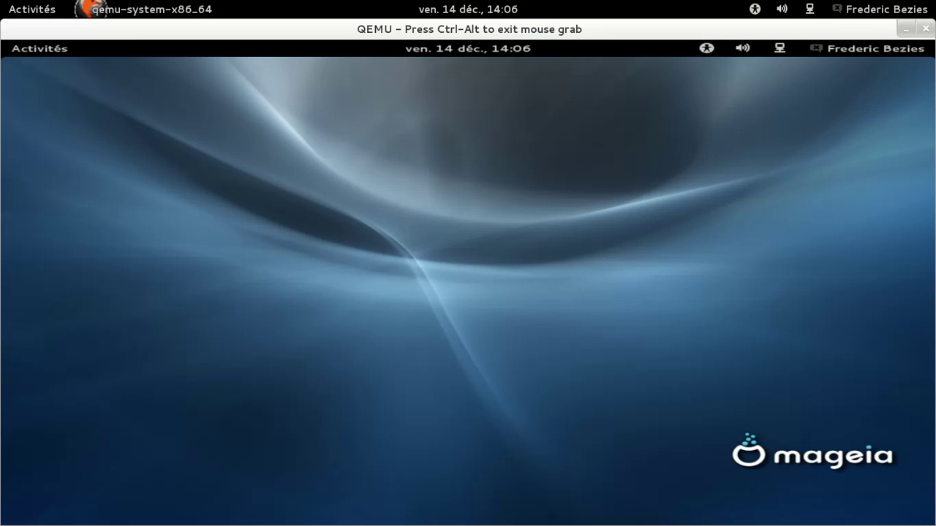
Check the GNOME version and system summary in the Détails section of Paramètres système, and close the settings window.
click(863, 48)
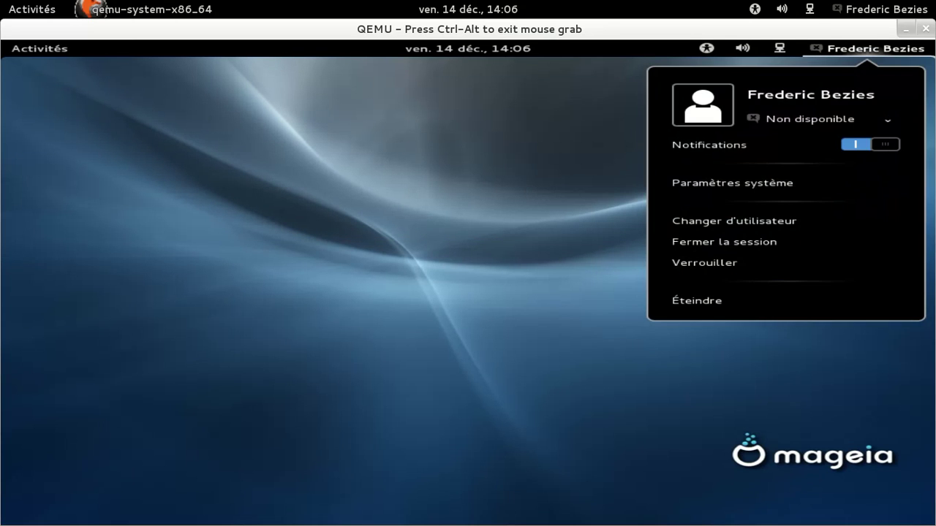
click(709, 184)
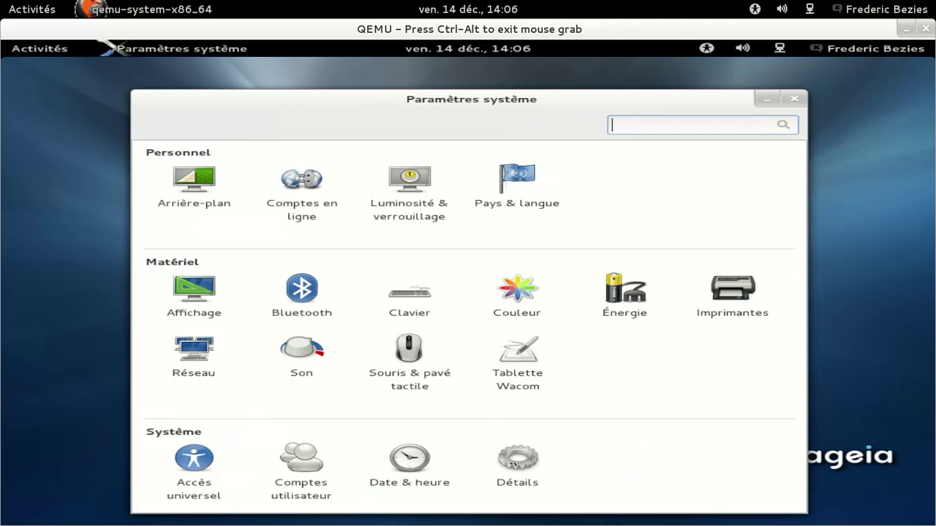
click(513, 465)
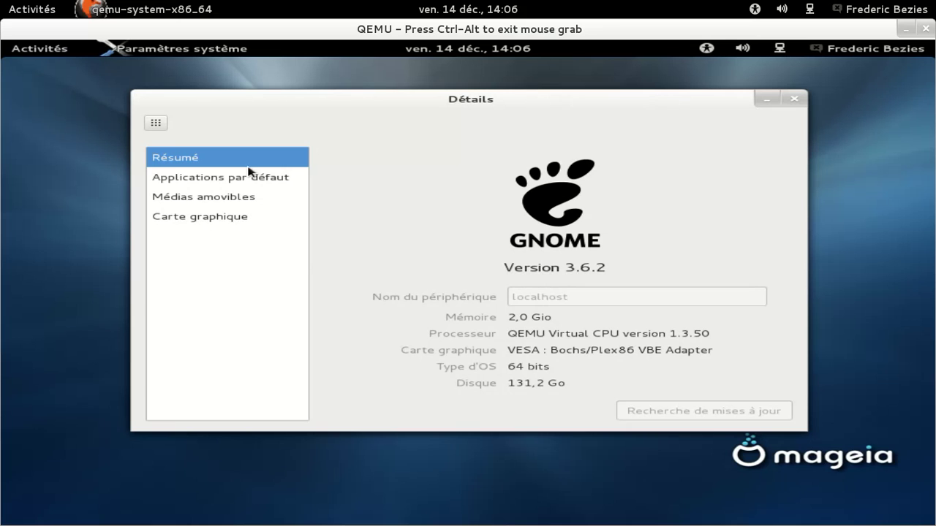
click(156, 122)
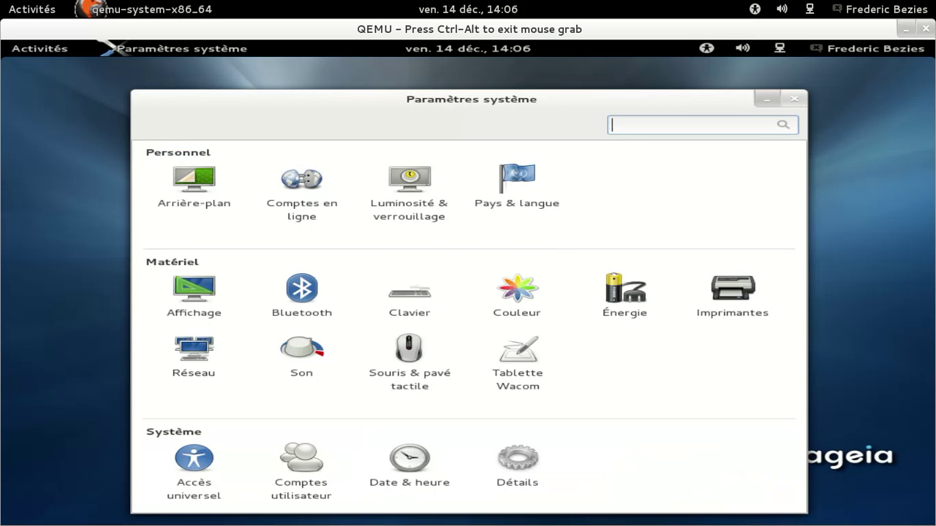
click(803, 99)
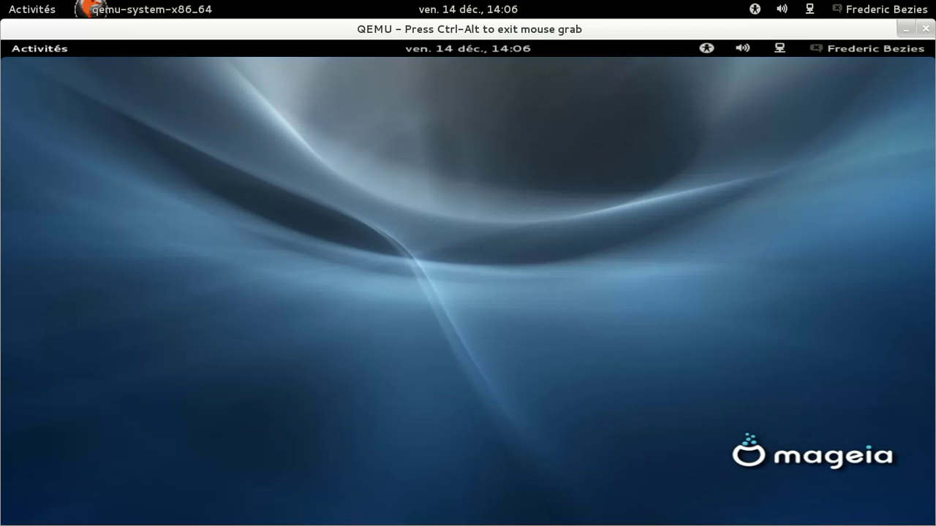
Search the activities overview for "terminal" and launch the Terminal application.
click(51, 49)
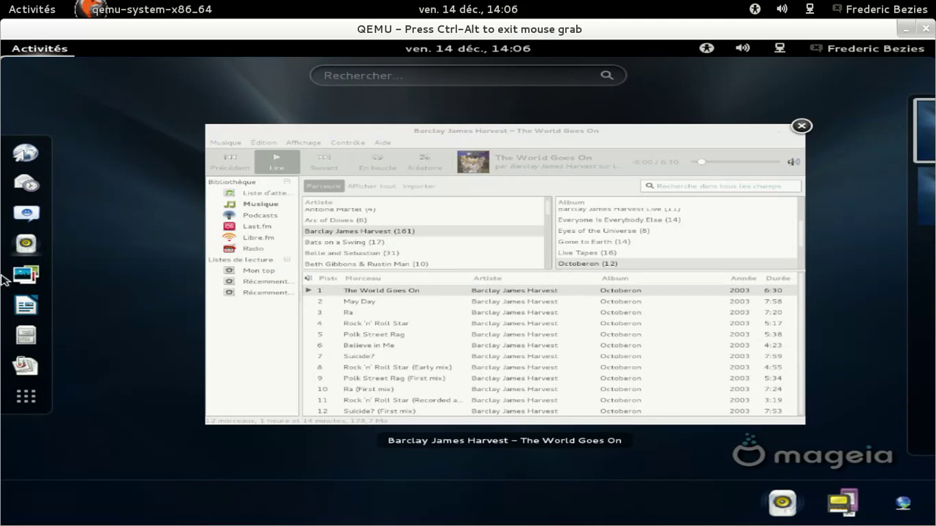
click(338, 77)
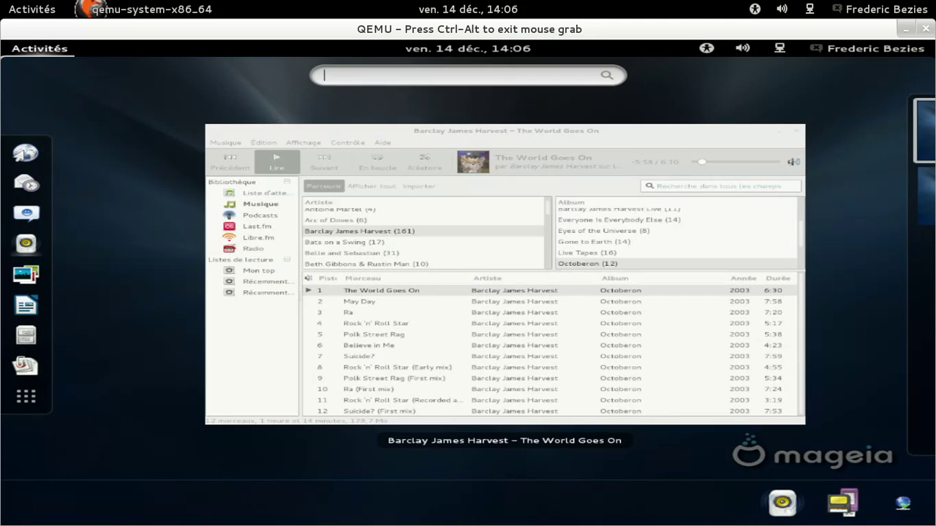
text(terminal)
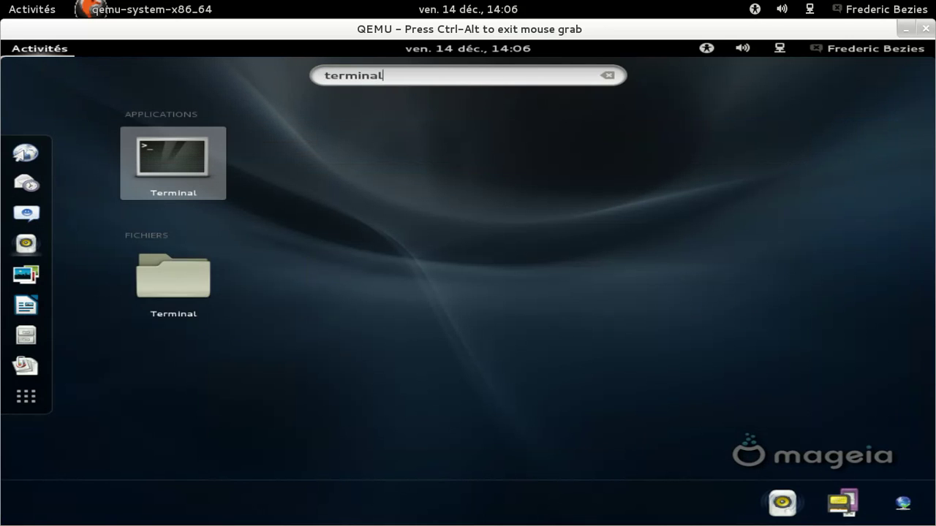
key(Return)
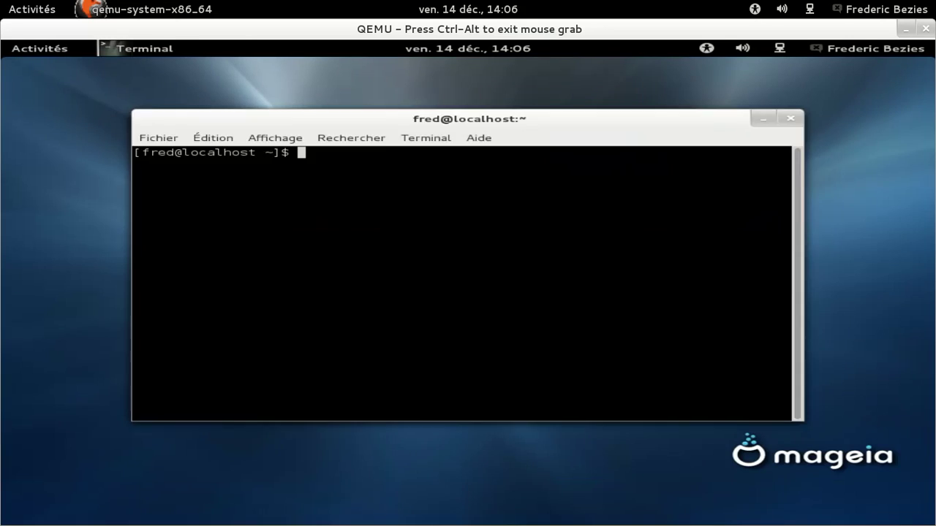
Display the kernel and distribution details with uname -a and cat /etc/lsb-release, and close the terminal.
text(uname -a)
key(Return)
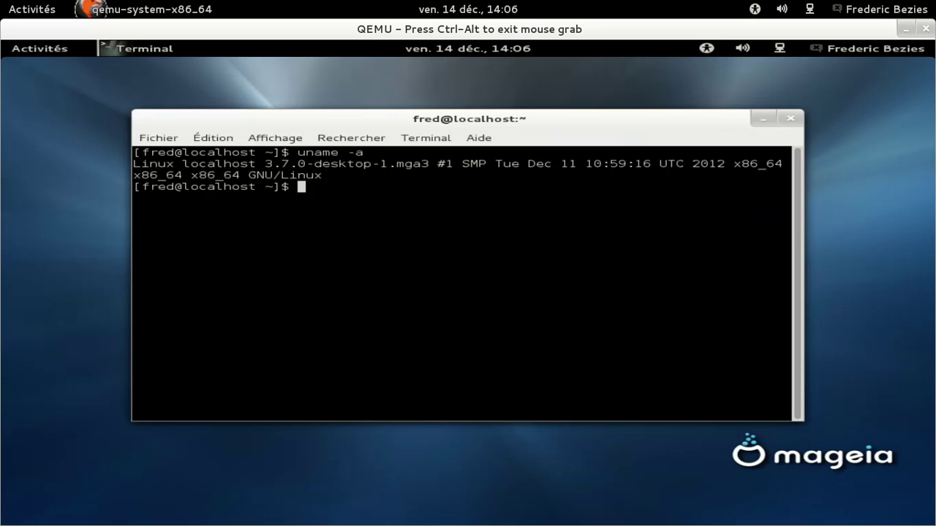
text(cat /etc/ls)
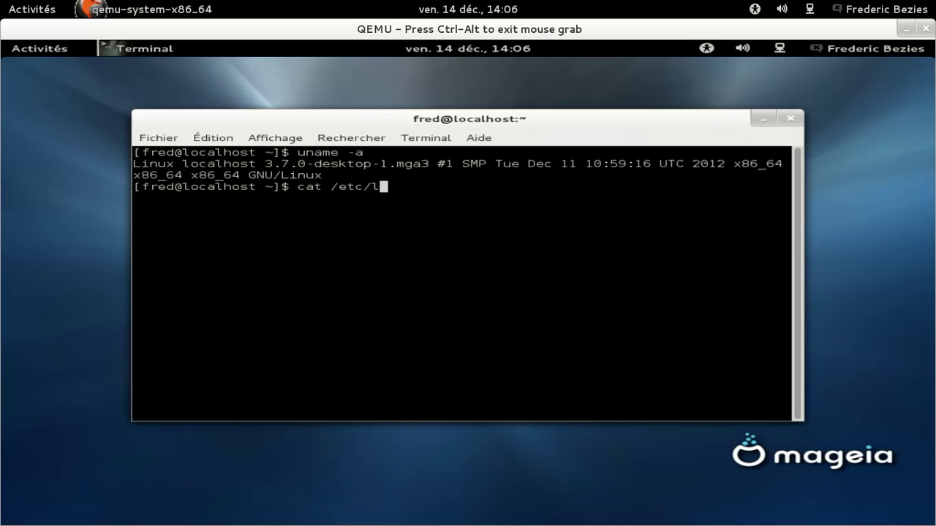
key(Tab)
key(Tab)
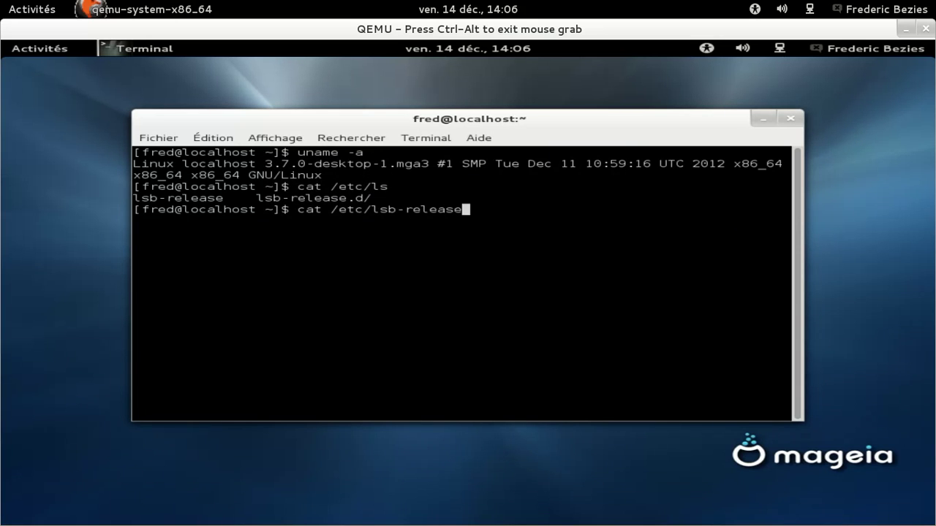
key(Return)
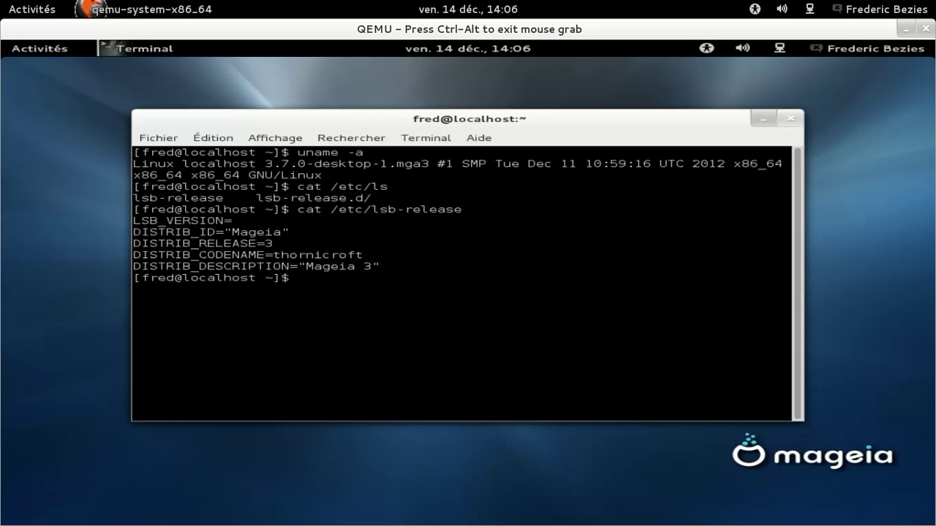
click(789, 118)
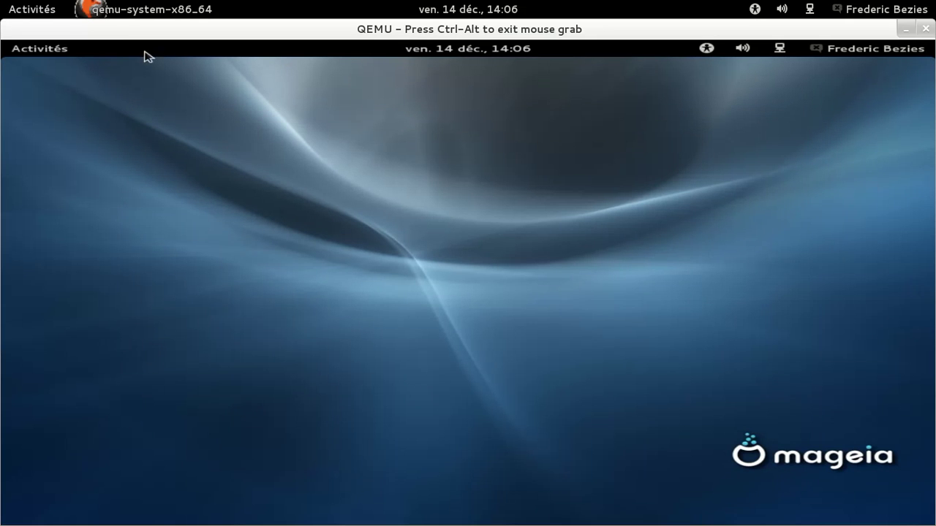
Launch LibreOffice Writer from the activities overview.
click(40, 49)
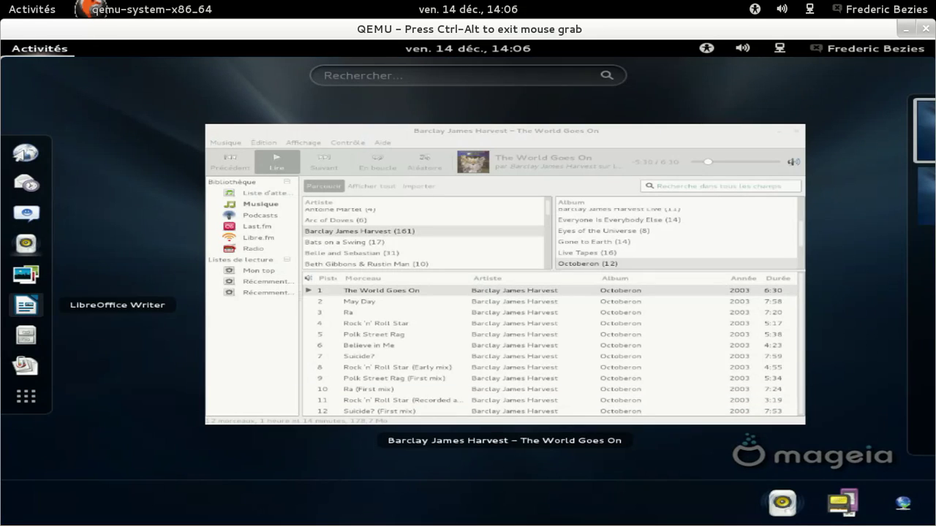
click(25, 305)
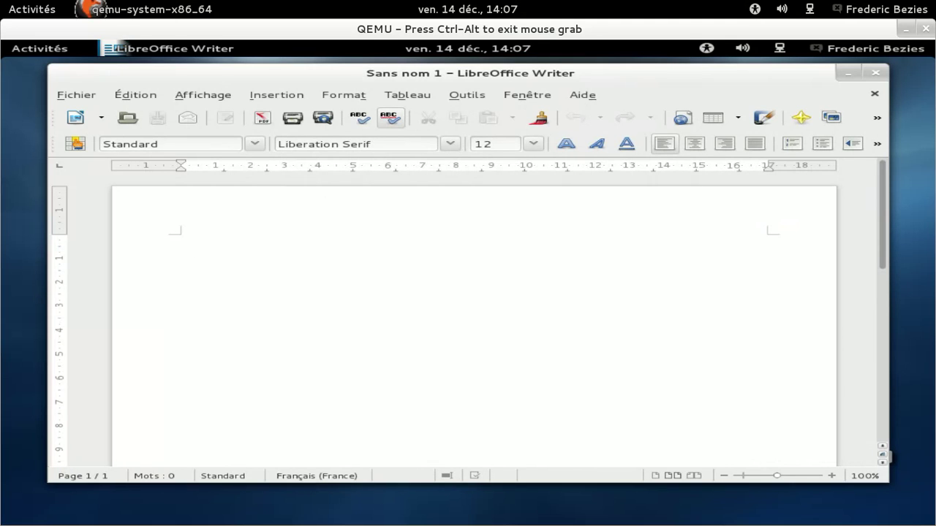
Check the LibreOffice version in the À propos de LibreOffice dialog, and close Writer.
key(alt+e)
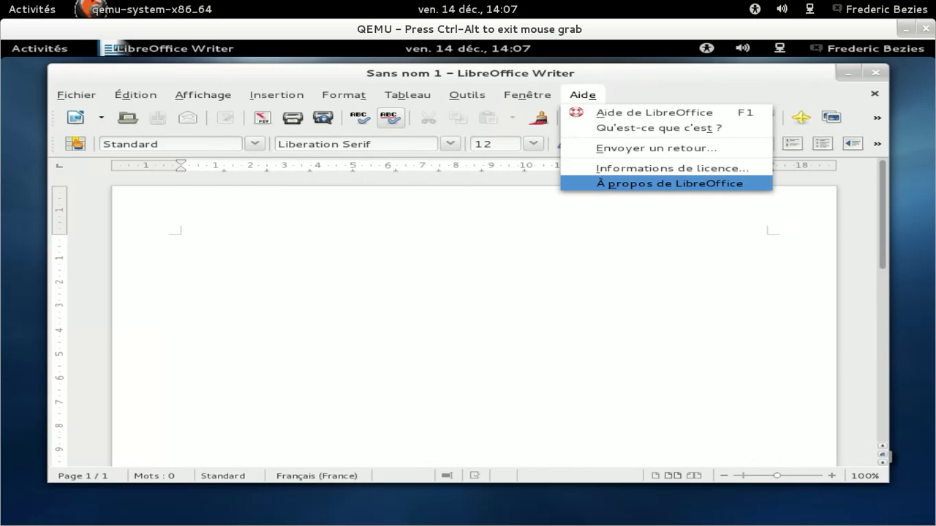
click(603, 184)
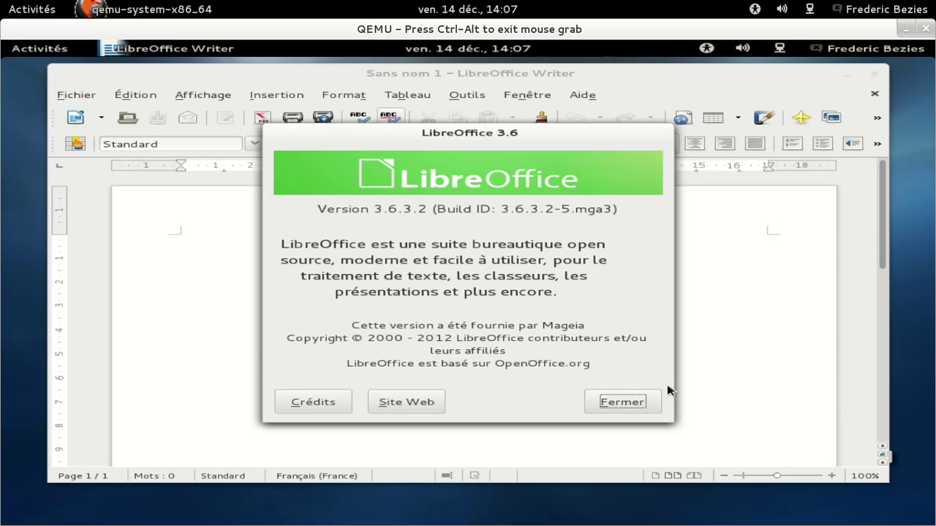
click(633, 400)
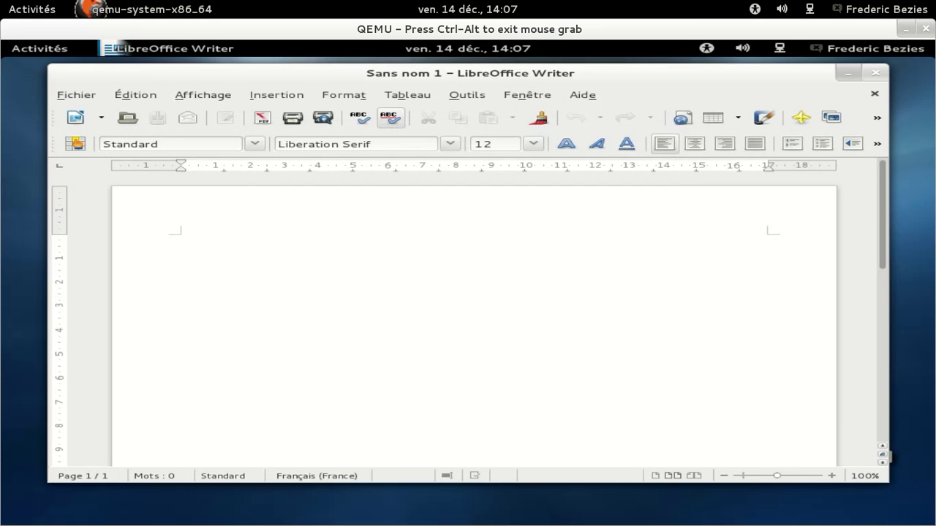
click(873, 72)
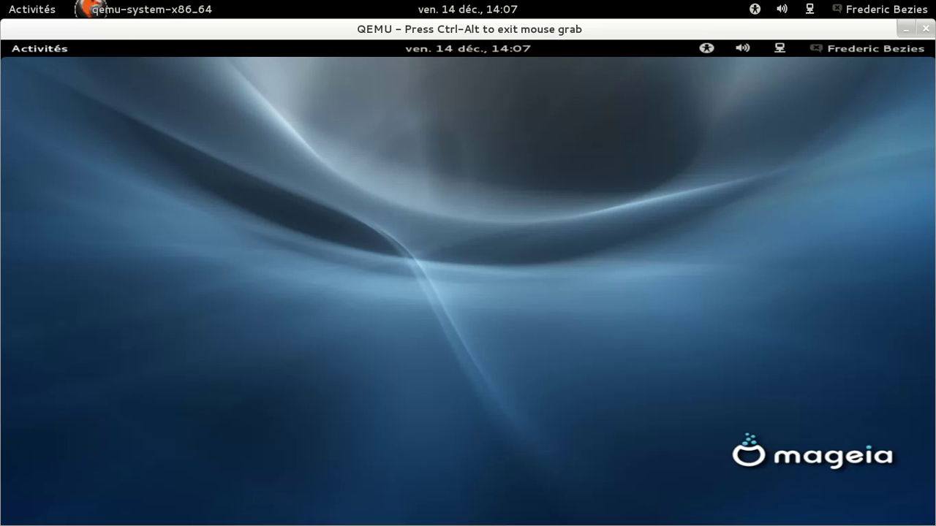
Examine the complete list of installed applications in the activities overview, from Adobe Flash Player through to Xlock.
click(39, 48)
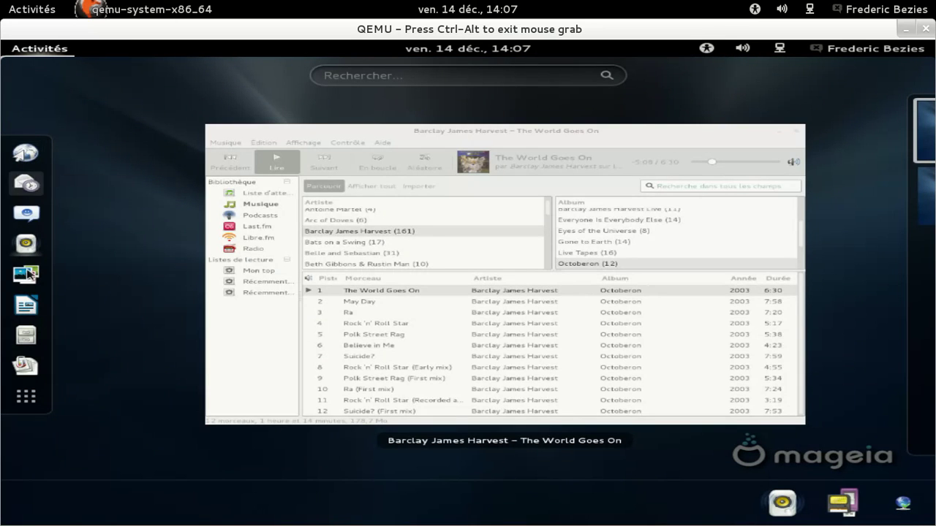
click(26, 396)
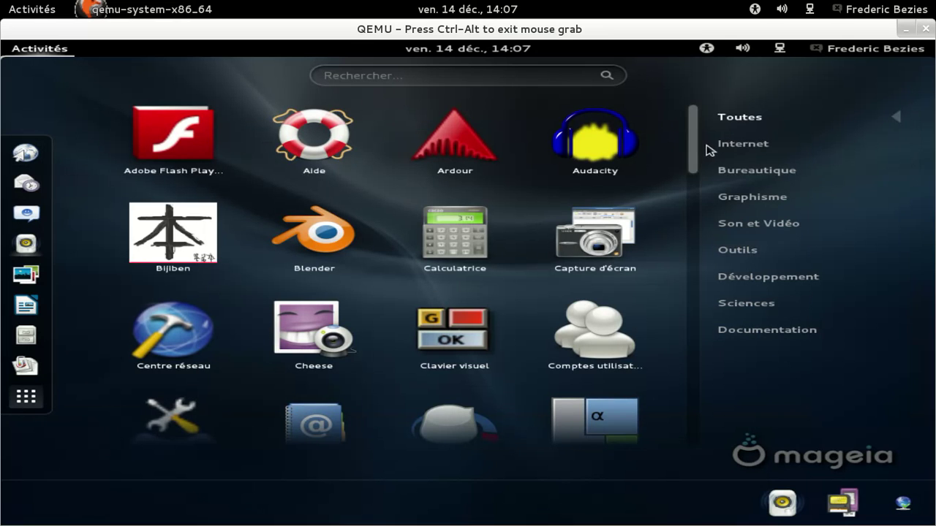
scroll(651, 176, down, 3)
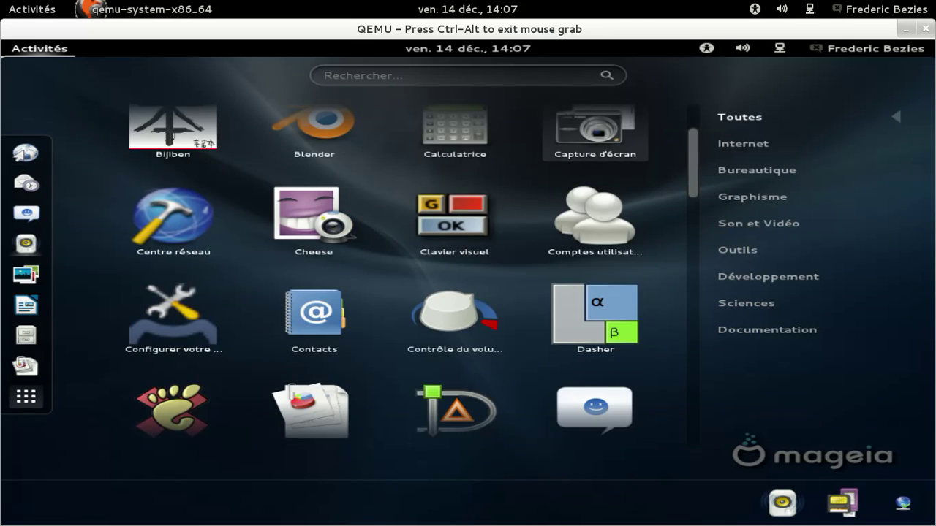
scroll(651, 175, down, 1)
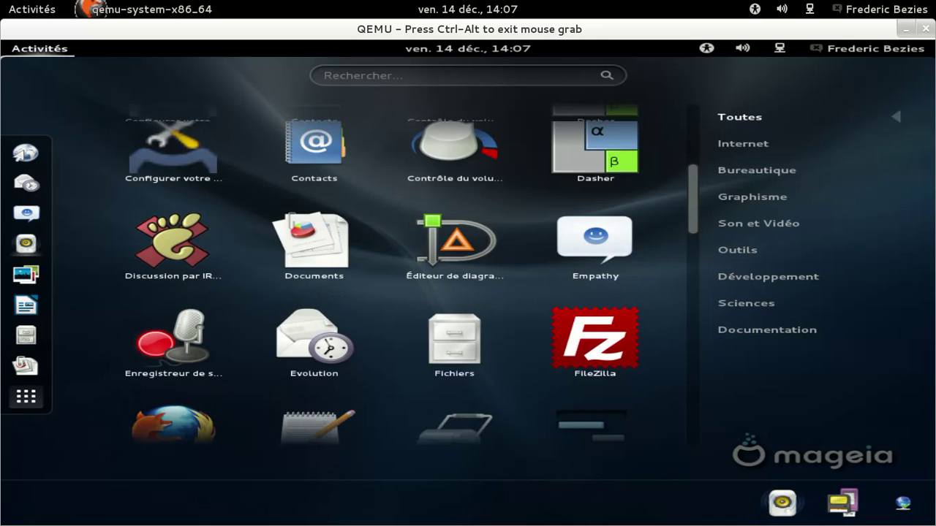
scroll(651, 175, down, 2)
scroll(412, 309, down, 1)
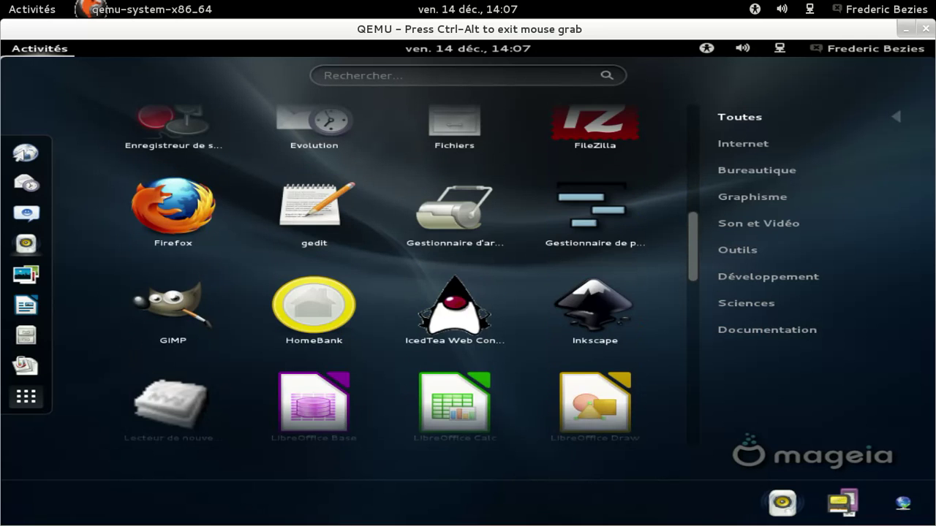
scroll(412, 309, down, 3)
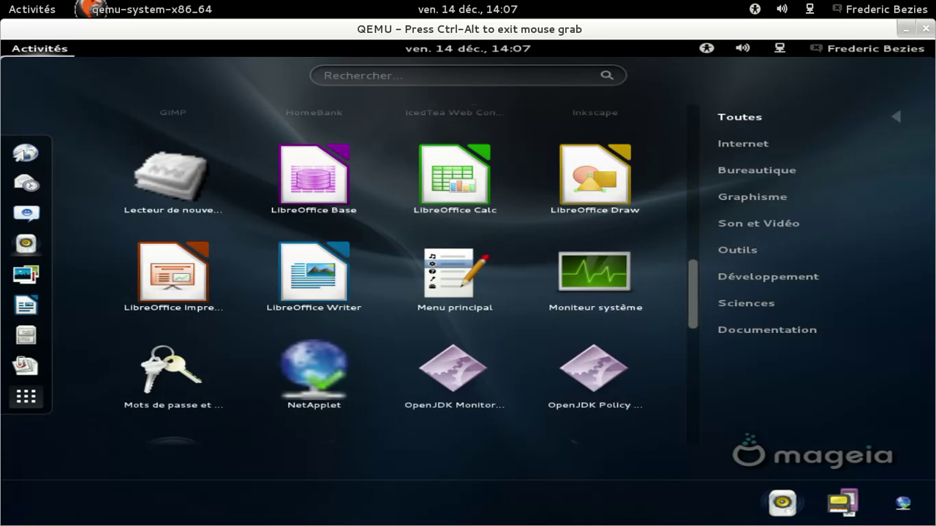
scroll(412, 310, down, 1)
scroll(643, 177, down, 2)
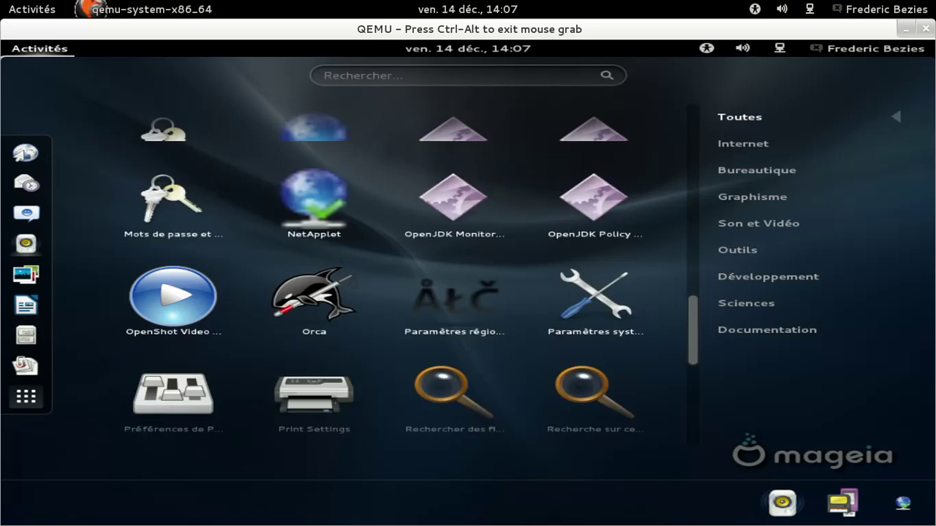
scroll(643, 176, down, 2)
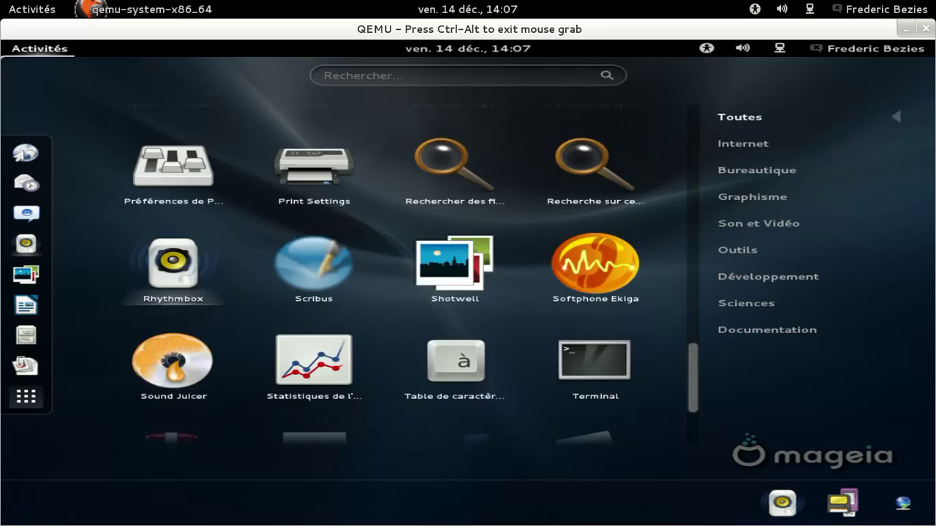
scroll(643, 177, down, 1)
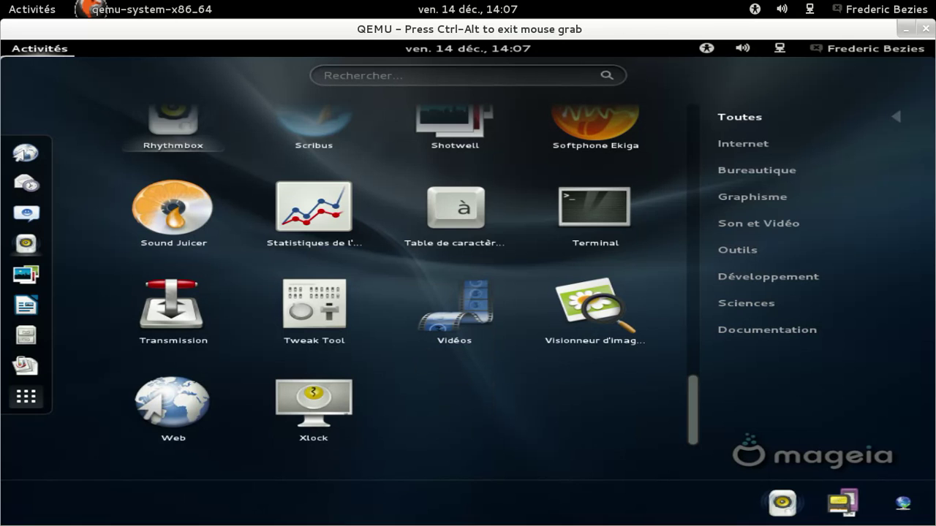
scroll(595, 248, up, 2)
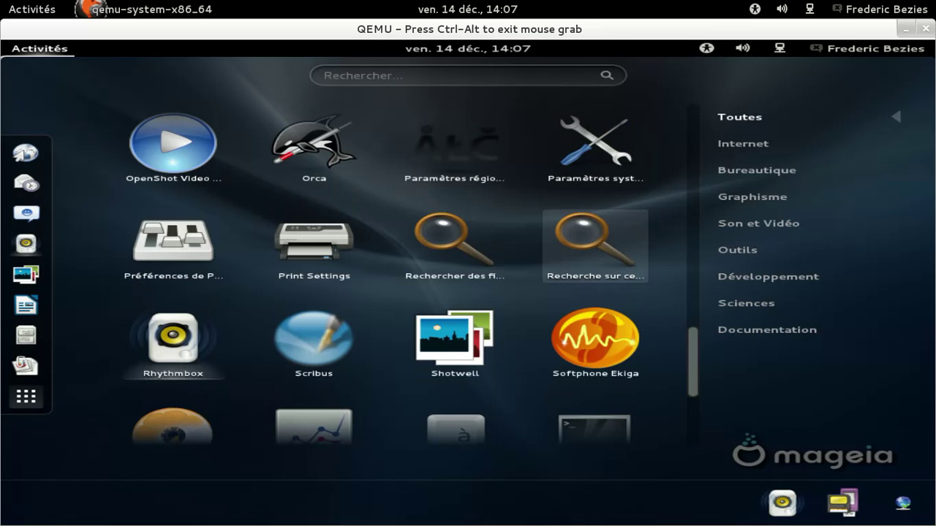
scroll(595, 249, up, 1)
scroll(329, 207, up, 1)
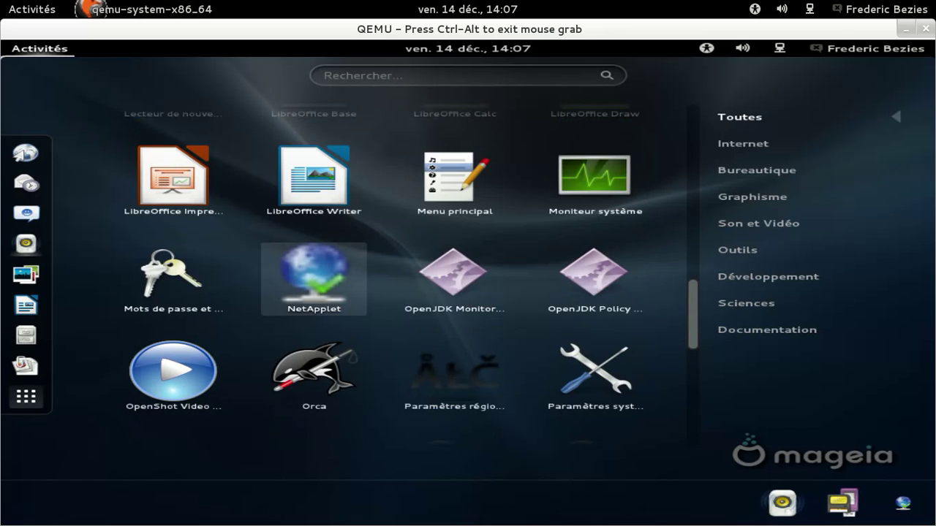
scroll(314, 271, up, 2)
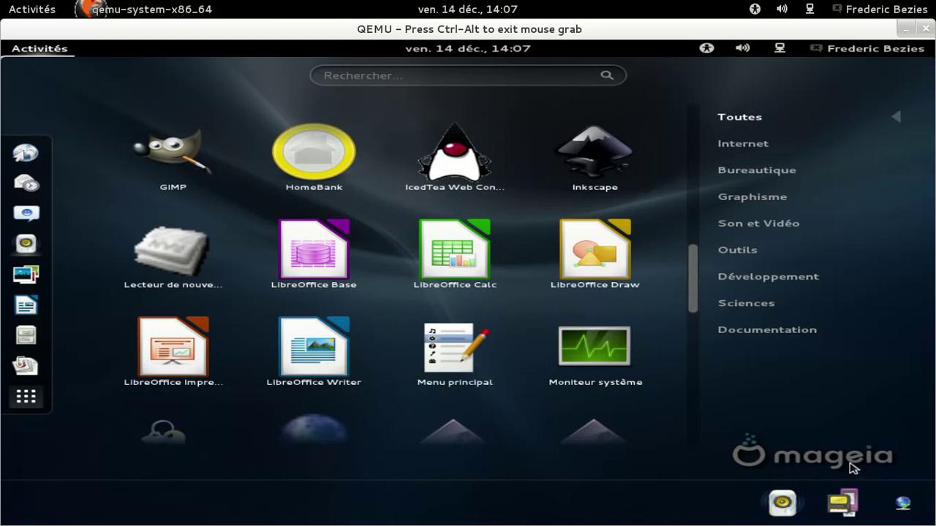
Leave the applications overview for the Centre réseau window, and quit it.
key(Escape)
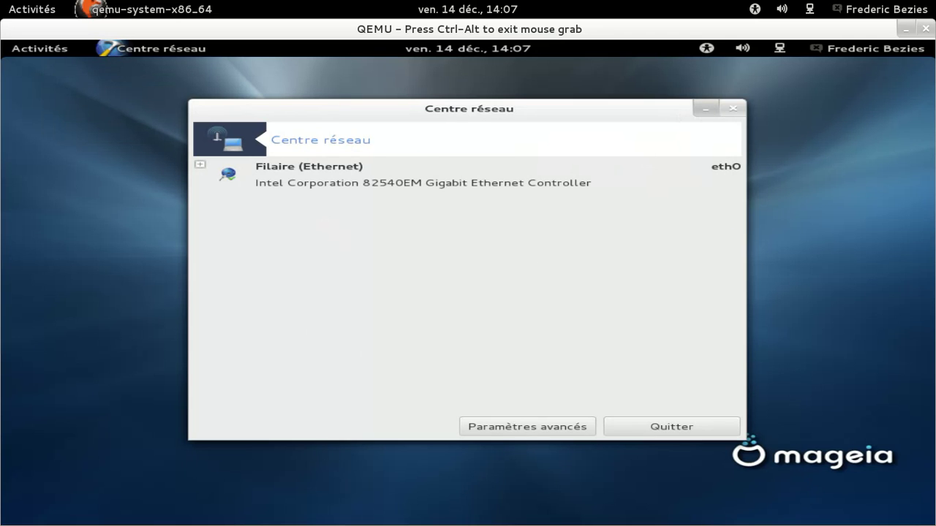
click(732, 108)
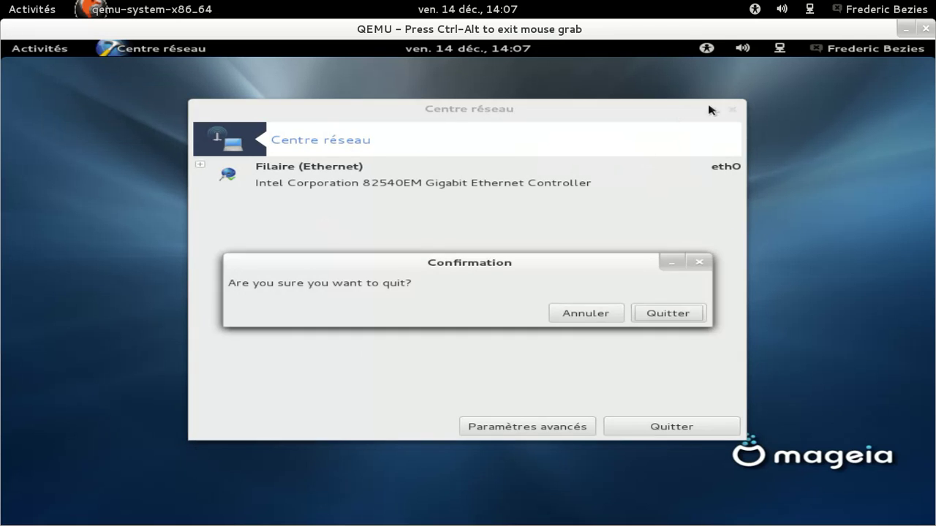
click(668, 313)
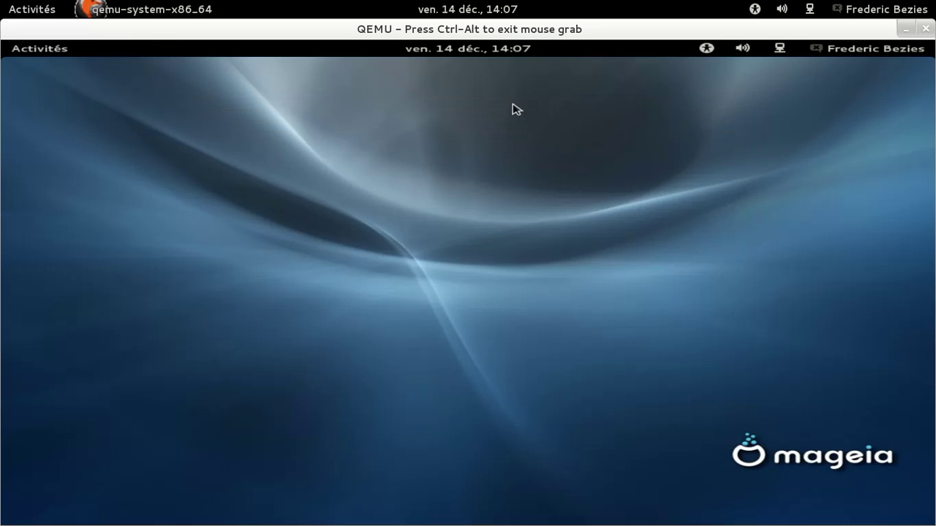
Search the activities overview for "co" to find the Mageia configuration tool.
mouse_move(1, 41)
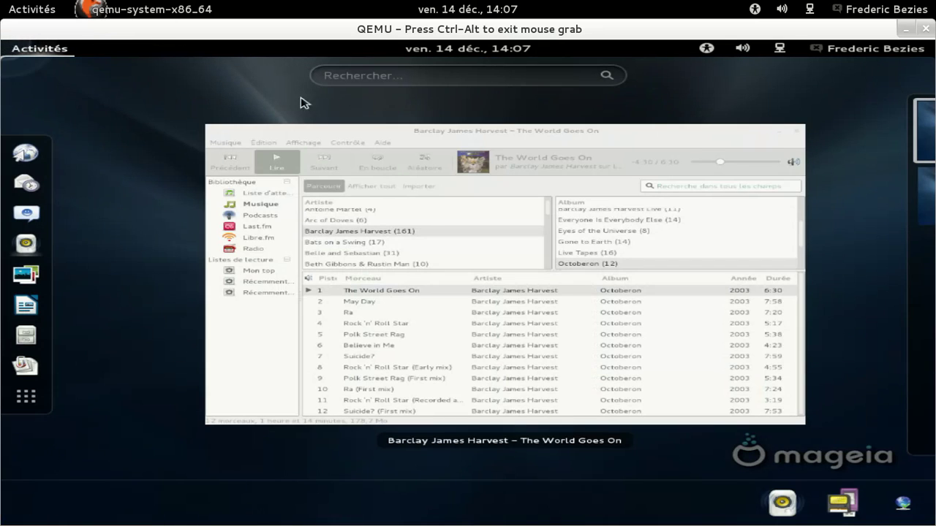
click(334, 77)
text(c)
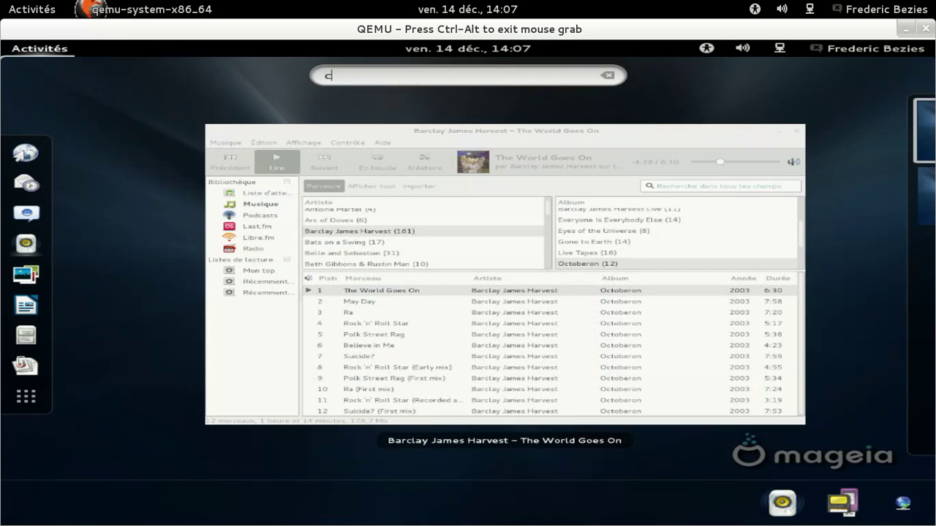
text(on)
key(BackSpace)
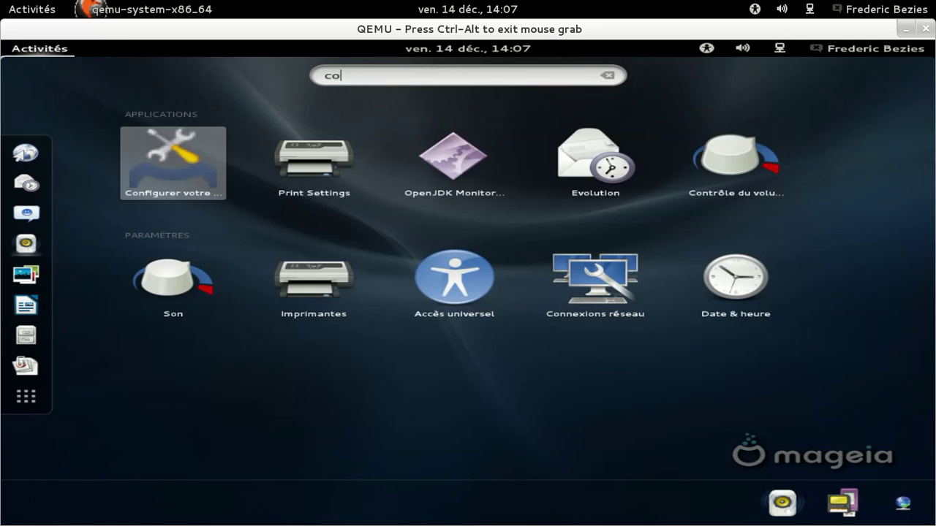
Launch the Mageia Control Center in a new window and authenticate with the root password.
right_click(164, 164)
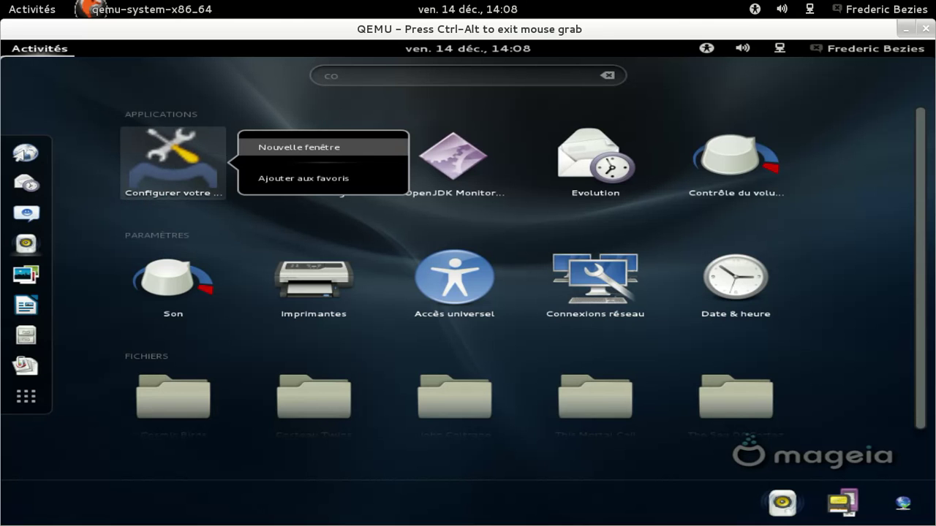
click(298, 147)
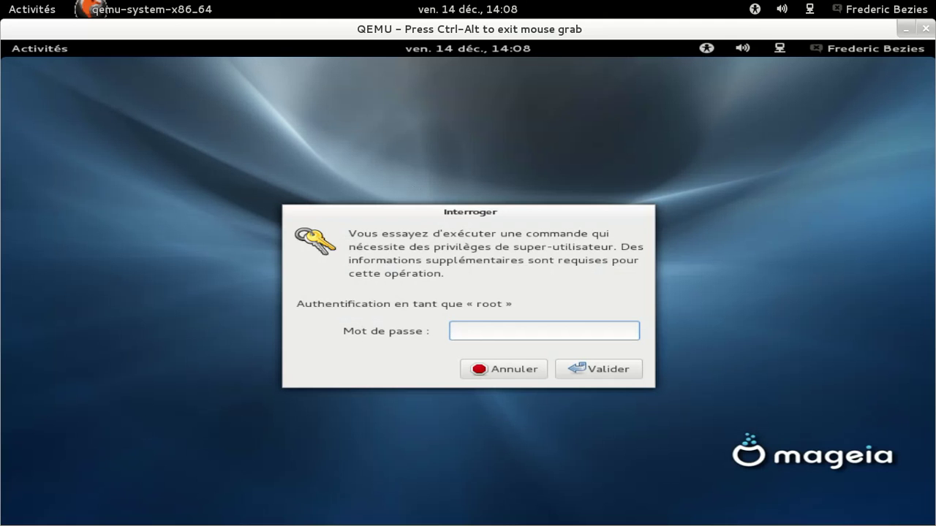
text(••••••••)
key(Return)
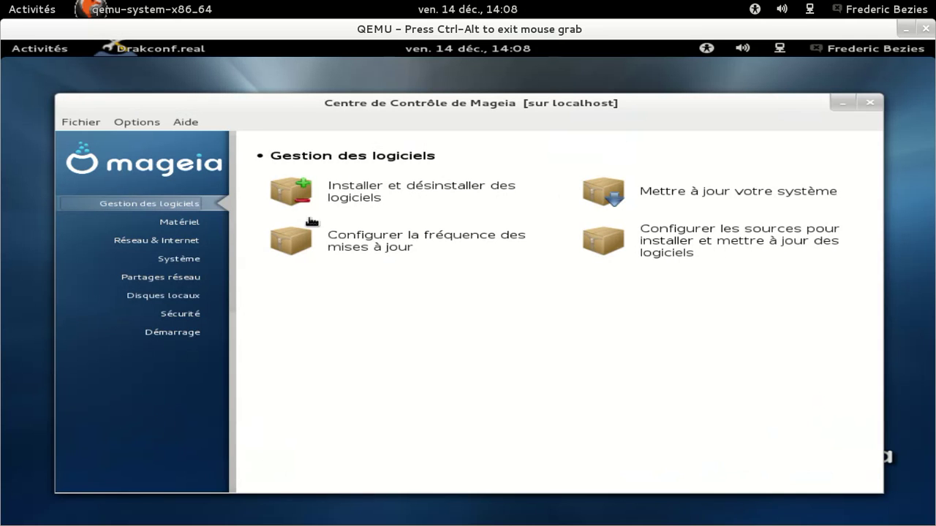
Open Installer et désinstaller des logiciels and set the package type filter to Tous.
click(291, 192)
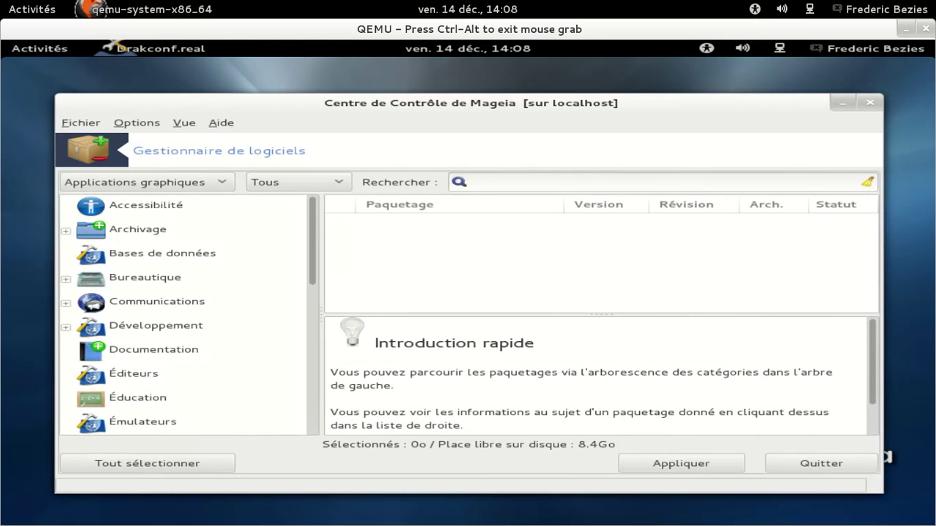
click(468, 182)
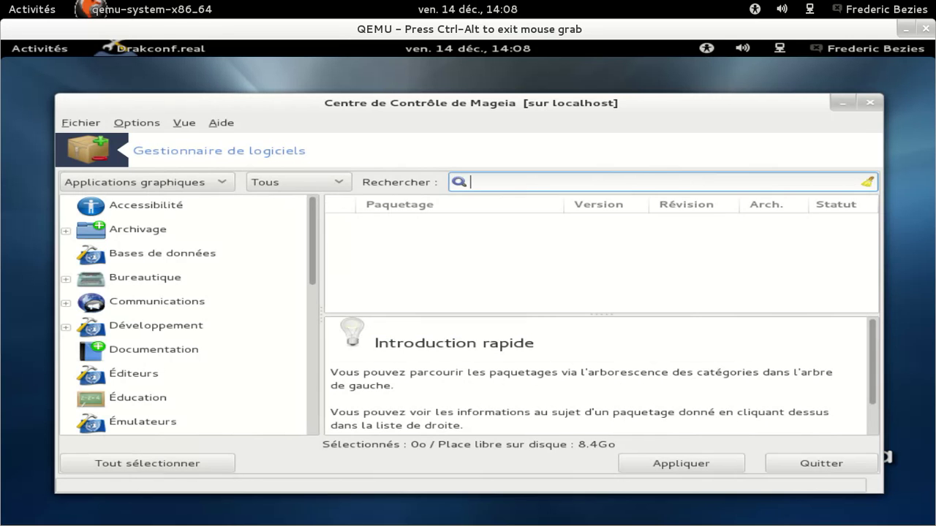
click(211, 184)
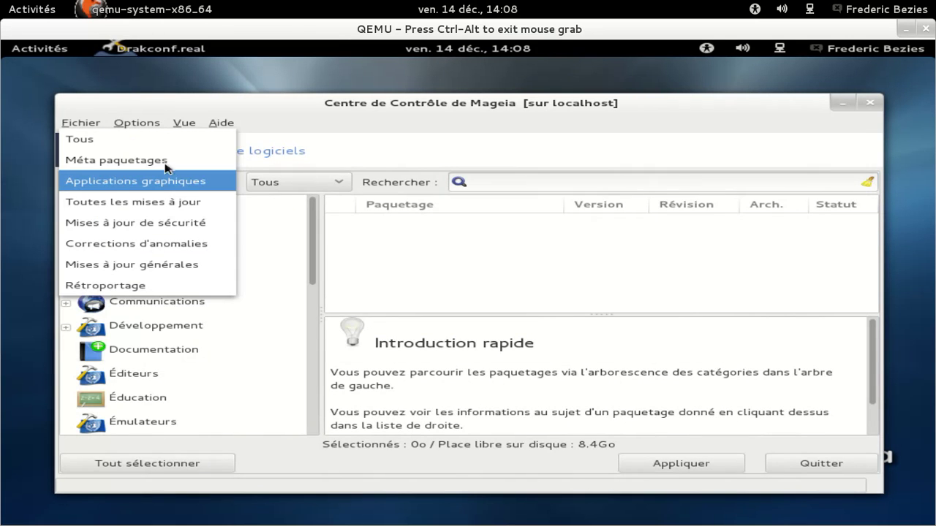
click(80, 139)
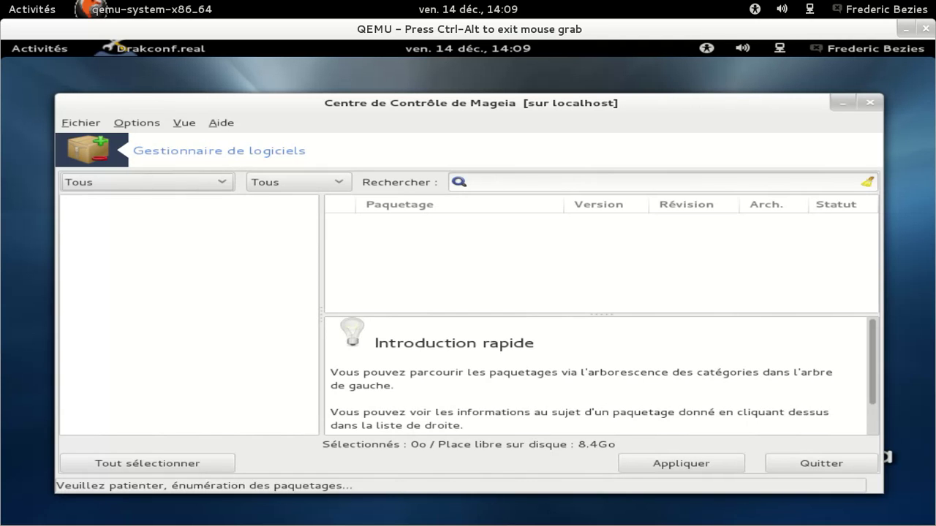
Search the software manager for the openshot package.
text(open)
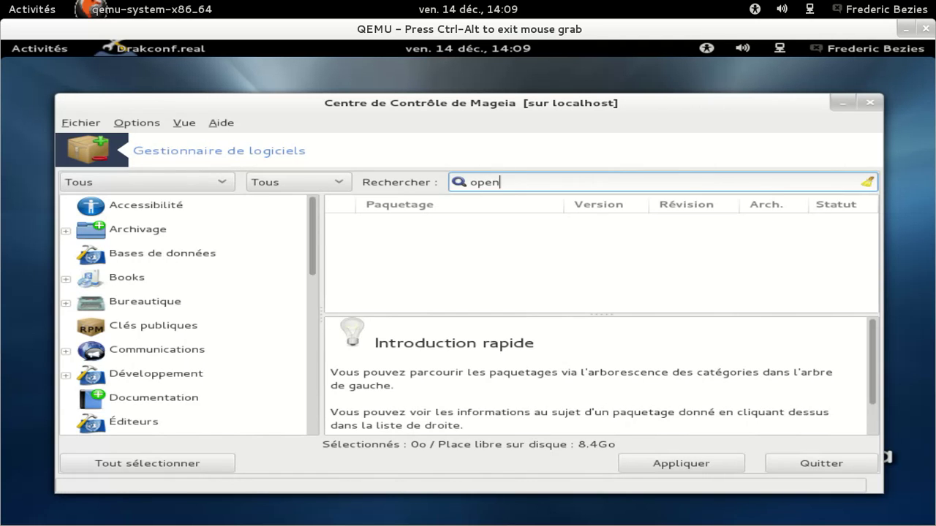
text(shot)
key(Return)
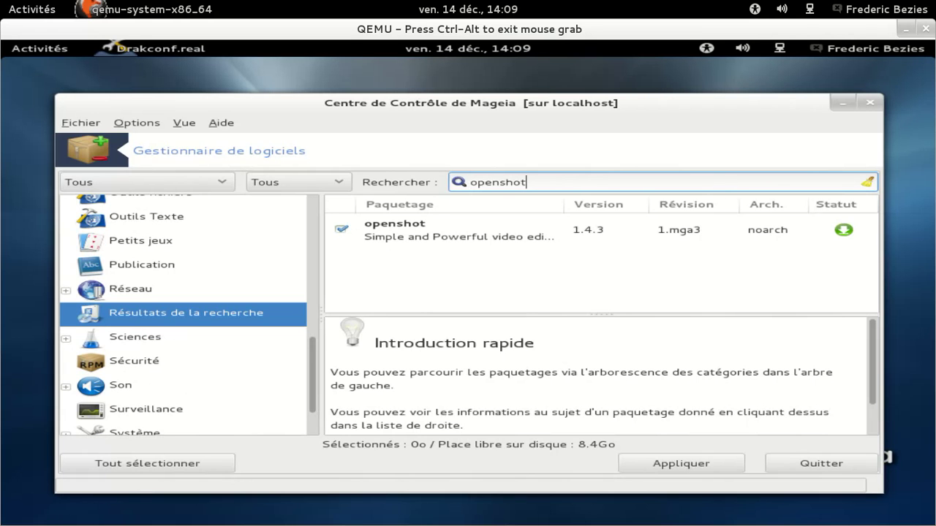
Uninstall the openshot package, confirming its removal, and review the list of orphaned packages.
click(341, 230)
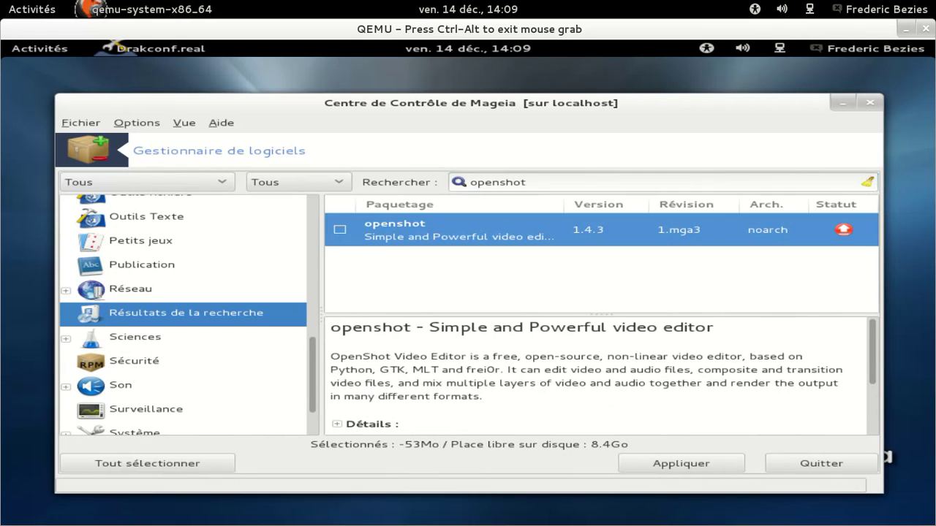
click(687, 462)
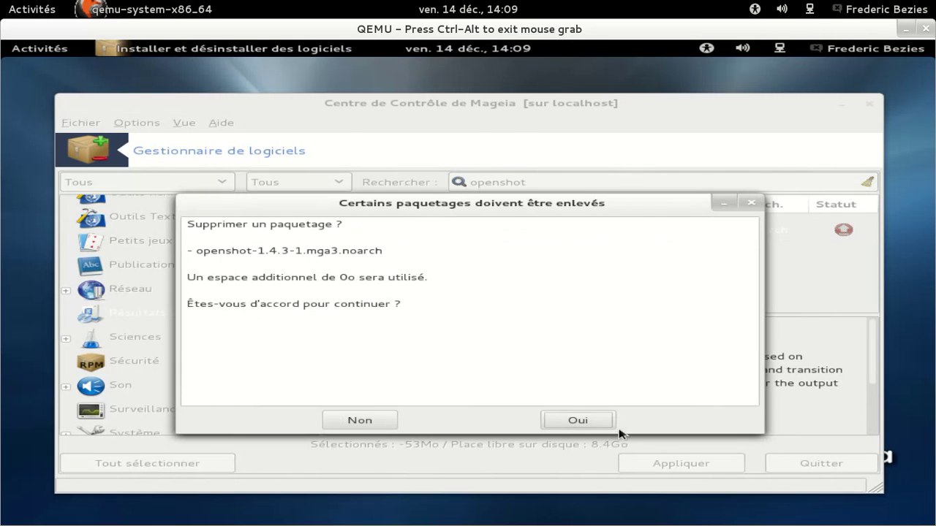
click(577, 420)
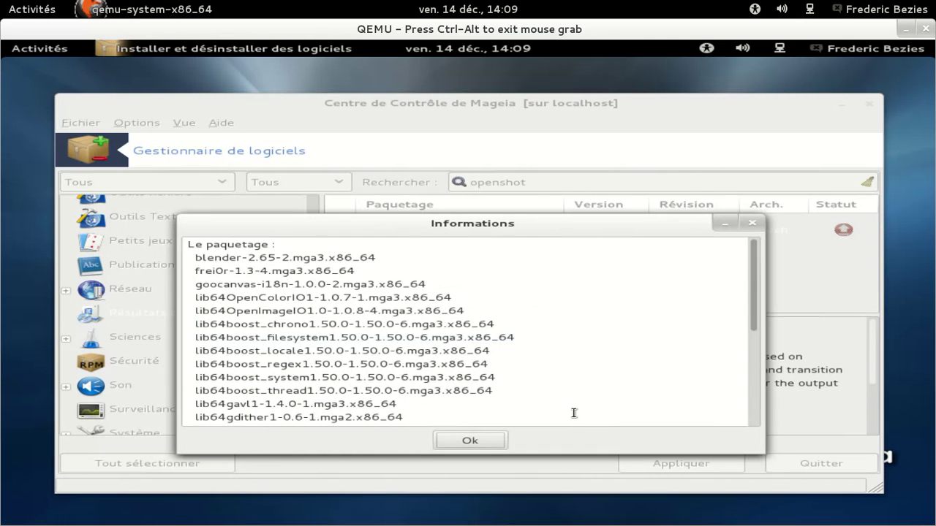
scroll(468, 332, down, 6)
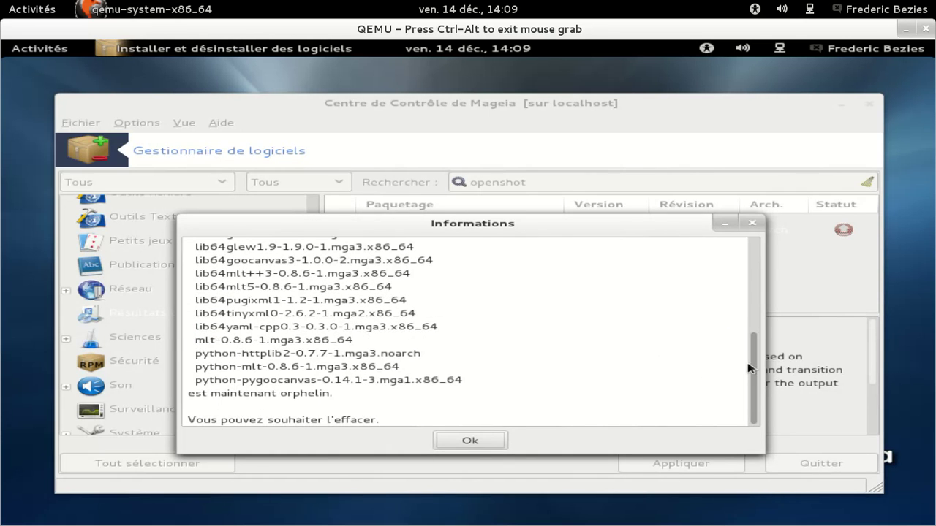
Review the orphaned package lists shown for the openshot removal and dismiss both notices.
drag(753, 379, 745, 247)
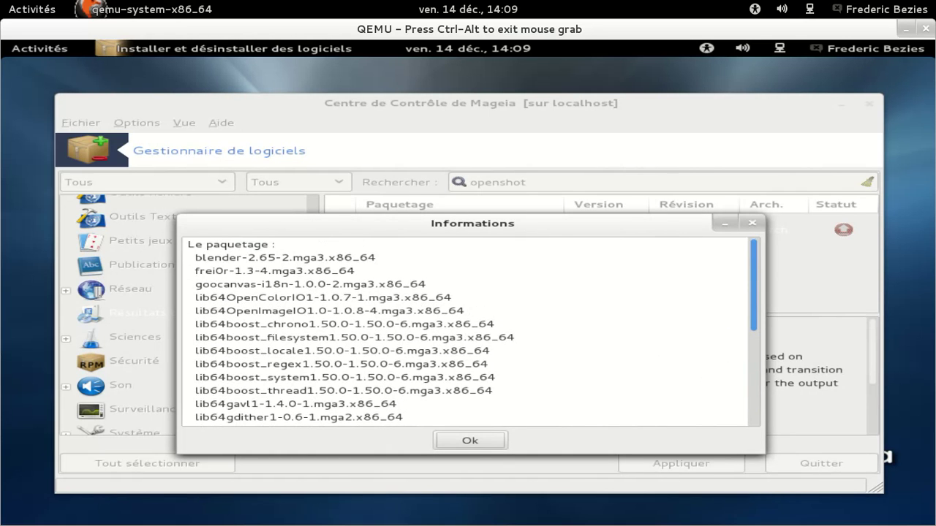
scroll(653, 275, down, 2)
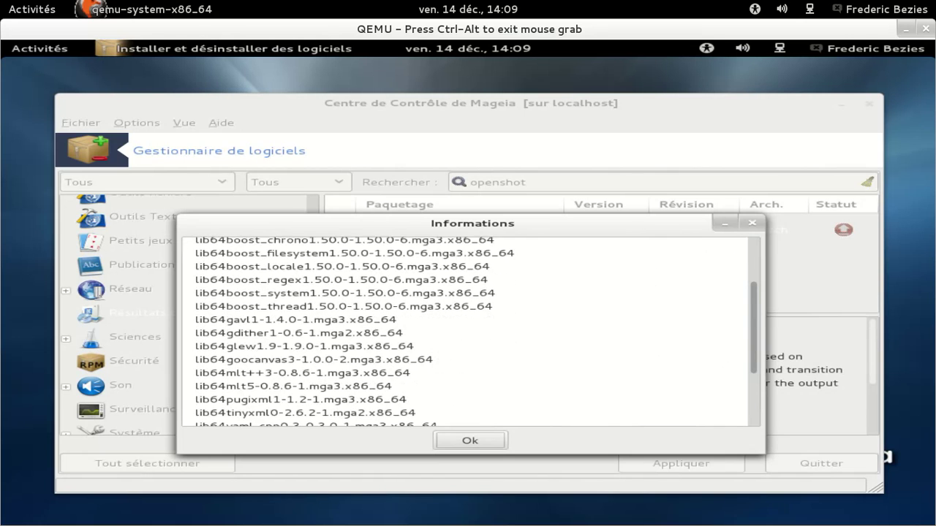
scroll(468, 333, down, 2)
scroll(468, 333, down, 1)
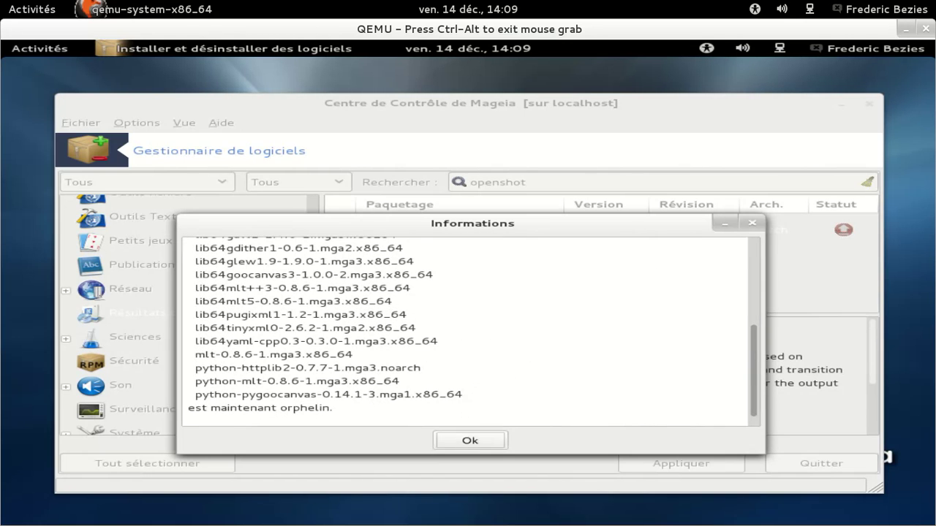
click(470, 441)
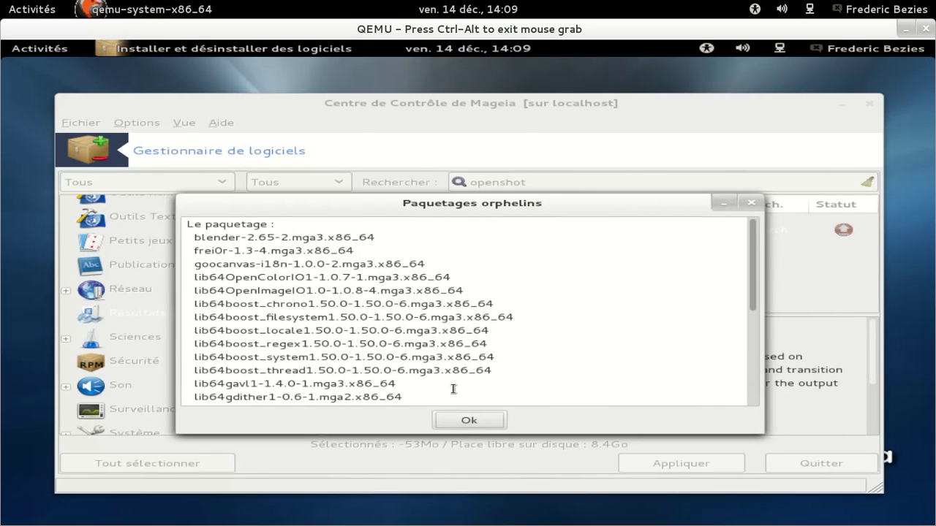
scroll(753, 273, down, 5)
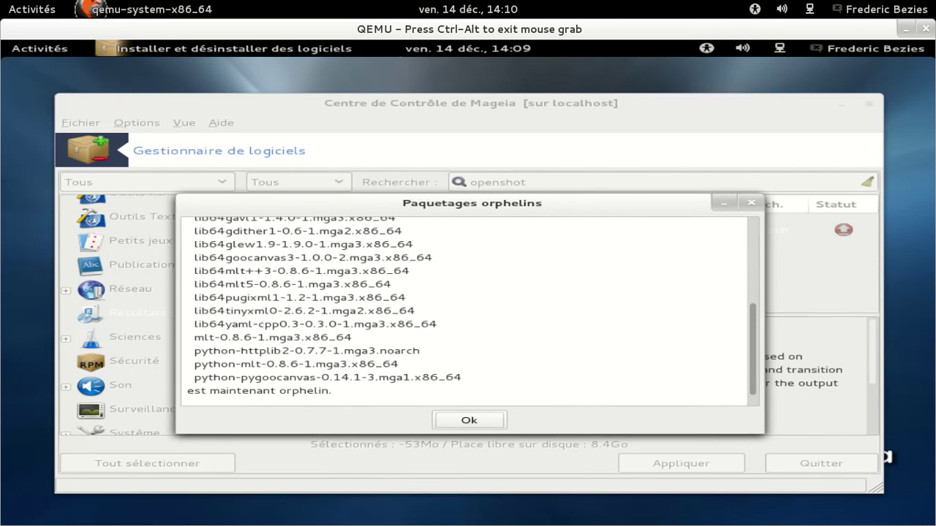
click(468, 420)
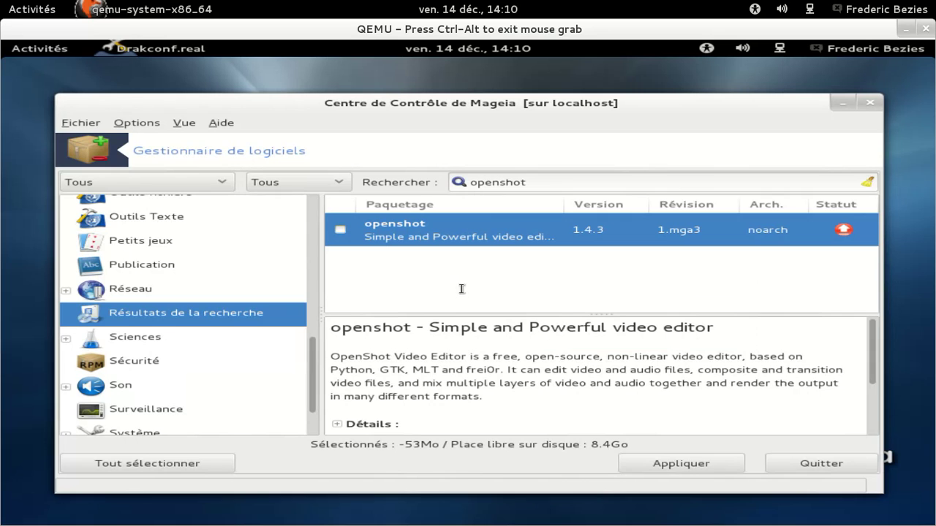
Examine the software manager's Options entries and close them without changing any setting.
click(546, 183)
key(Return)
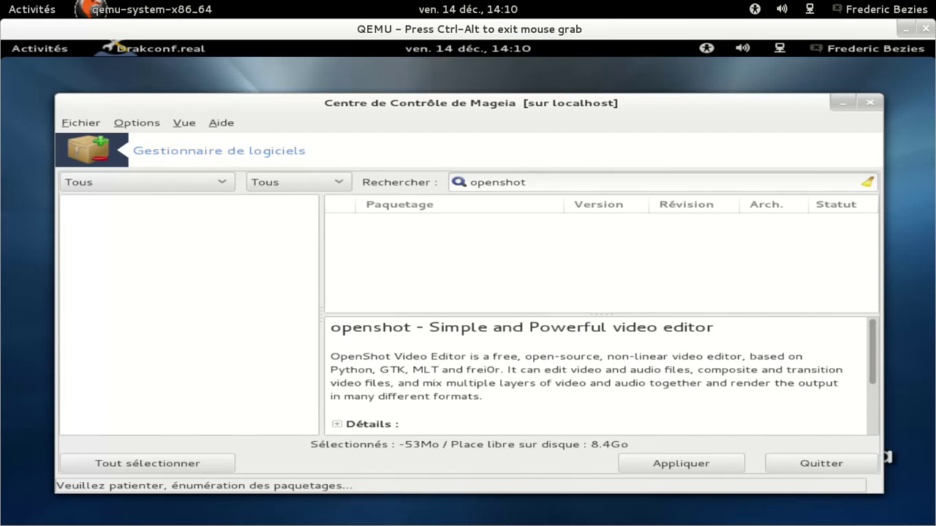
click(131, 125)
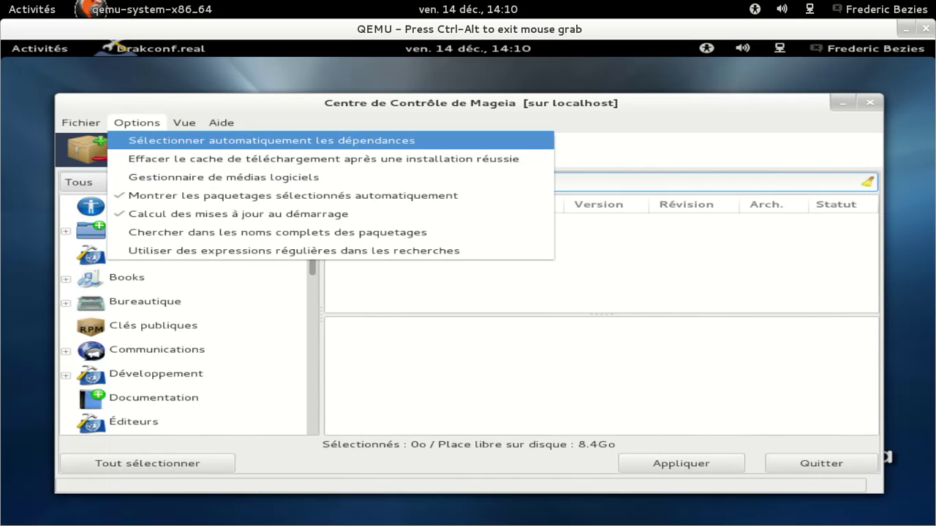
key(Escape)
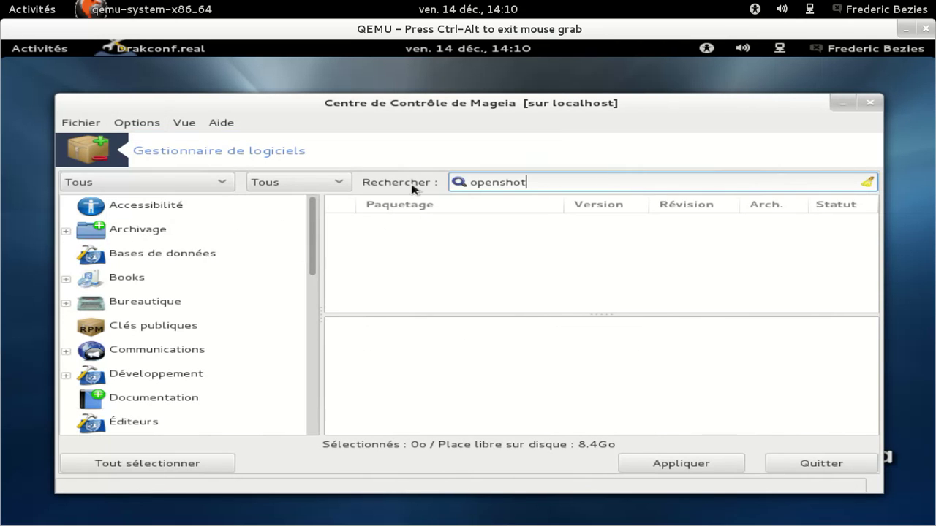
Clear the openshot term from the package search.
key(BackSpace)
key(BackSpace)
key(BackSpace)
key(BackSpace)
key(BackSpace)
key(BackSpace)
key(BackSpace)
key(BackSpace)
text(grisbi)
key(BackSpace)
key(BackSpace)
key(BackSpace)
key(BackSpace)
key(BackSpace)
key(BackSpace)
Search for vlc and find the x86_64 vlc package among the results.
text(vlc)
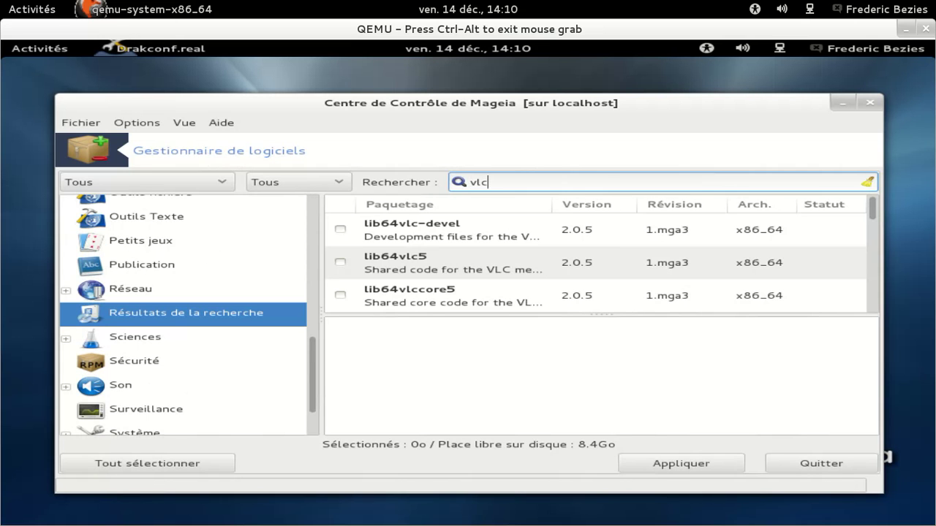
scroll(634, 249, down, 2)
scroll(618, 252, down, 4)
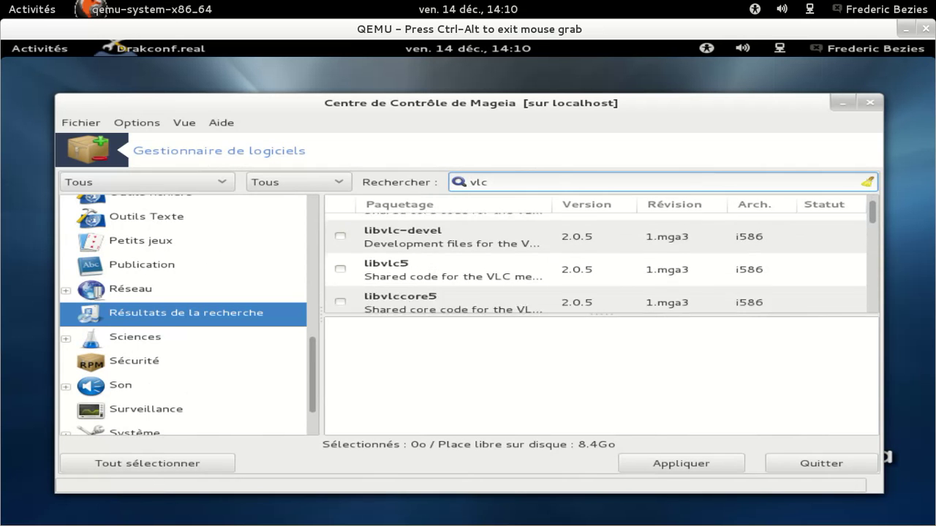
scroll(618, 252, down, 5)
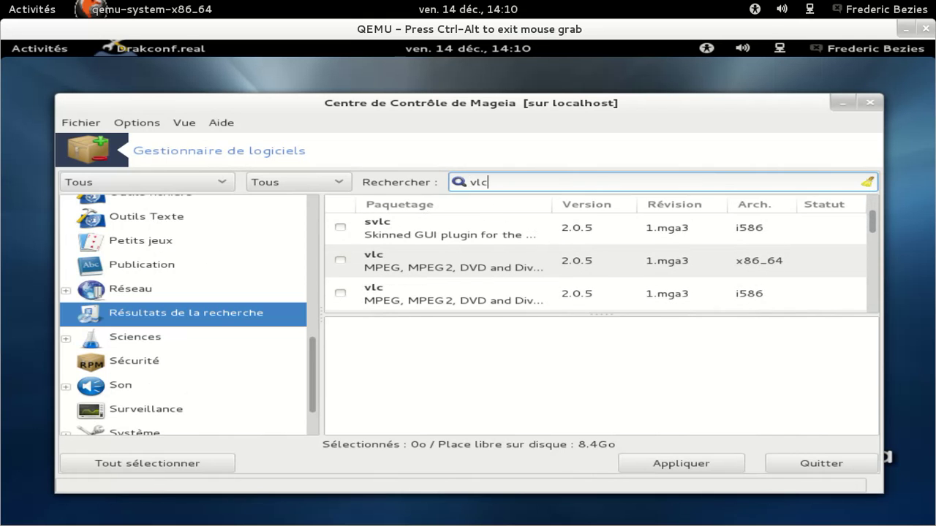
Install the x86_64 vlc 2.0.5 package, accepting its additional dependencies and confirming the installation.
click(340, 260)
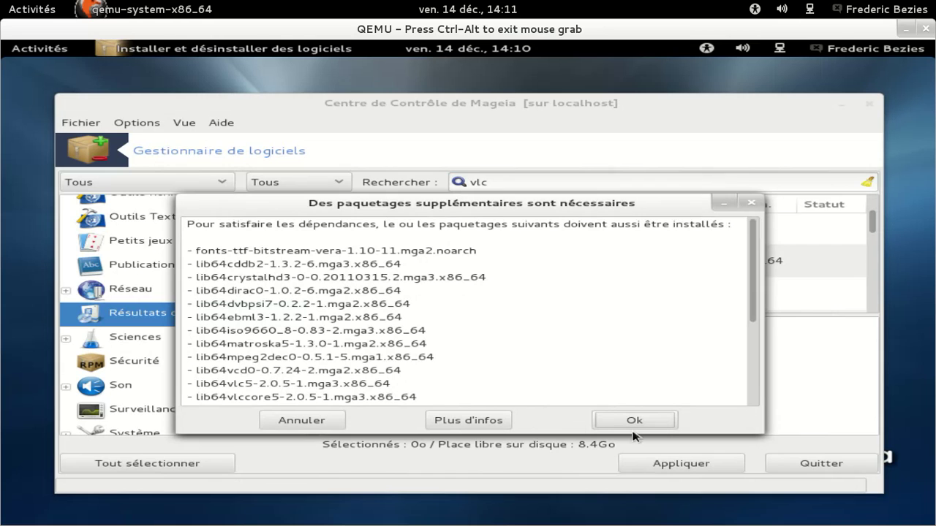
click(649, 429)
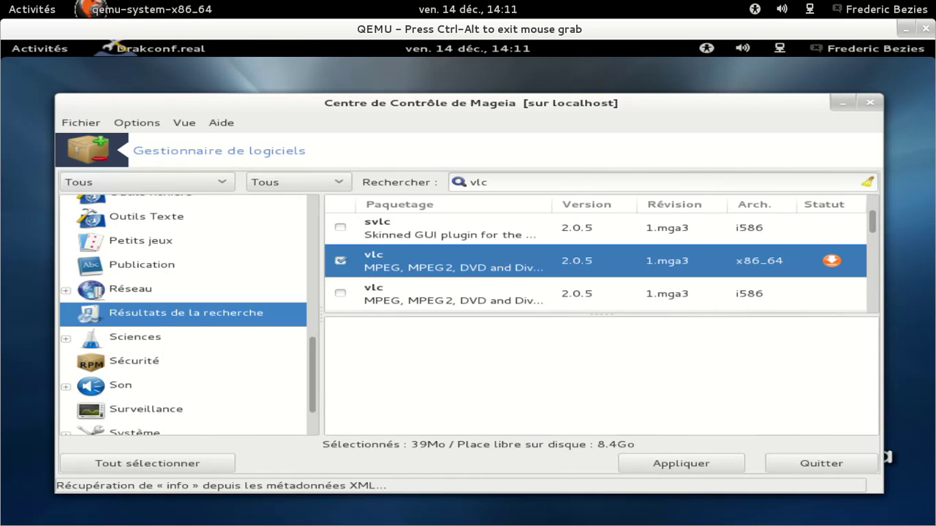
click(711, 466)
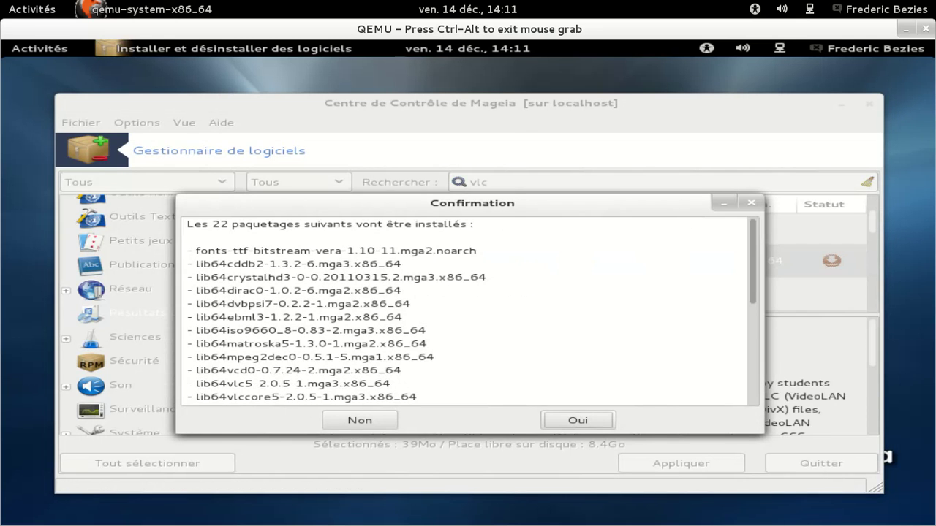
click(588, 420)
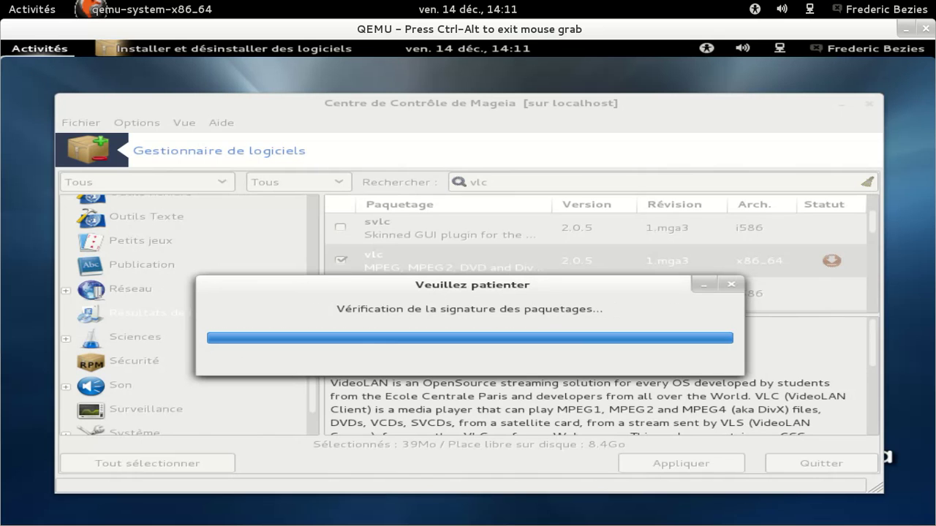
Close the music player window from the activities overview and return to the installation progress window.
mouse_move(1, 41)
mouse_move(456, 133)
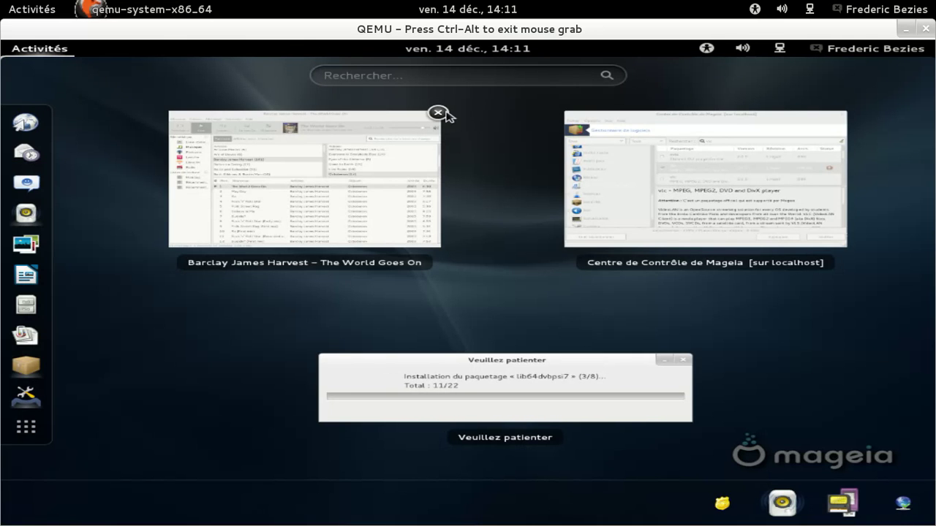
click(438, 113)
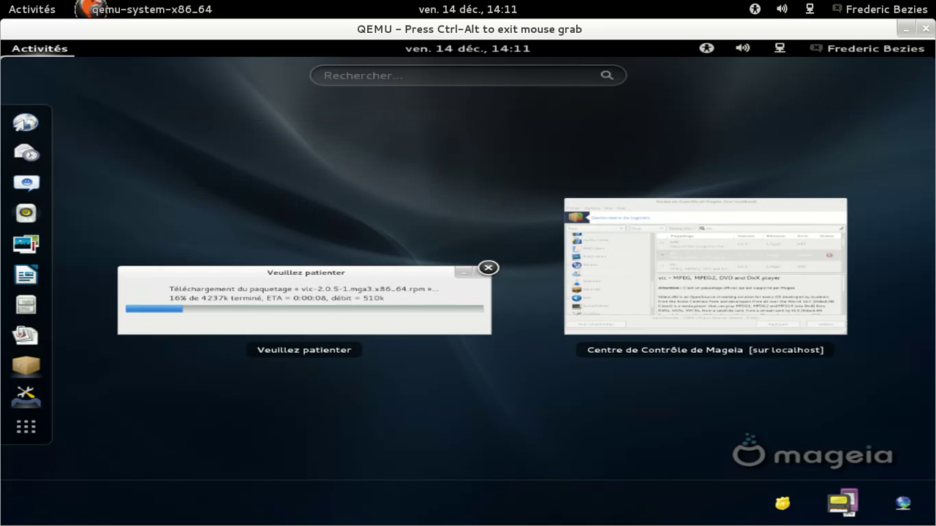
click(427, 294)
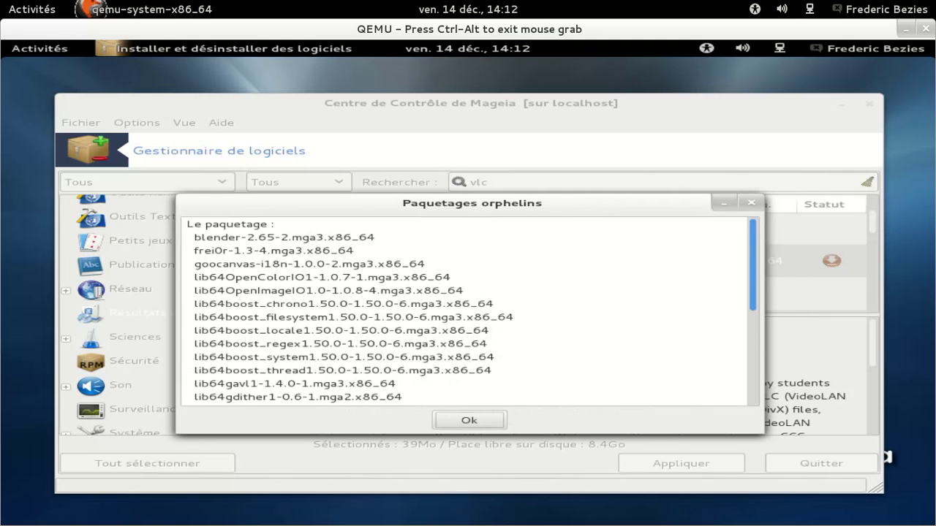
Review the orphaned packages notice after the vlc installation and dismiss it.
drag(753, 272, 746, 390)
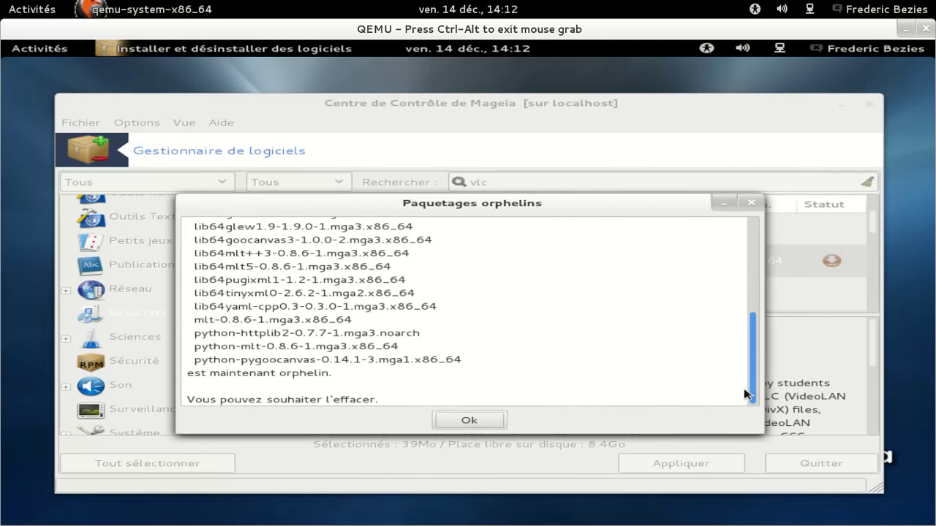
click(469, 419)
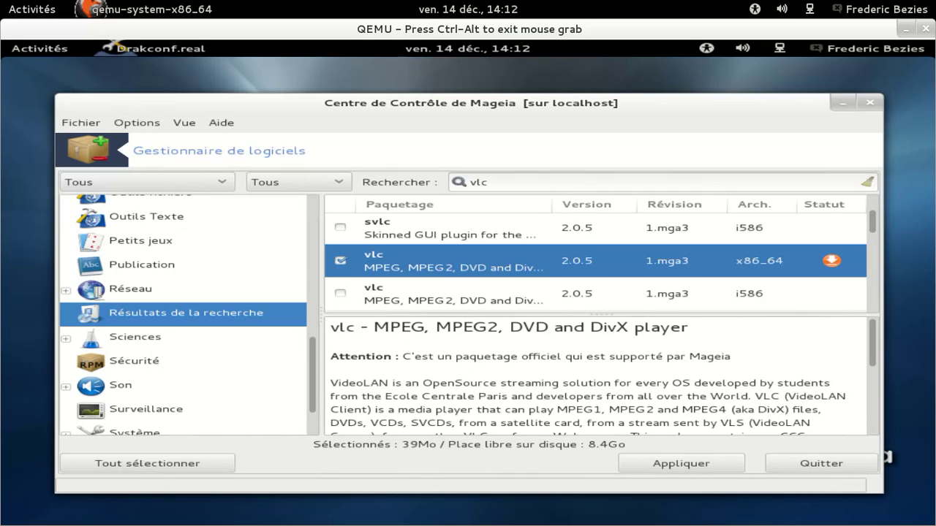
Examine the package type and installation state filter choices, plus the Vue and Fichier entries of the software manager.
click(146, 182)
click(110, 183)
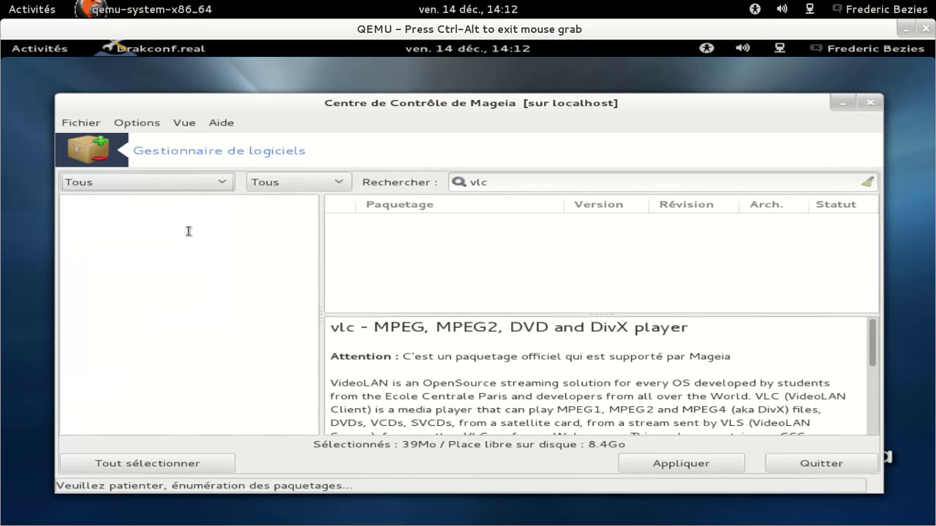
click(108, 184)
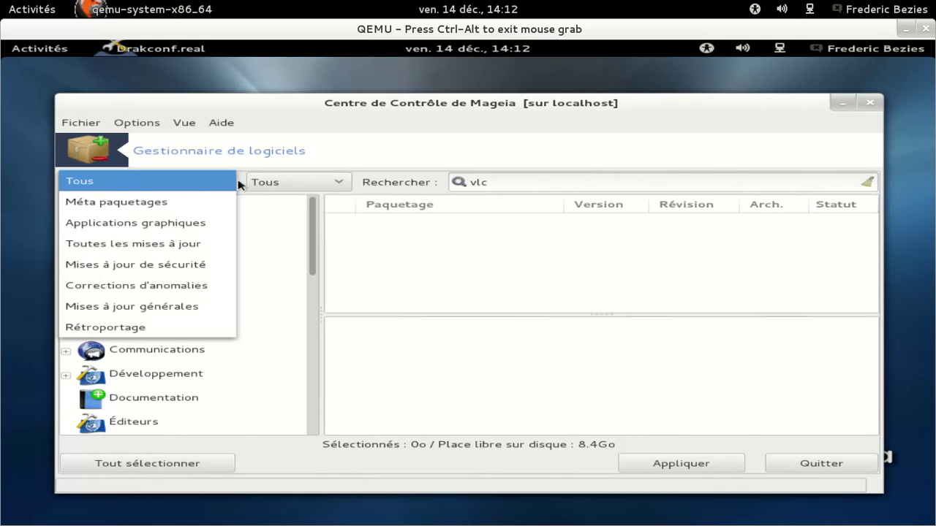
click(293, 179)
click(293, 183)
click(260, 180)
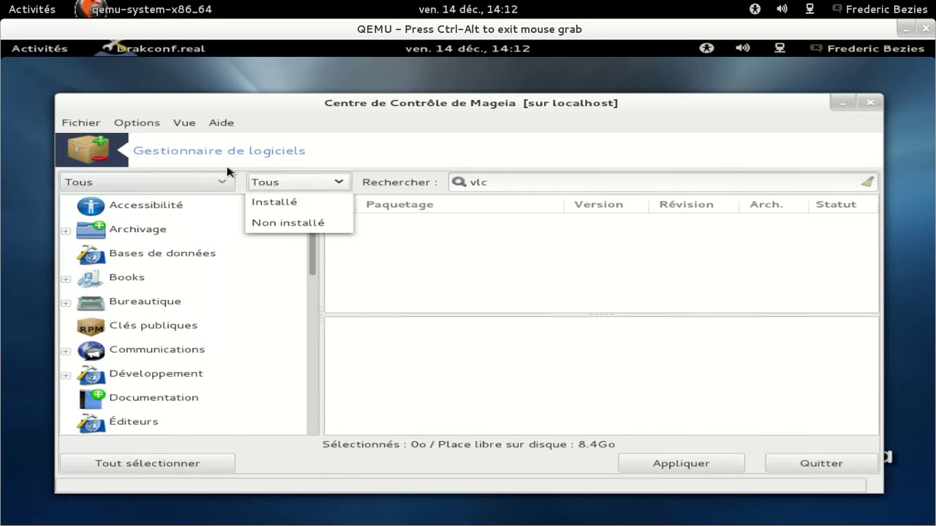
click(183, 123)
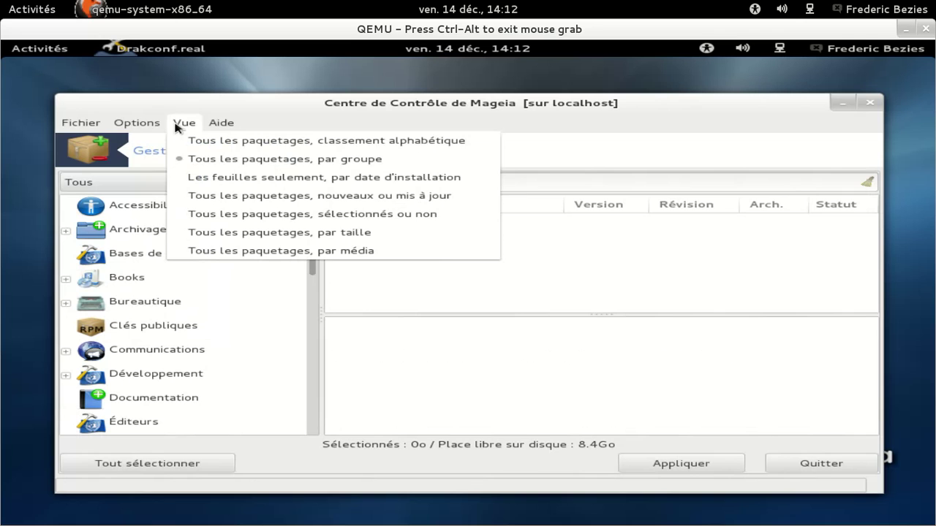
mouse_move(136, 123)
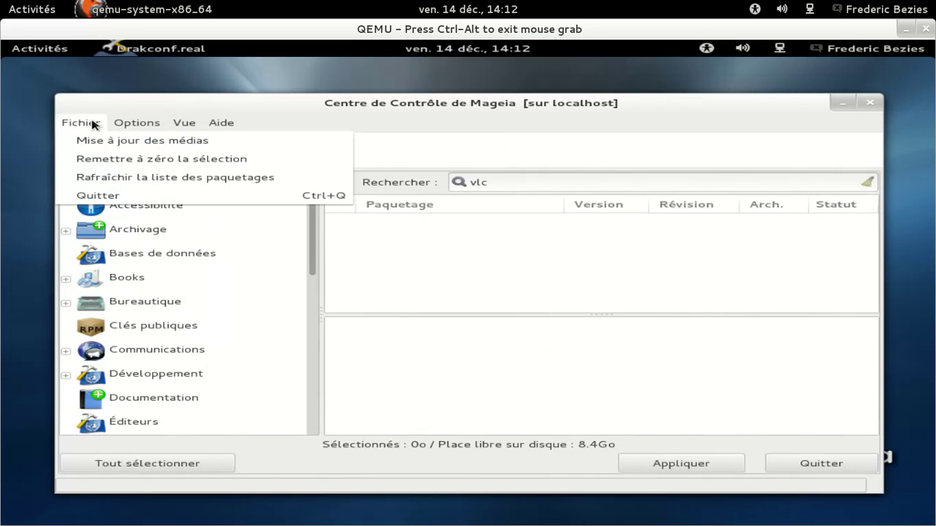
click(94, 124)
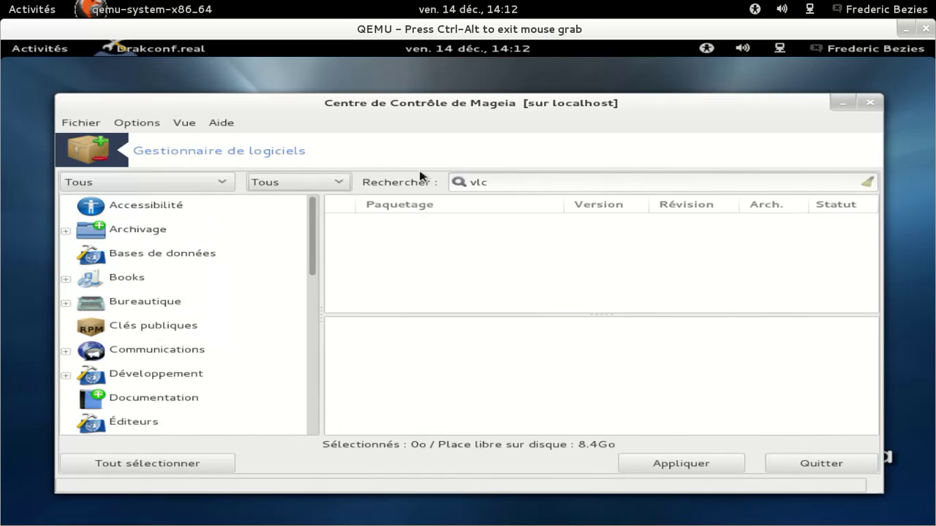
Search the software manager for the blender package.
click(484, 182)
key(BackSpace)
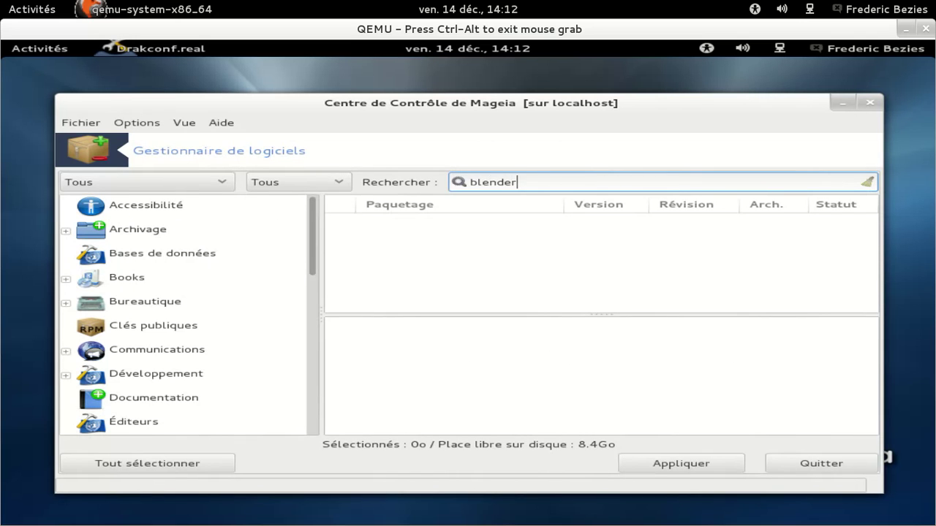
key(Return)
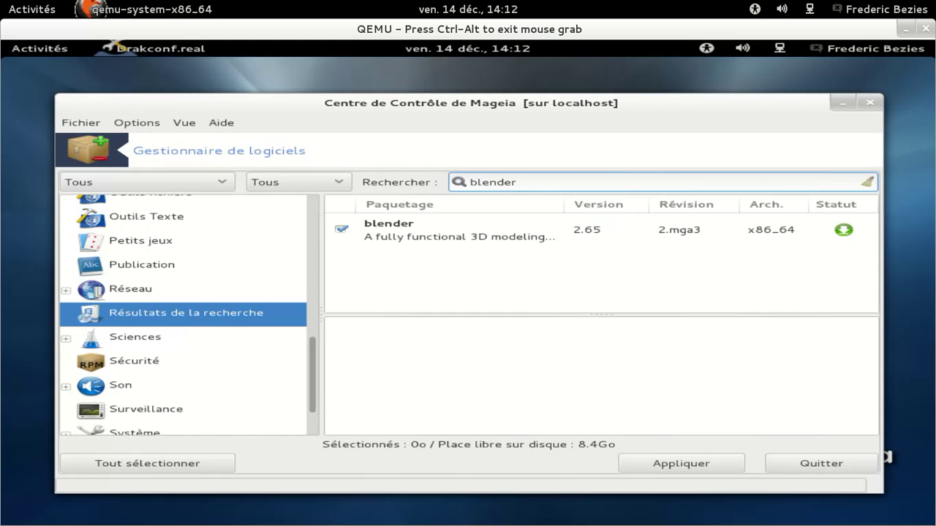
Try to uninstall the blender package, declining the removal confirmation and restoring its installed mark.
click(338, 230)
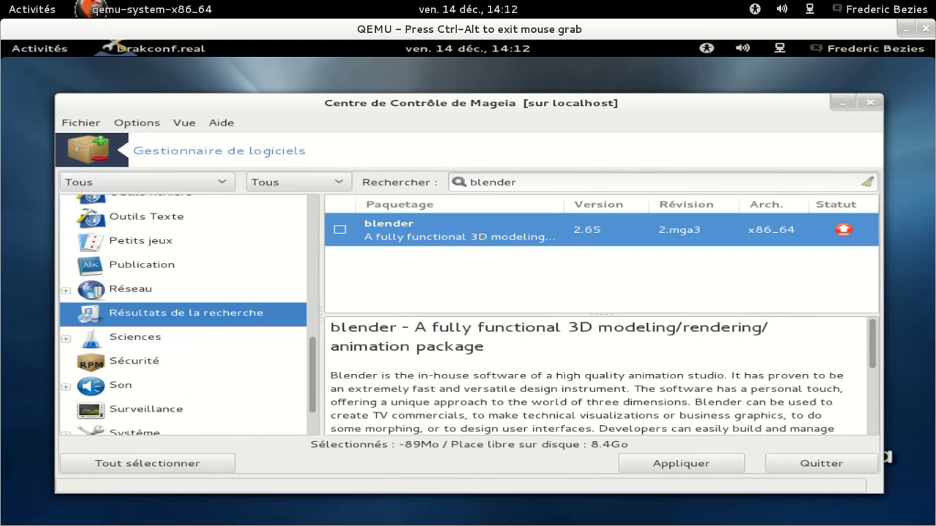
click(669, 463)
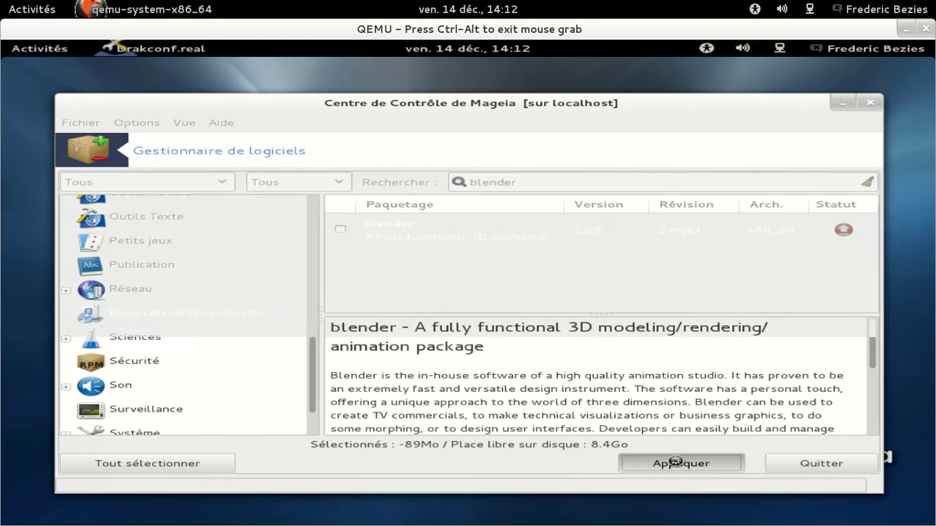
click(359, 419)
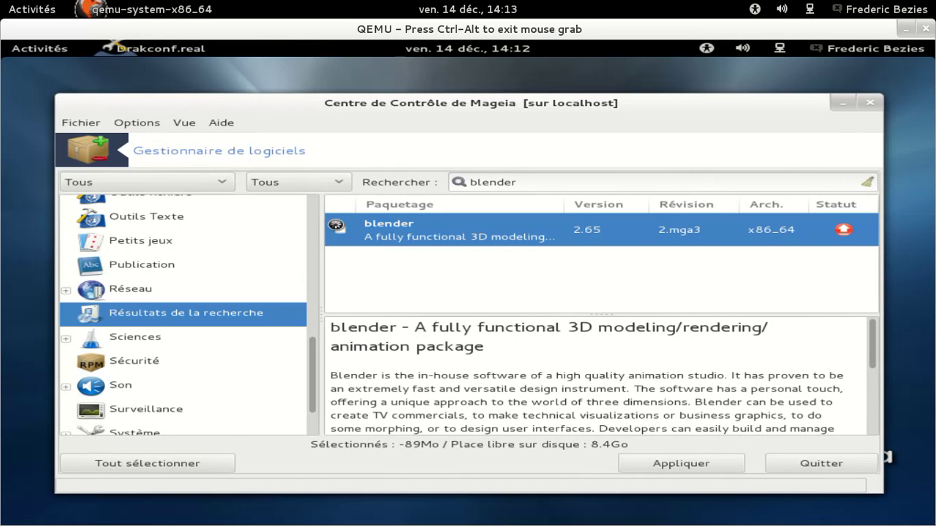
click(339, 232)
click(685, 463)
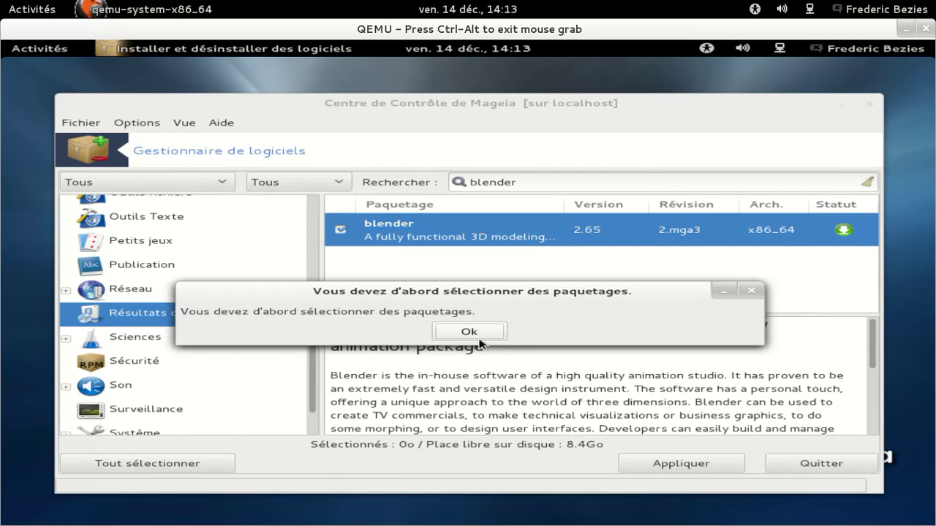
click(471, 331)
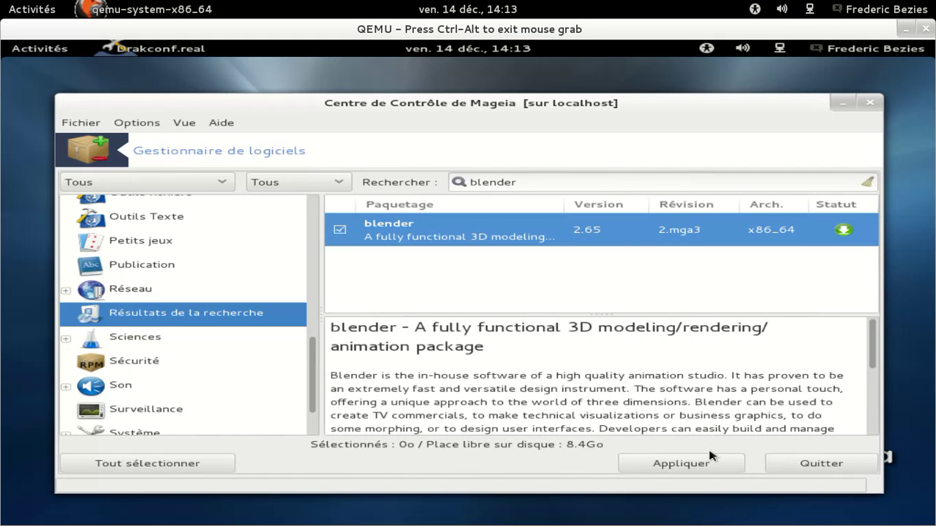
Uninstall the blender package, confirm its removal, and dismiss the orphaned packages notice.
click(340, 229)
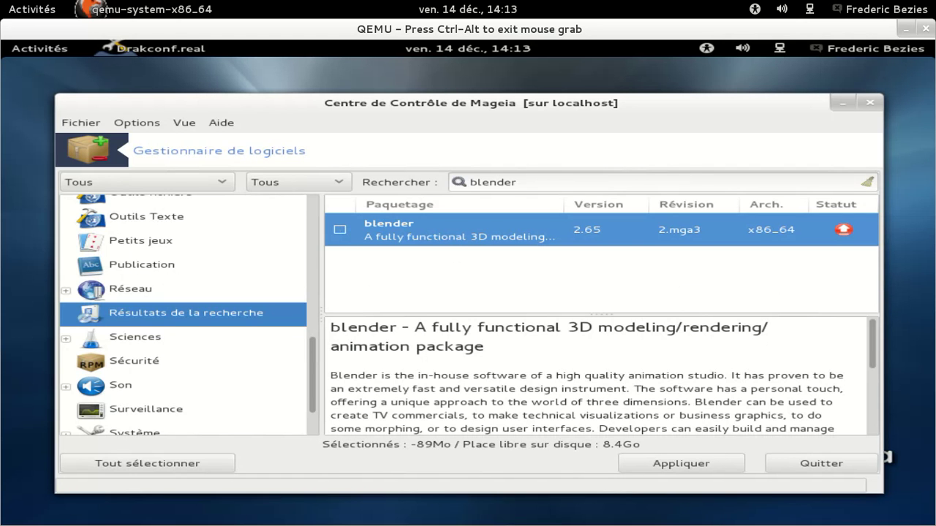
click(679, 463)
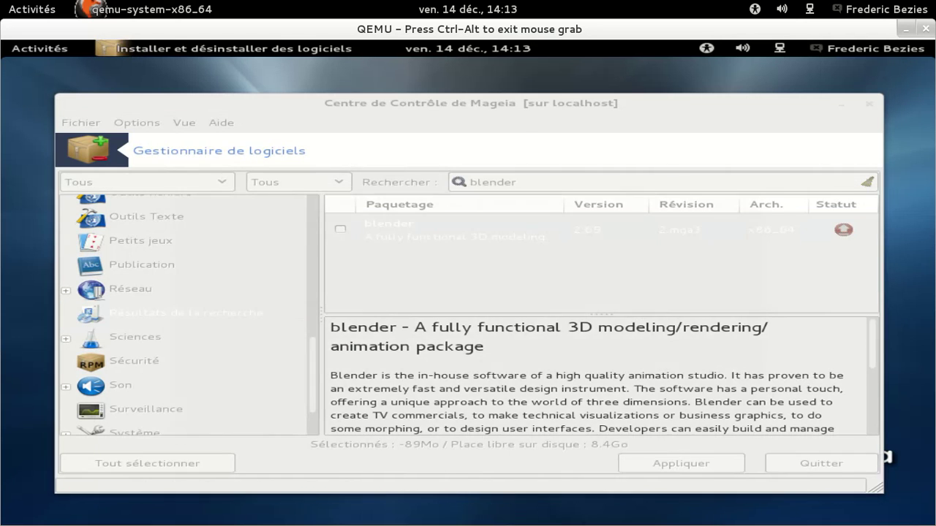
click(577, 421)
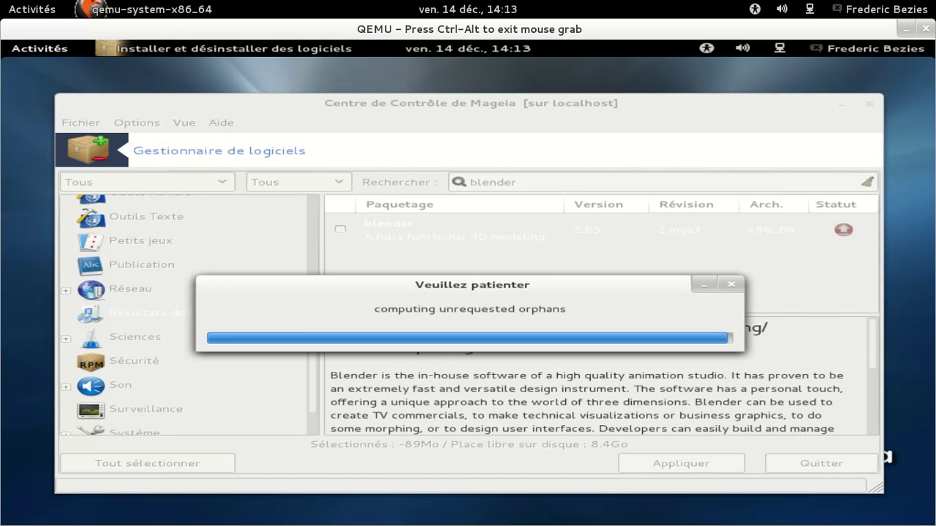
key(super)
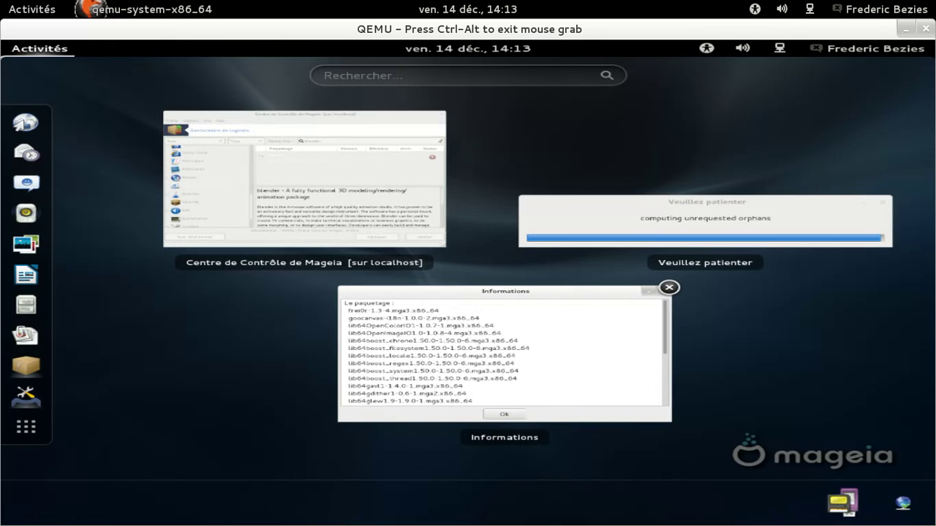
click(505, 365)
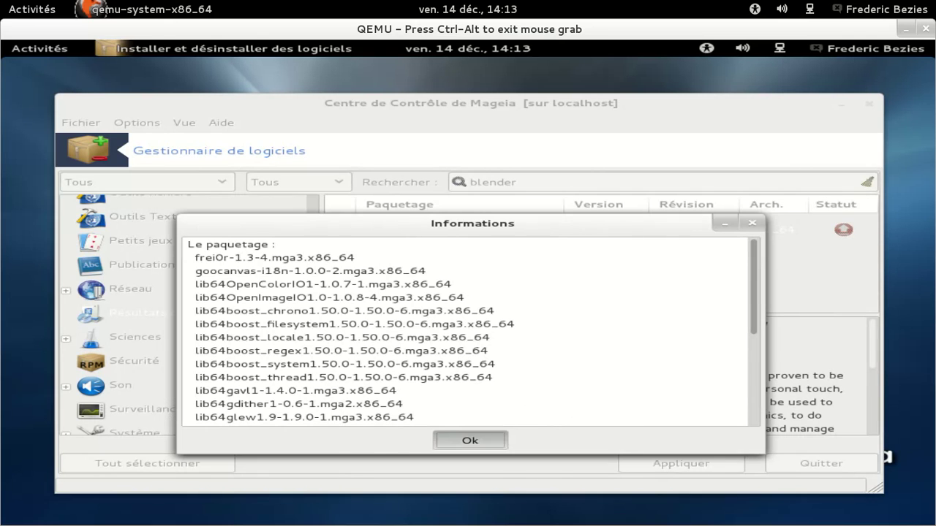
click(489, 438)
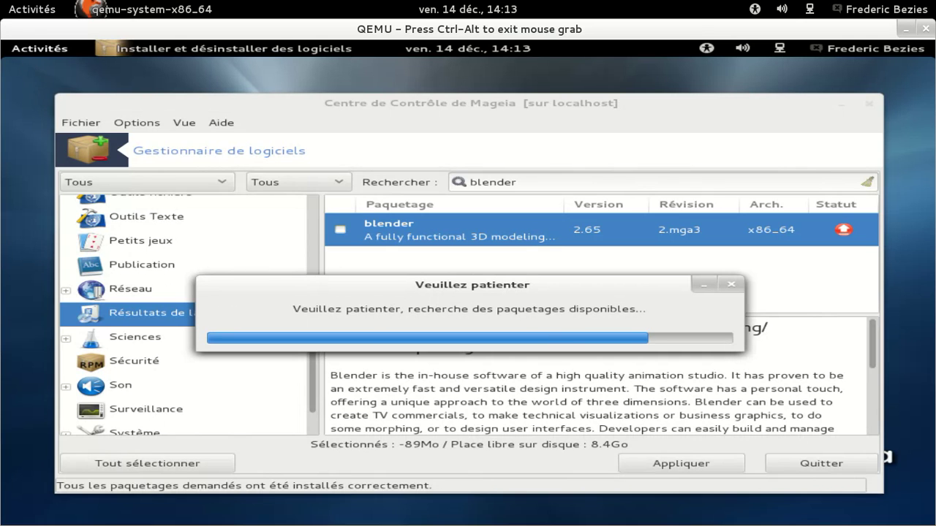
Search the desktop applications for "vide", launch VLC, and accept its privacy and network policy with media information download allowed.
mouse_move(2, 40)
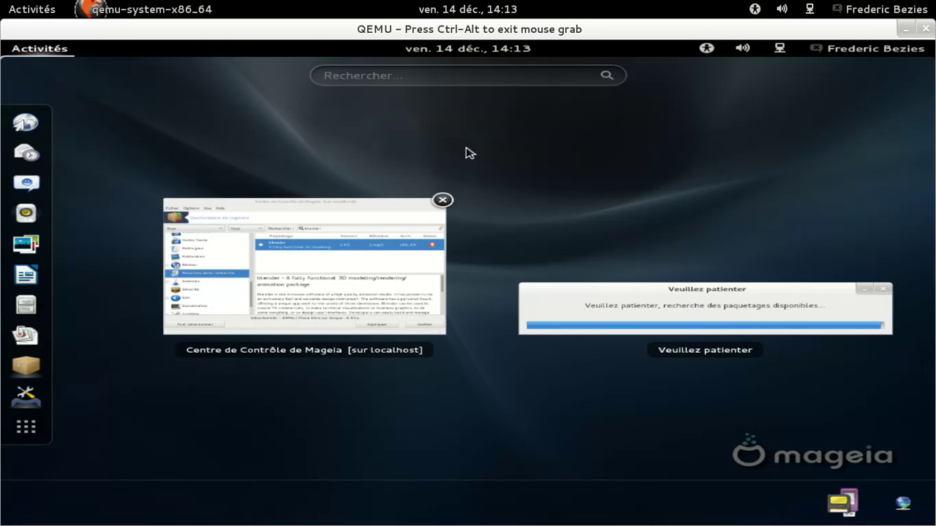
click(458, 78)
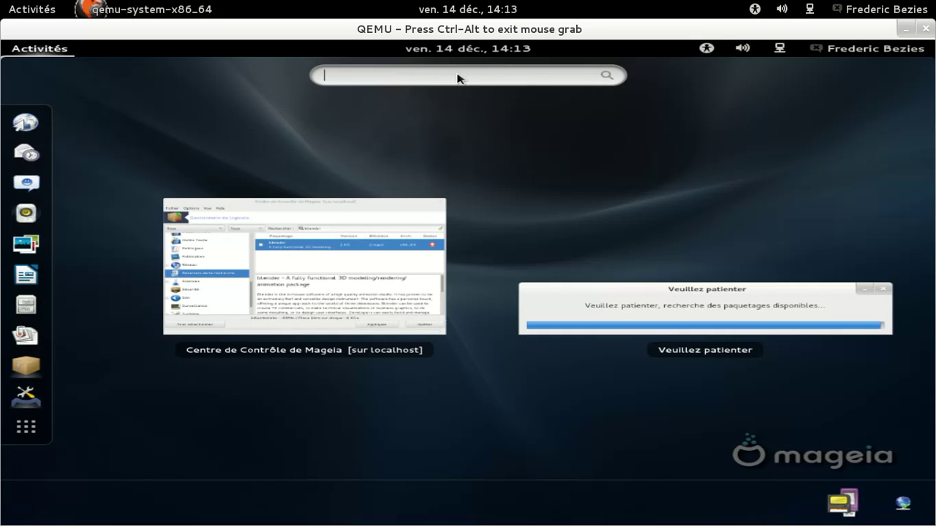
text(vode)
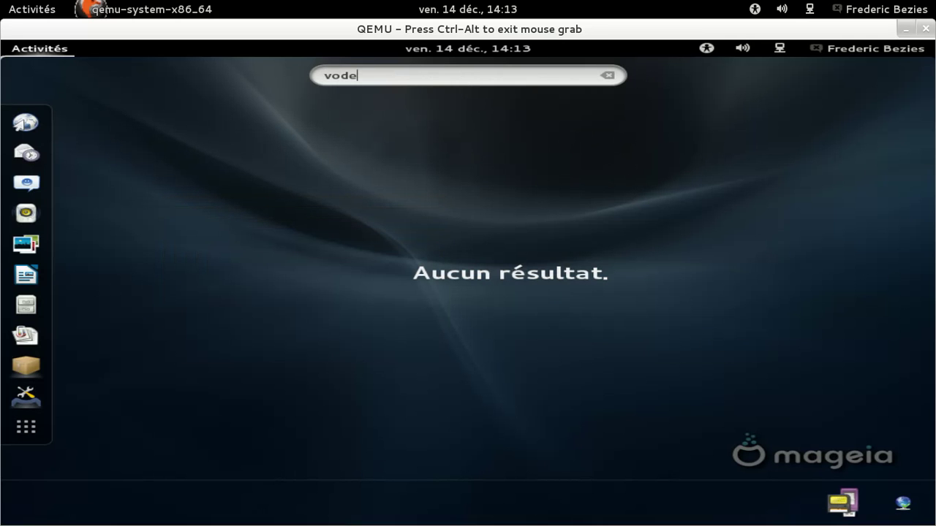
key(BackSpace)
key(BackSpace)
key(BackSpace)
text(ide)
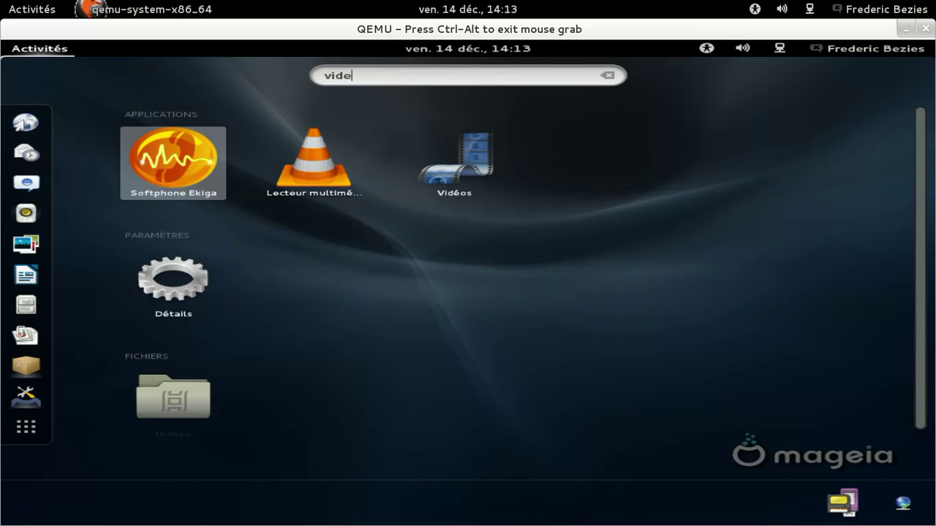
key(Escape)
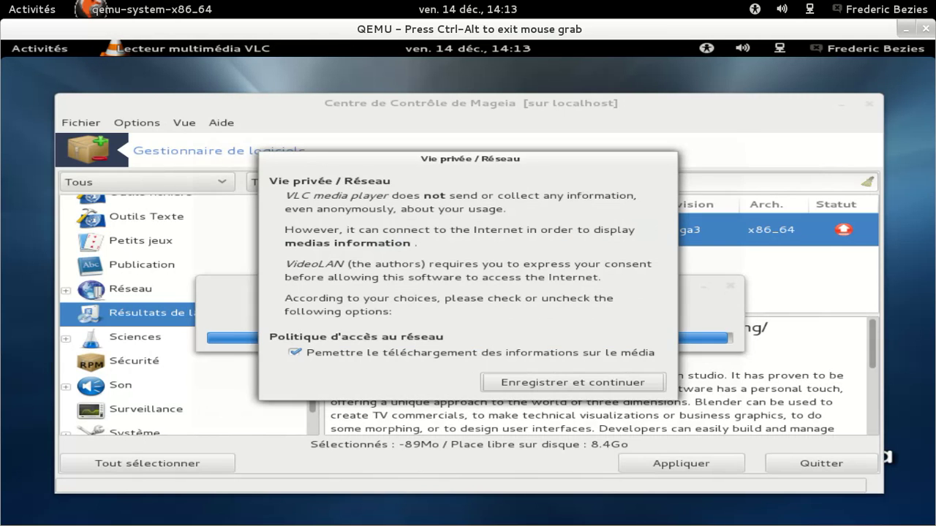
click(603, 392)
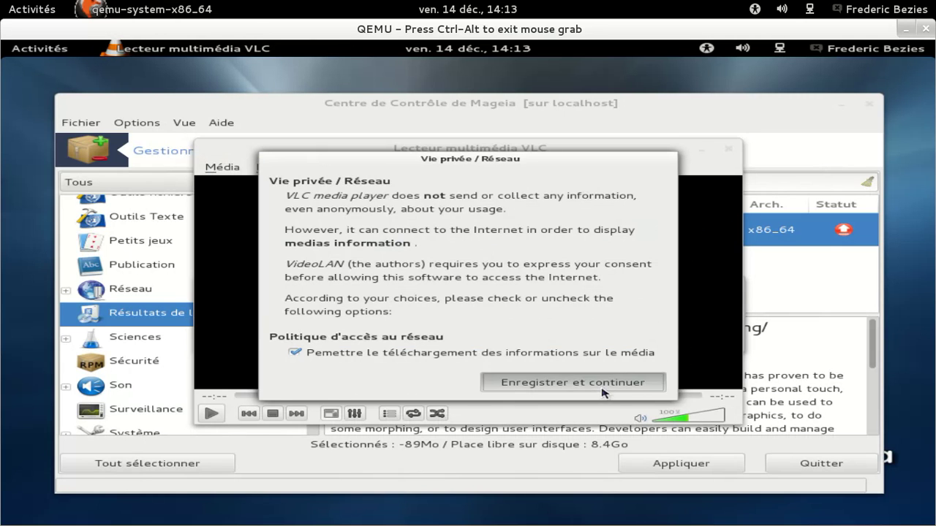
Check the version details of VLC in its À propos window and close that window.
click(522, 170)
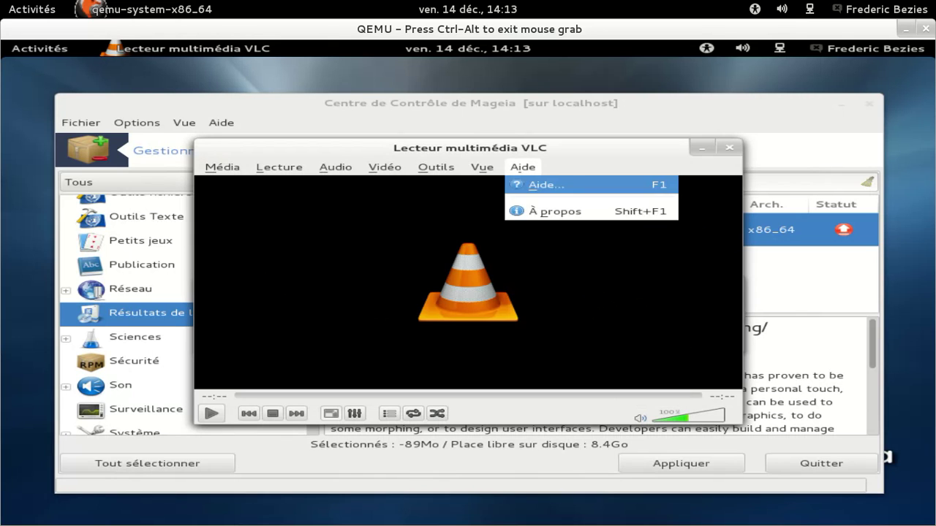
click(534, 214)
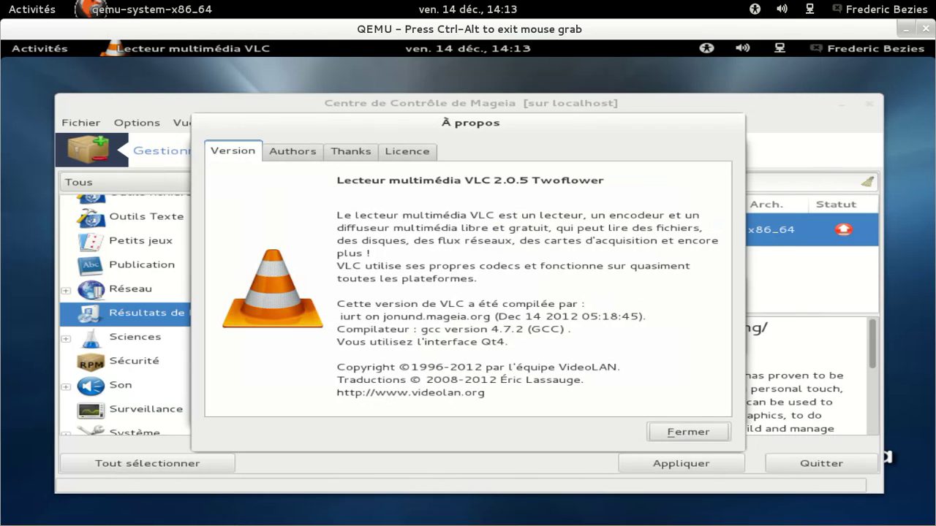
click(688, 433)
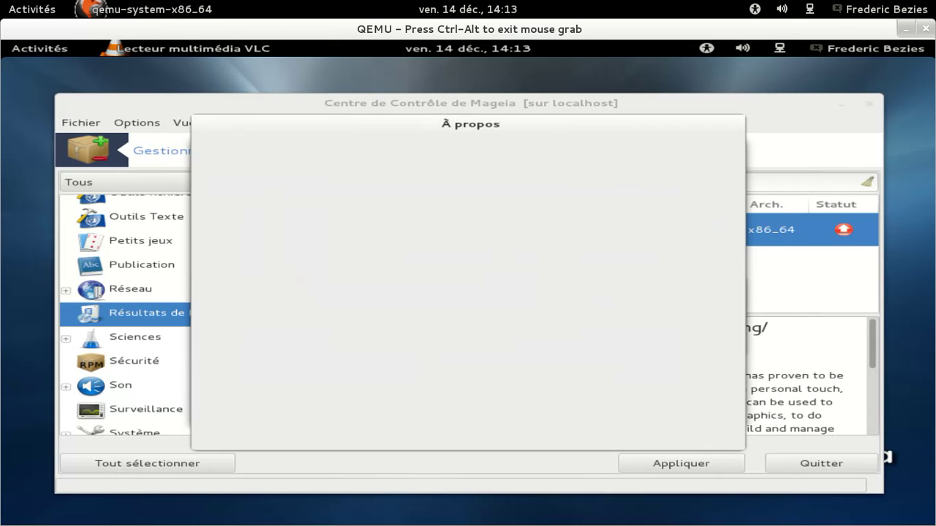
Quit the software manager and the Mageia Control Center, and close the VLC player.
key(ctrl+q)
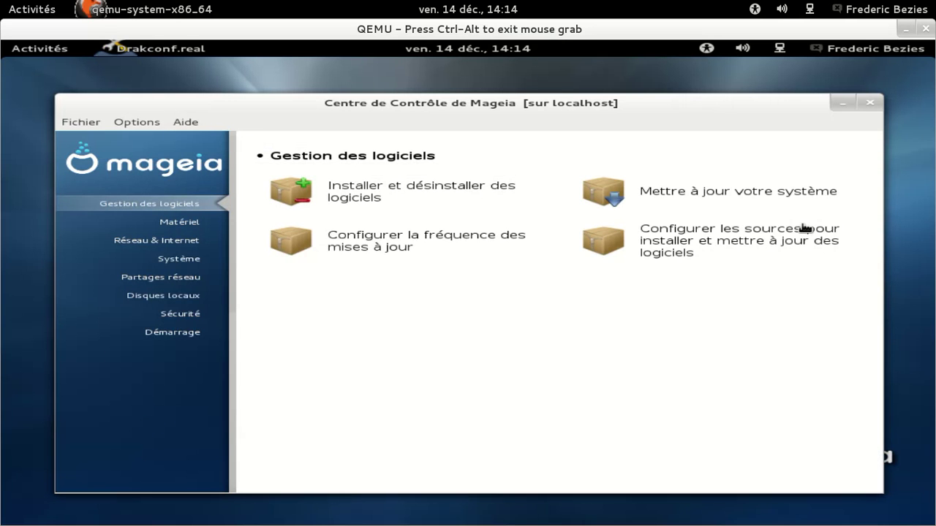
click(869, 104)
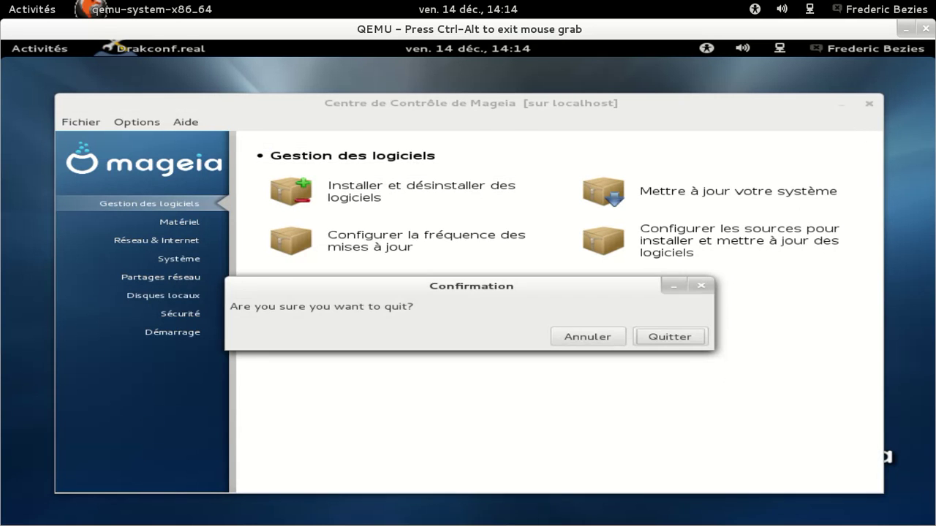
click(644, 337)
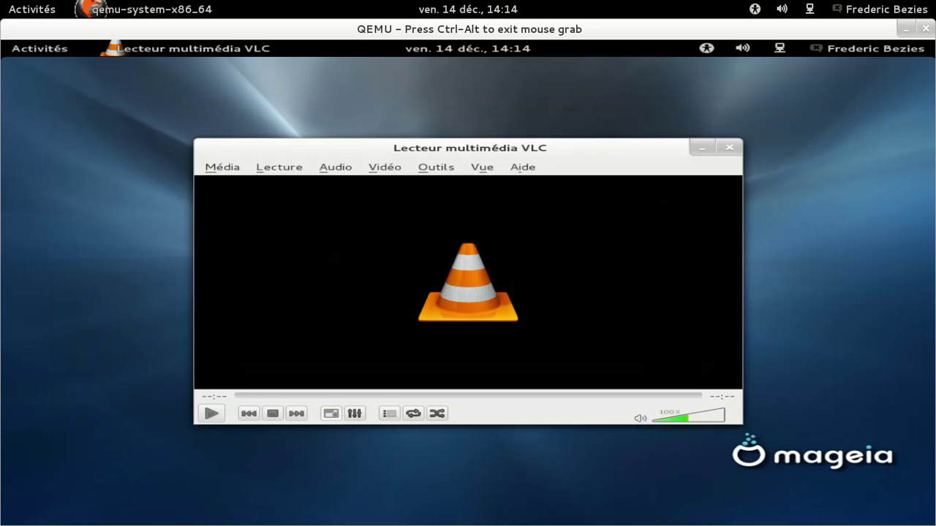
click(729, 147)
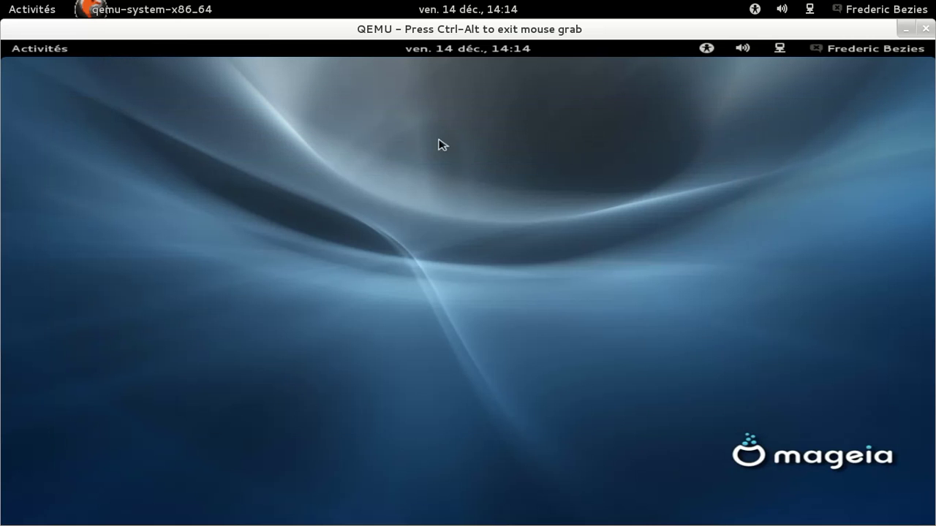
Find Firefox through the desktop's application search and launch it.
click(39, 49)
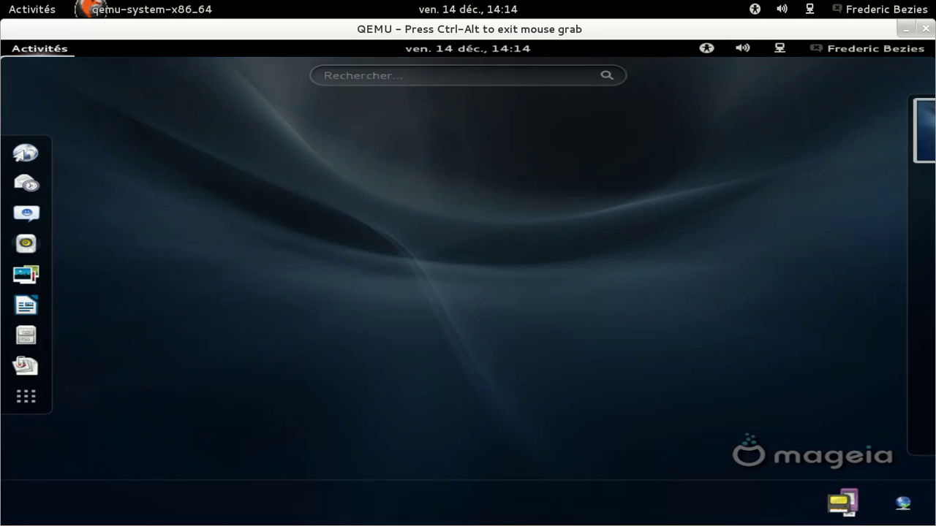
click(324, 75)
text(firefo)
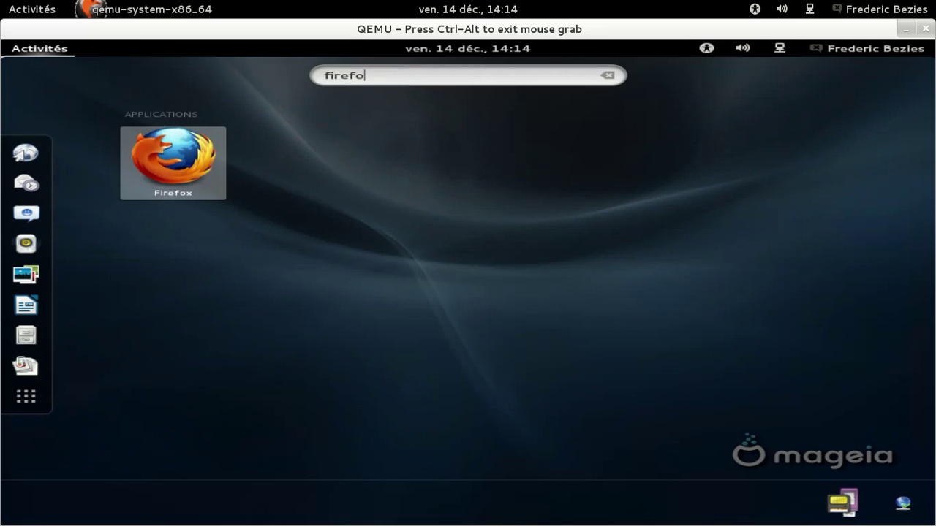
key(Return)
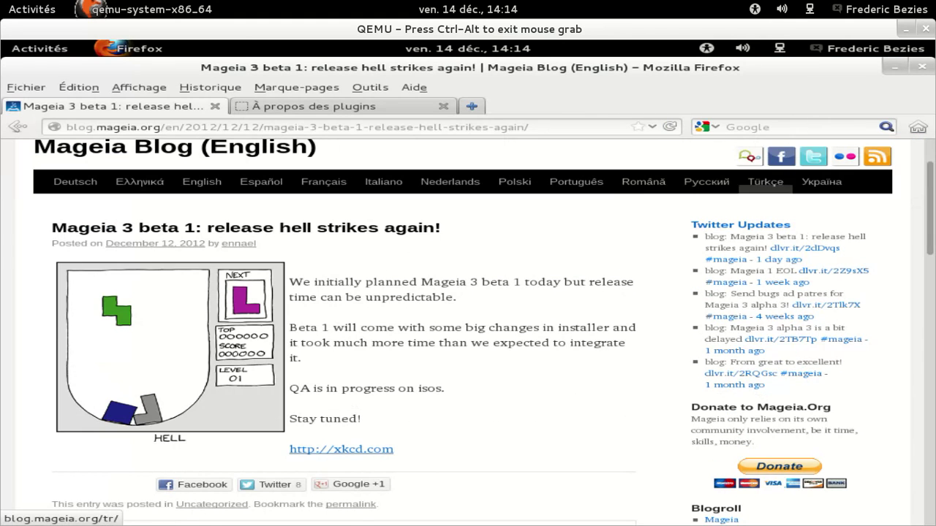
Search Google for "enlever paquets orphelins mageia" and open the result "Mise à jour automatique des packages Mageia".
click(726, 127)
text(e)
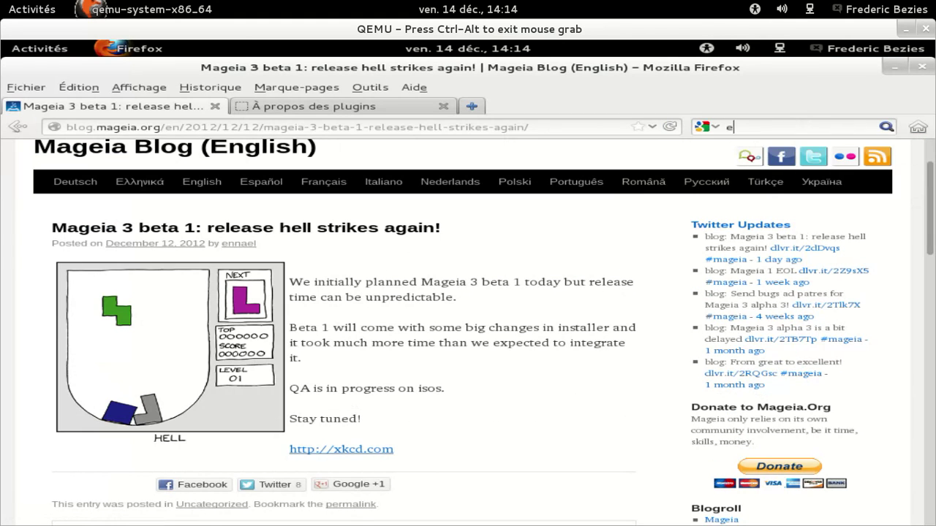
text(nlever paqu)
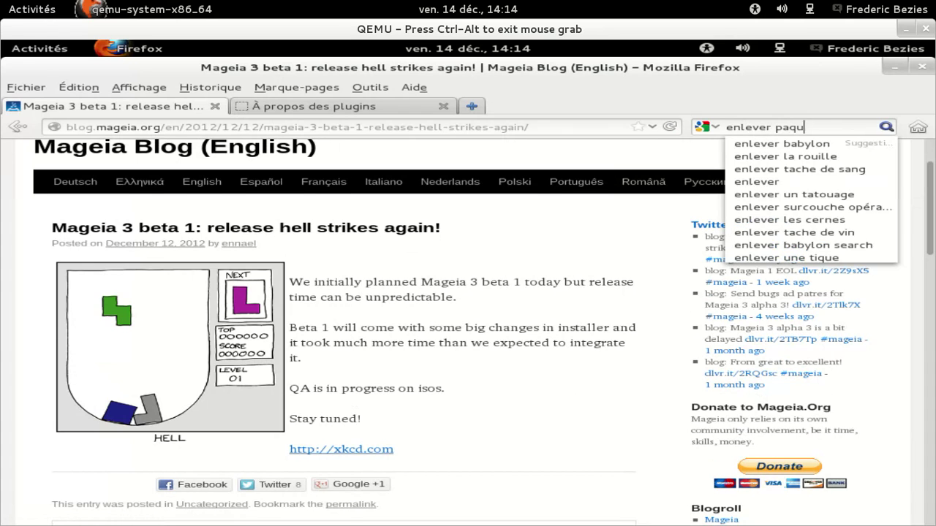
text(ets orp)
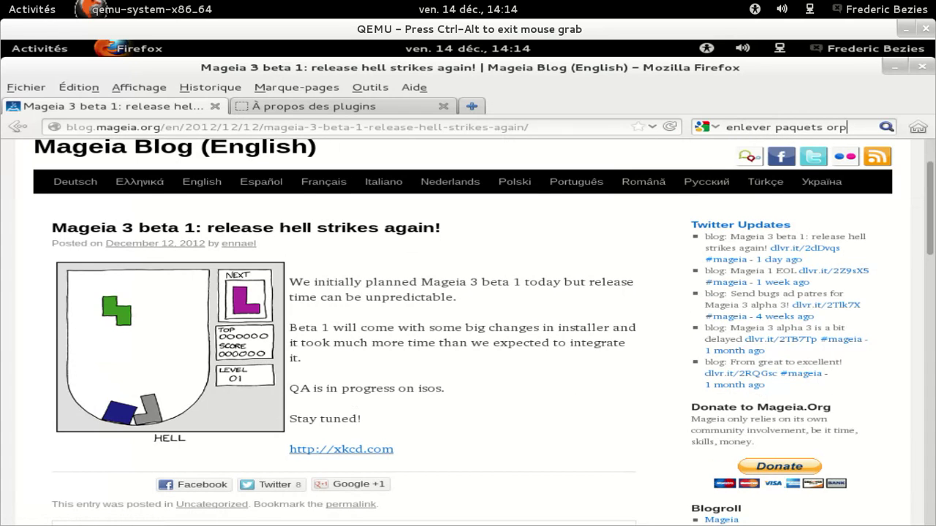
text(helins mageia)
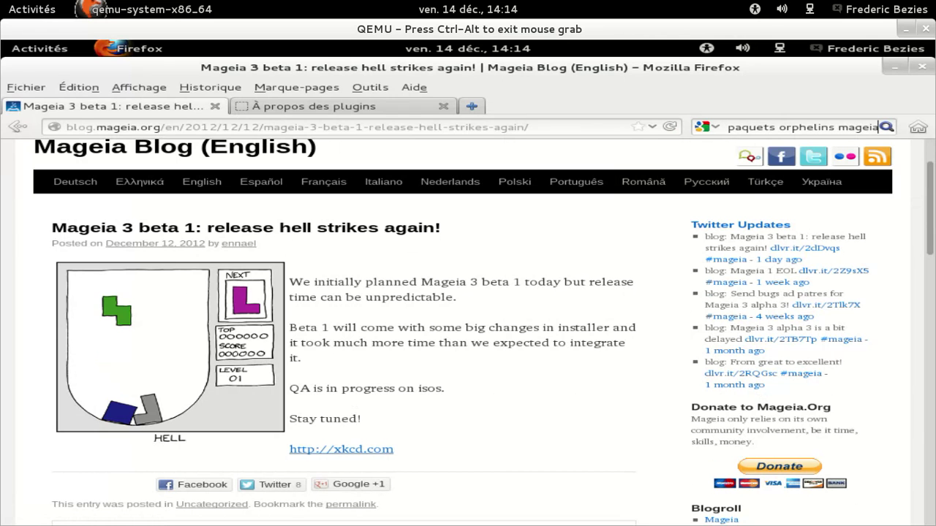
key(Return)
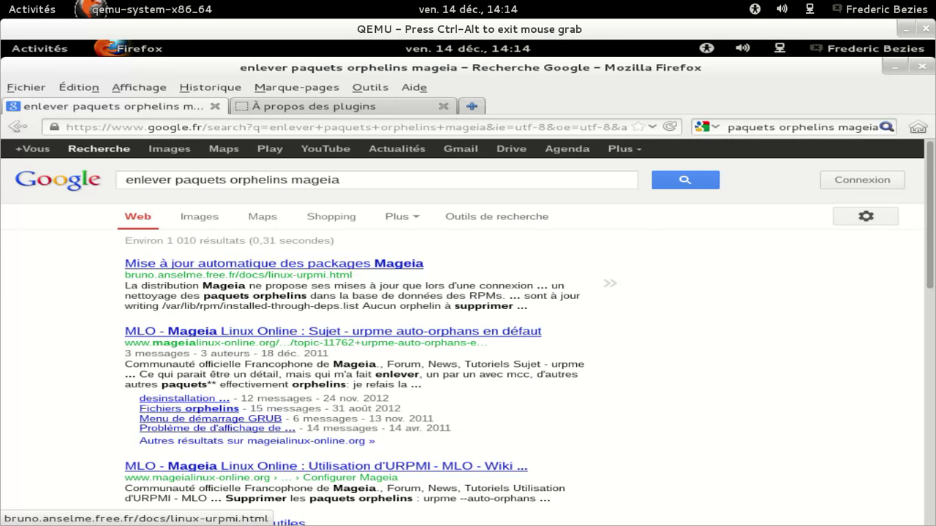
click(275, 264)
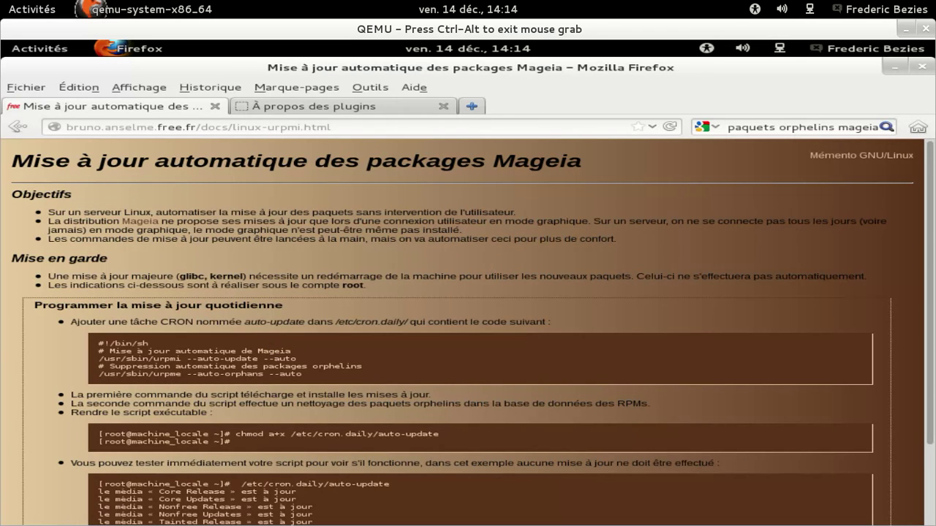
Launch a Terminal through the application search and move its window aside so the page's urpme --auto-orphans command stays readable.
click(40, 48)
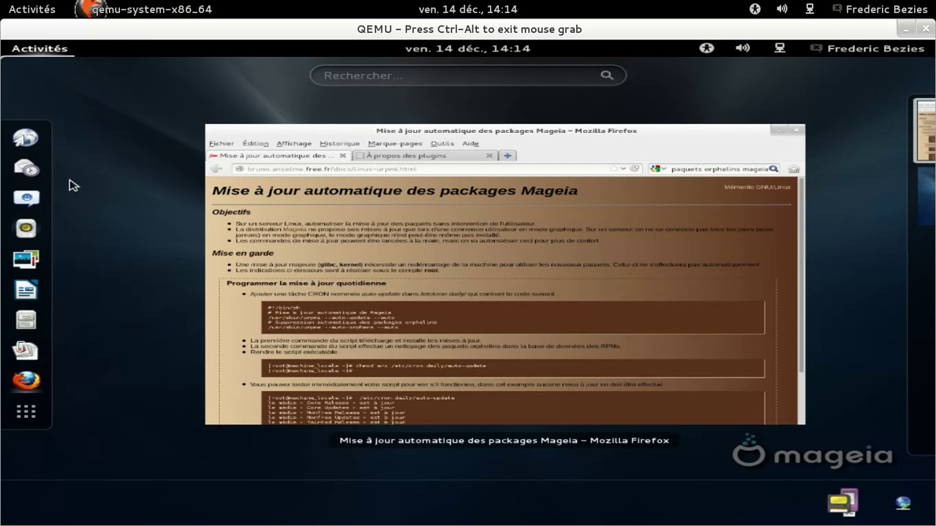
click(424, 76)
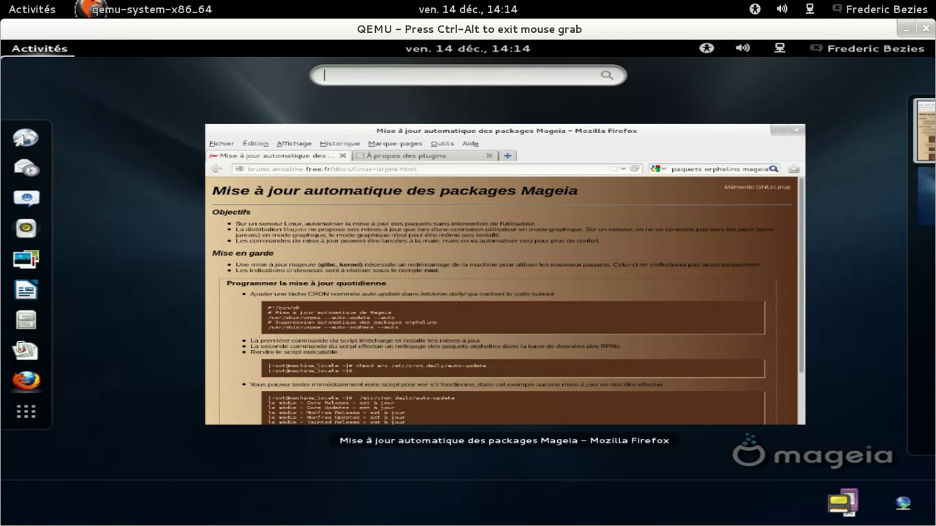
text(termian)
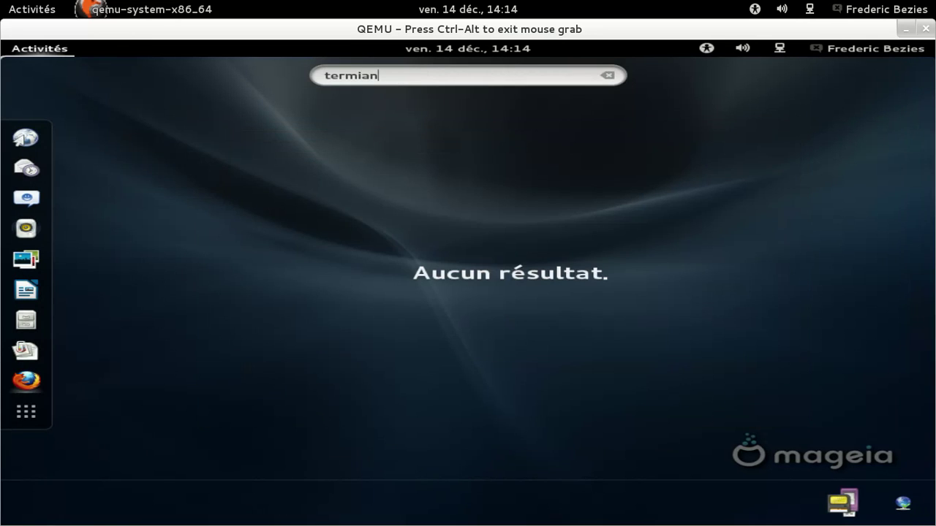
key(BackSpace)
key(BackSpace)
text(nal)
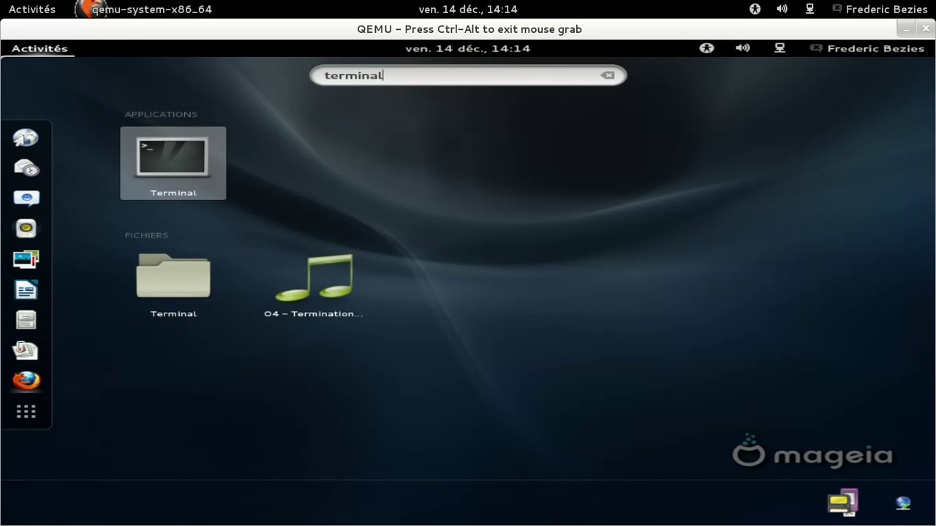
key(Return)
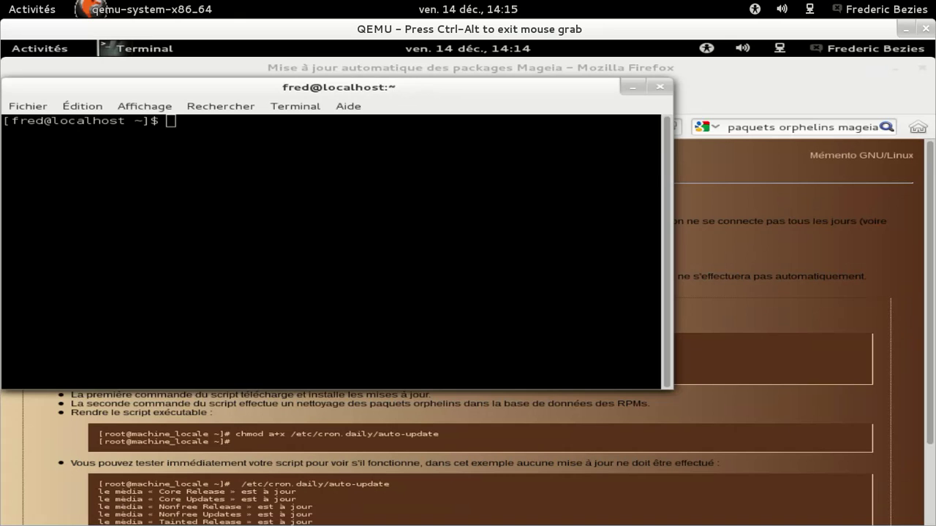
drag(410, 77, 614, 129)
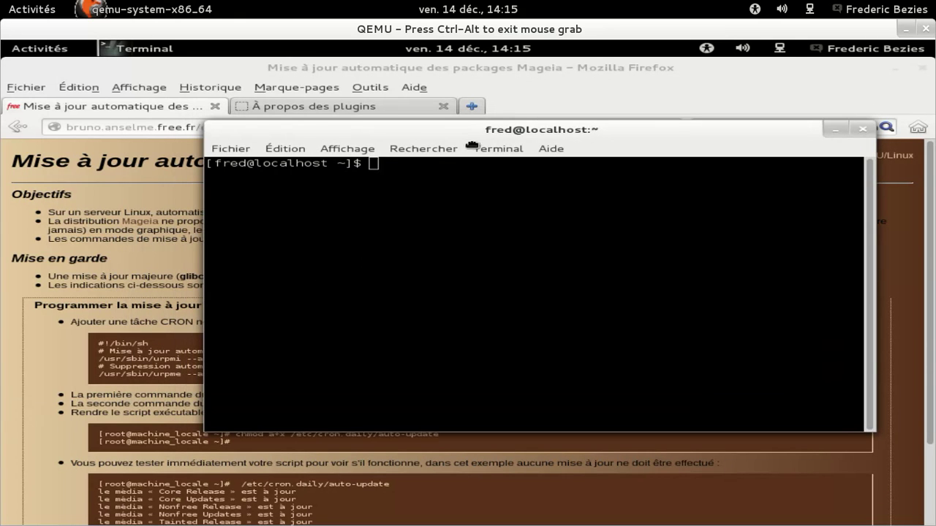
drag(408, 144, 544, 146)
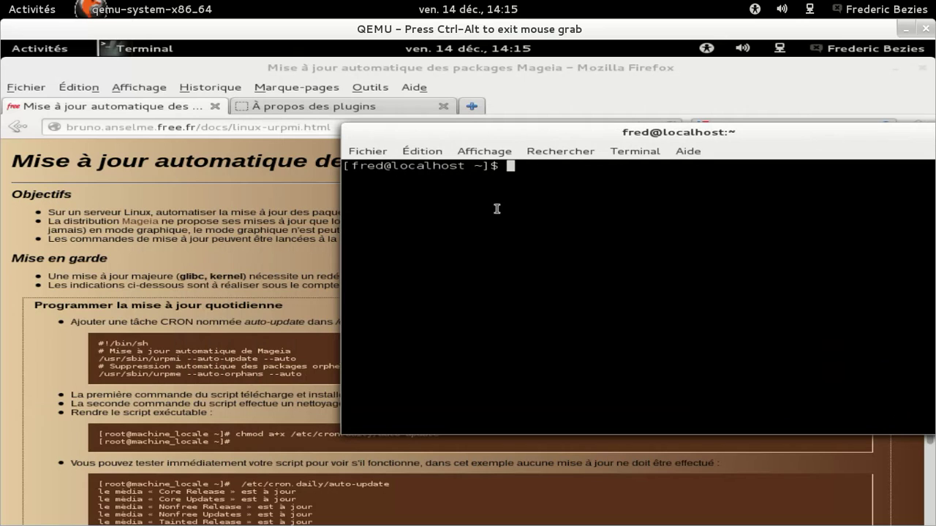
Switch the terminal session to the root account with su, entering the root password.
text(su)
key(Return)
key(Return)
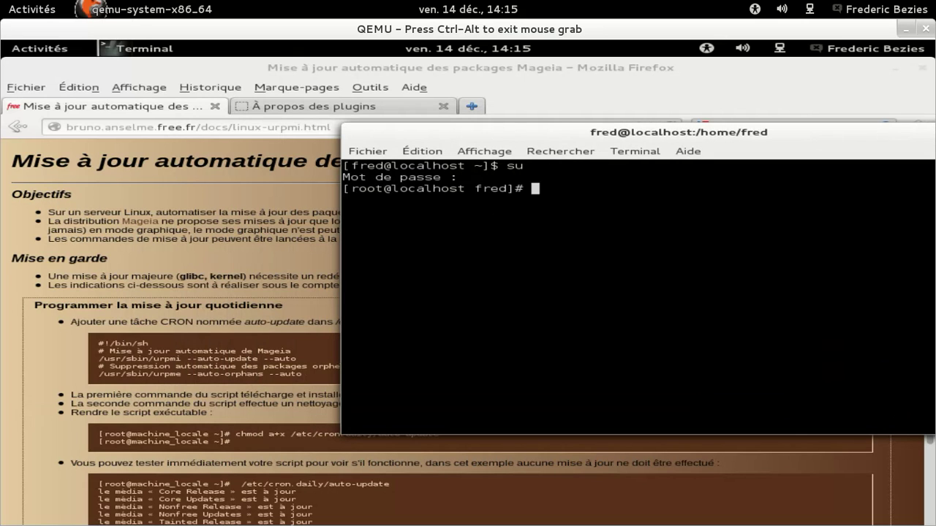
Remove all orphaned packages without confirmation by running urpme --auto-orphans --auto as root.
text(urp)
key(Tab)
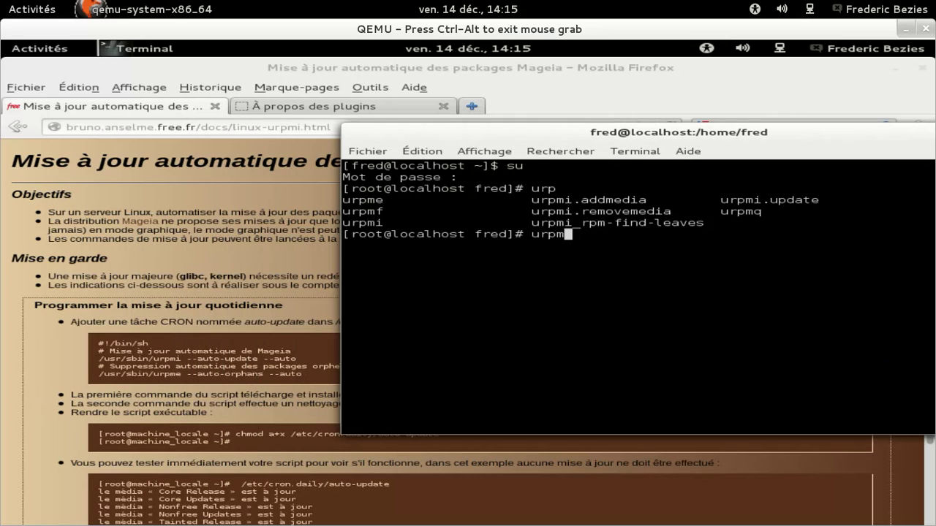
text(ee)
key(BackSpace)
key(BackSpace)
text(e --auto-)
text(orphan)
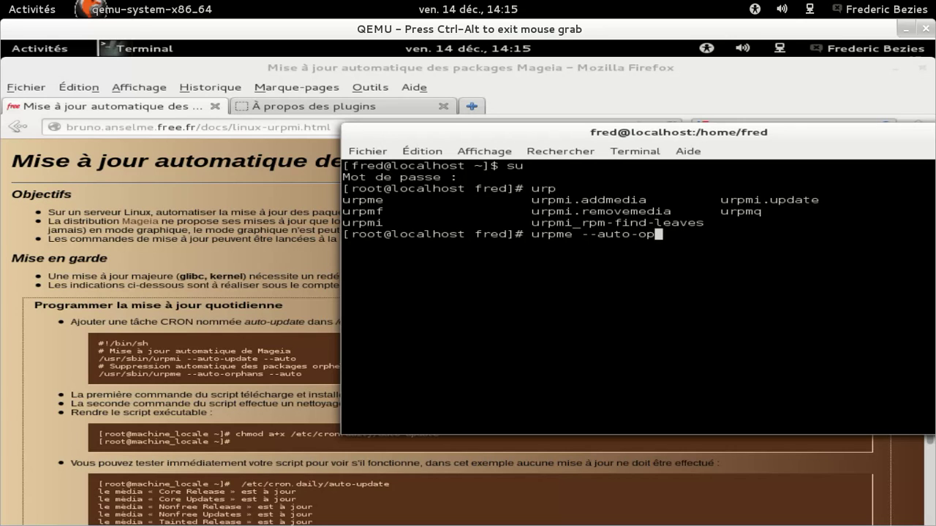
key(BackSpace)
key(BackSpace)
key(BackSpace)
key(BackSpace)
key(BackSpace)
text(rphans)
text(--)
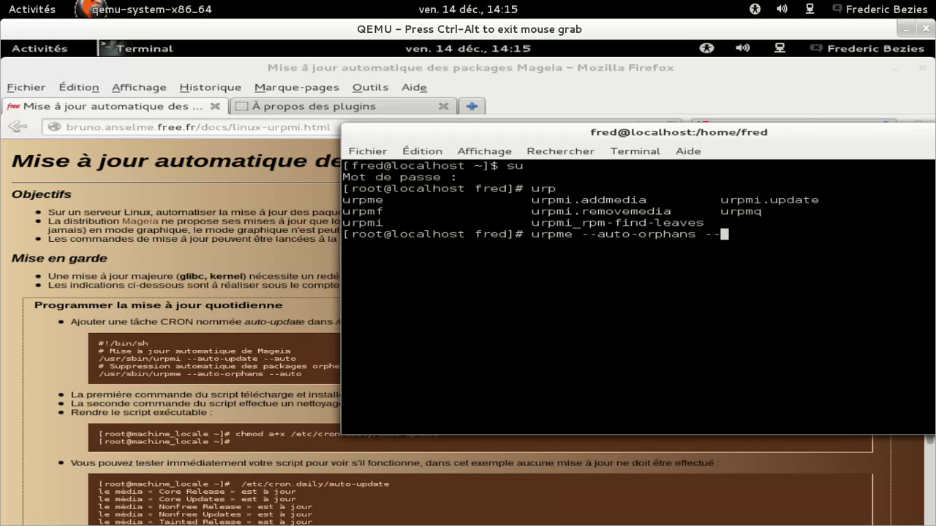
text(auto)
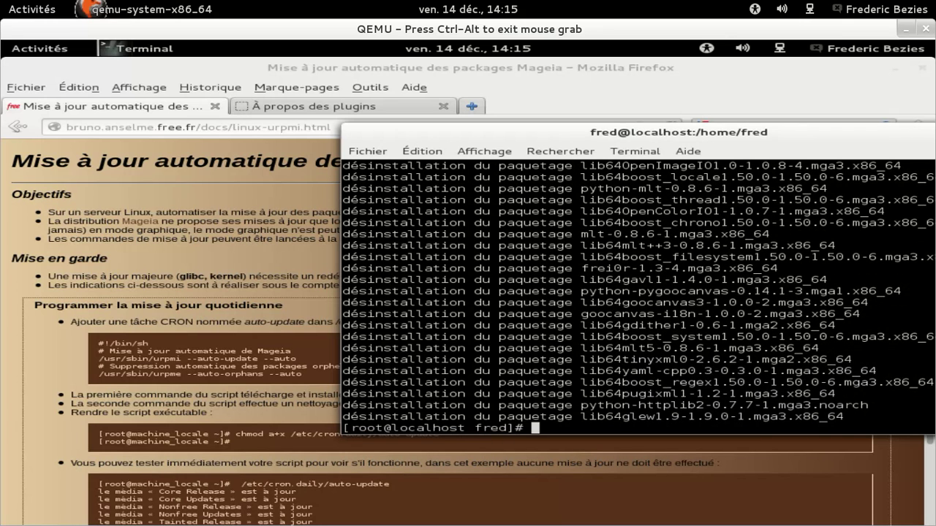
Exit the root shell and close both the Terminal and Firefox, discarding the browser's open tabs.
text(exit)
key(Return)
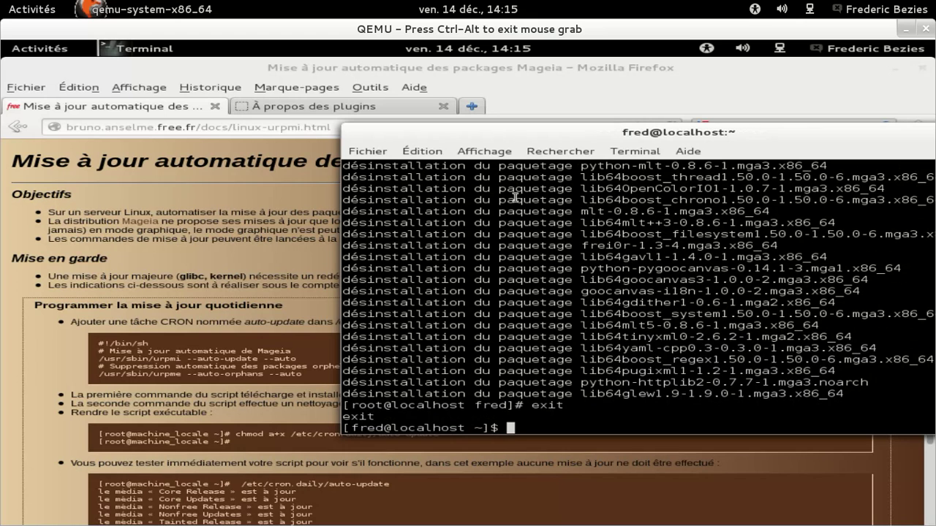
drag(400, 134, 233, 143)
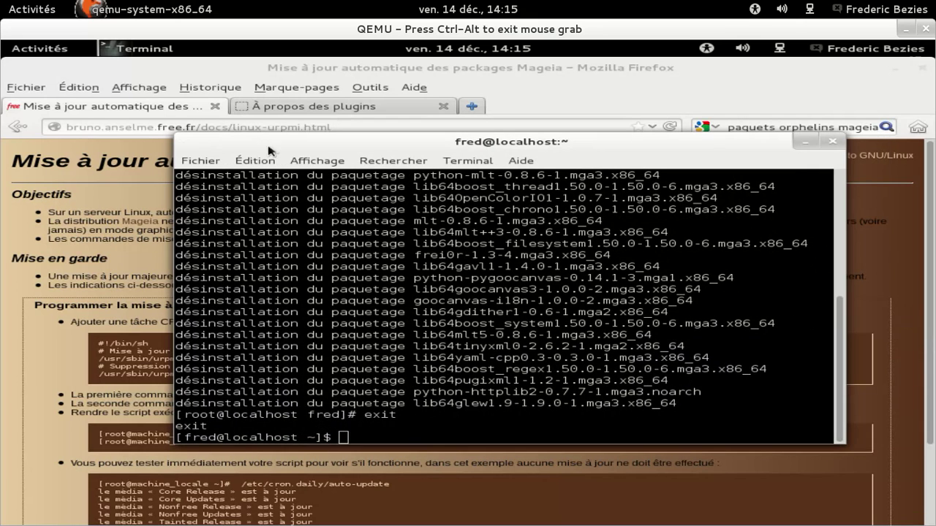
click(832, 141)
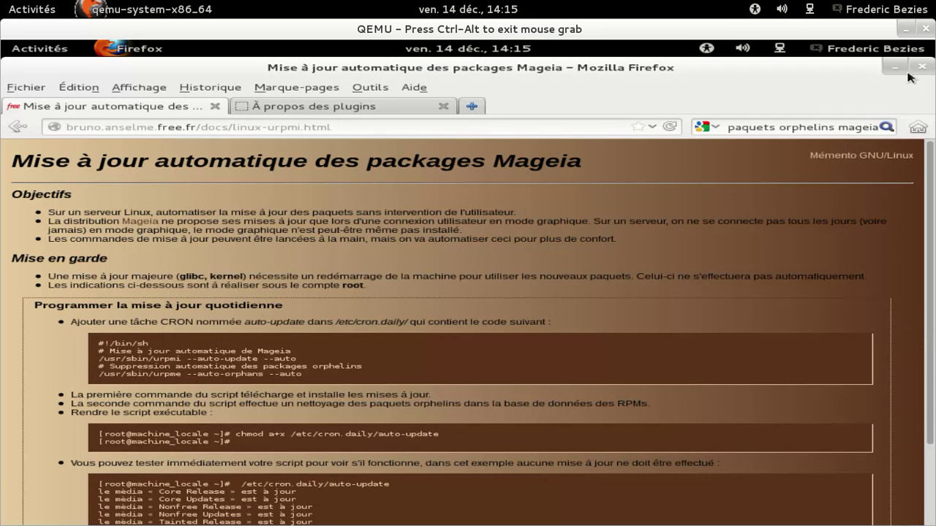
click(922, 66)
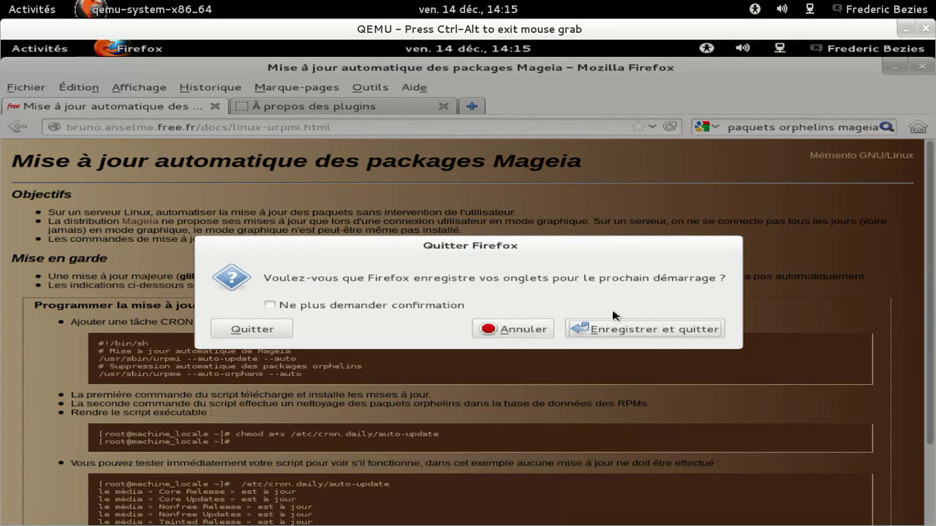
click(252, 329)
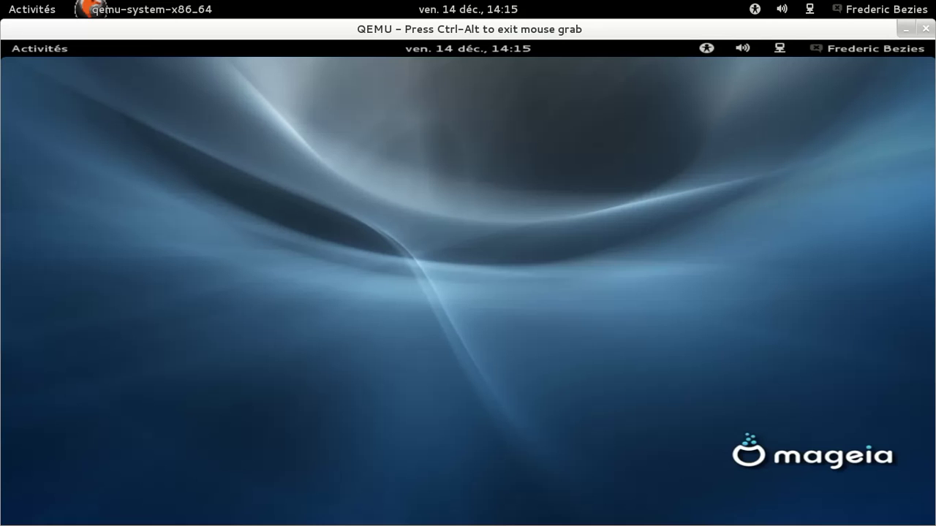
Find the Mageia Control Center by searching applications for "co" and launch it, authenticating with the root password.
click(53, 48)
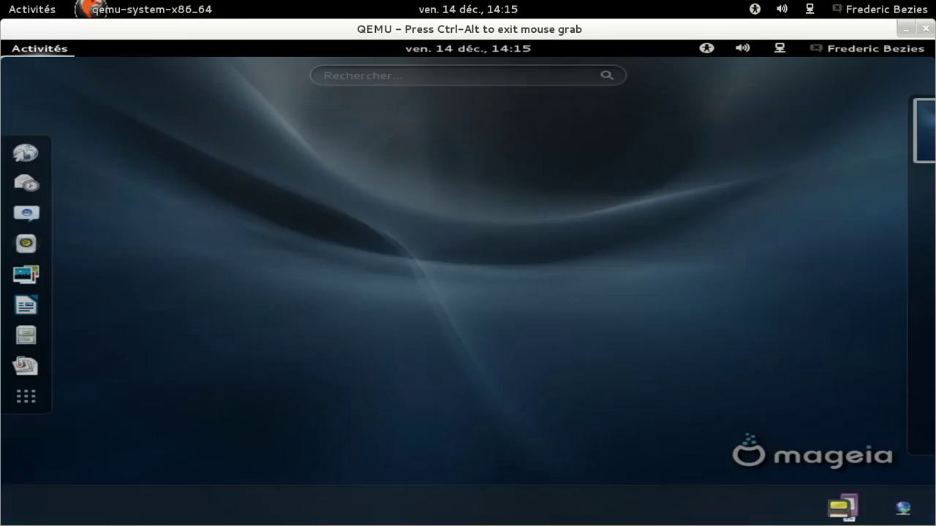
click(324, 76)
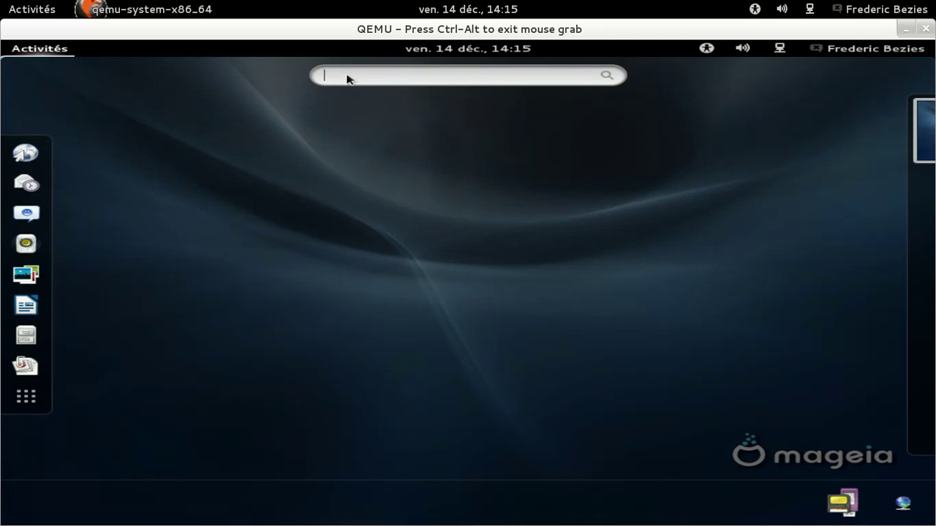
text(co)
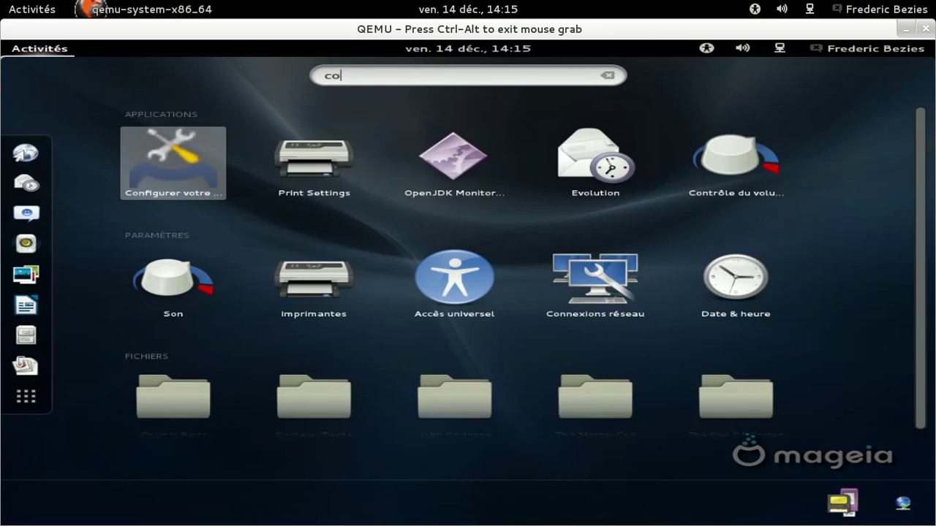
key(Escape)
key(Escape)
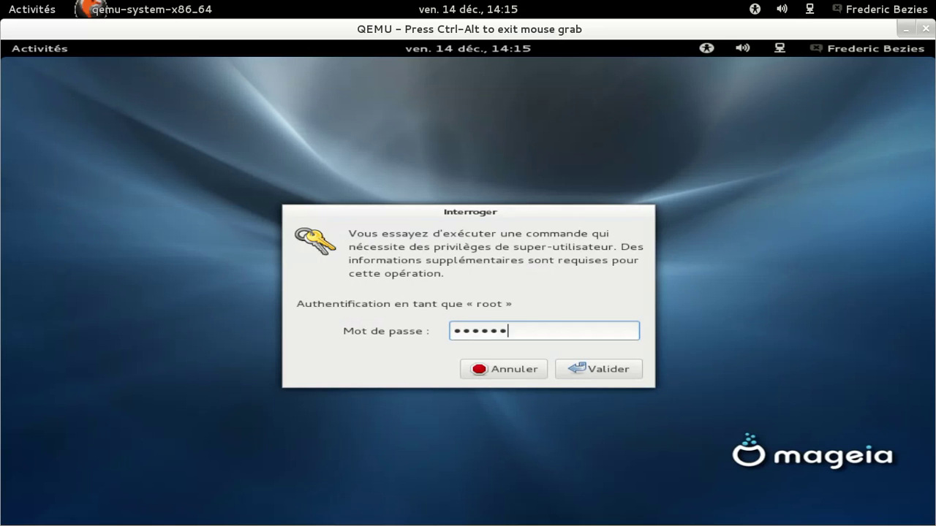
key(Return)
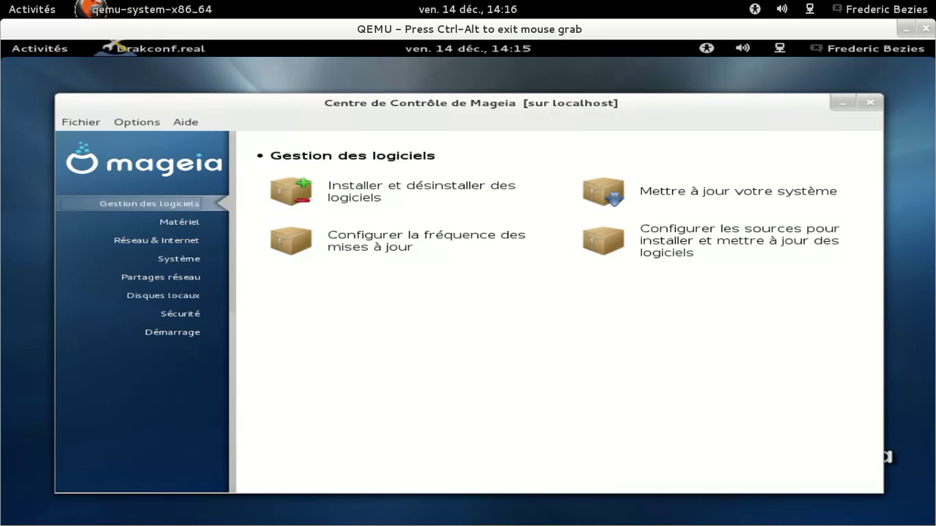
Look through the Control Center's categories for hardware, network and Internet, network shares, local disks and security.
click(161, 222)
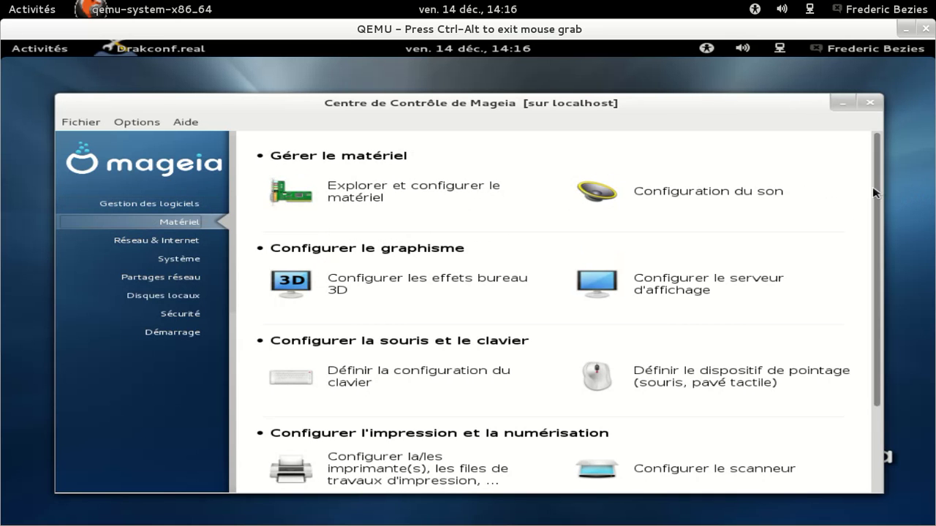
scroll(876, 205, down, 2)
scroll(877, 204, down, 2)
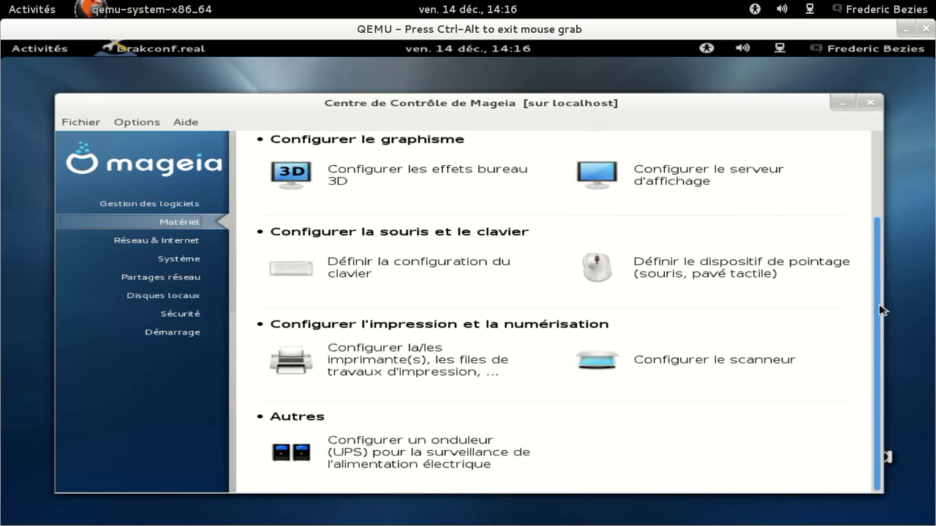
scroll(881, 310, up, 2)
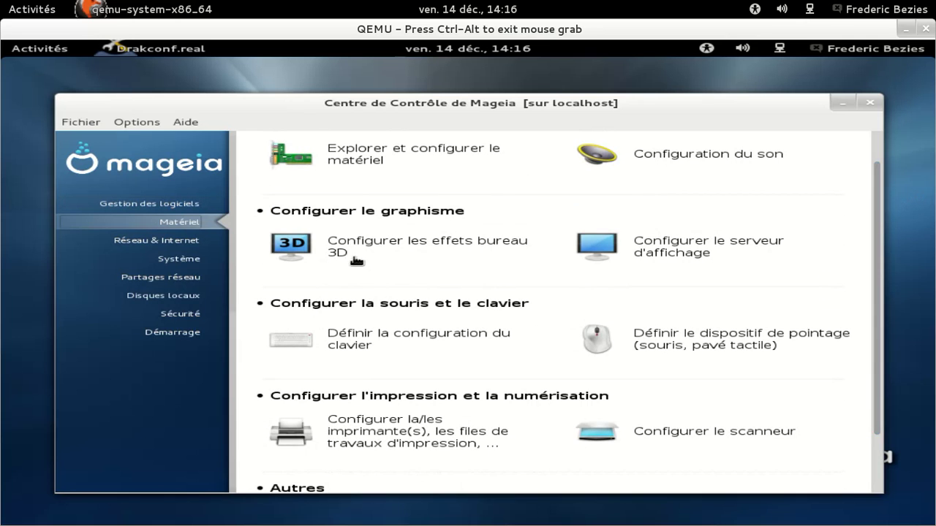
click(157, 240)
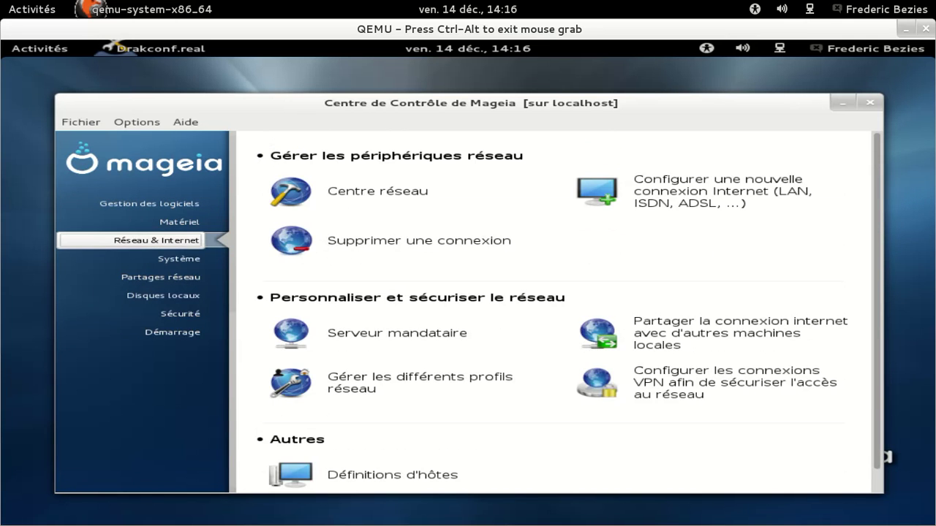
click(183, 277)
click(163, 295)
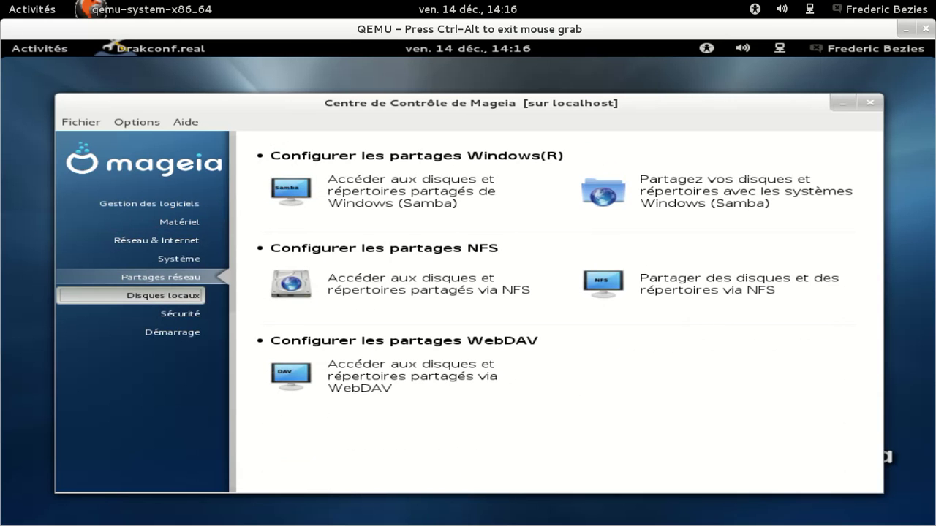
click(167, 313)
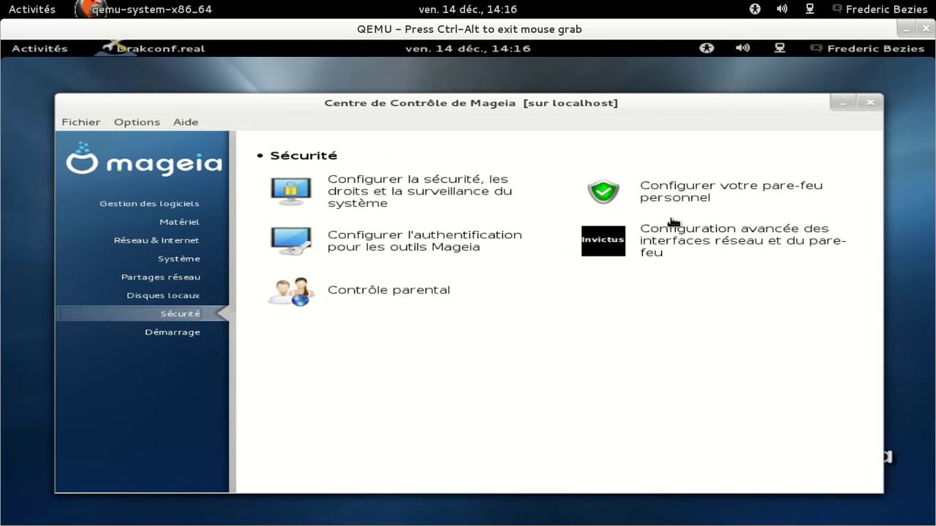
View the personal firewall settings and the advanced network interface and firewall configuration, leaving both without applying changes.
click(663, 198)
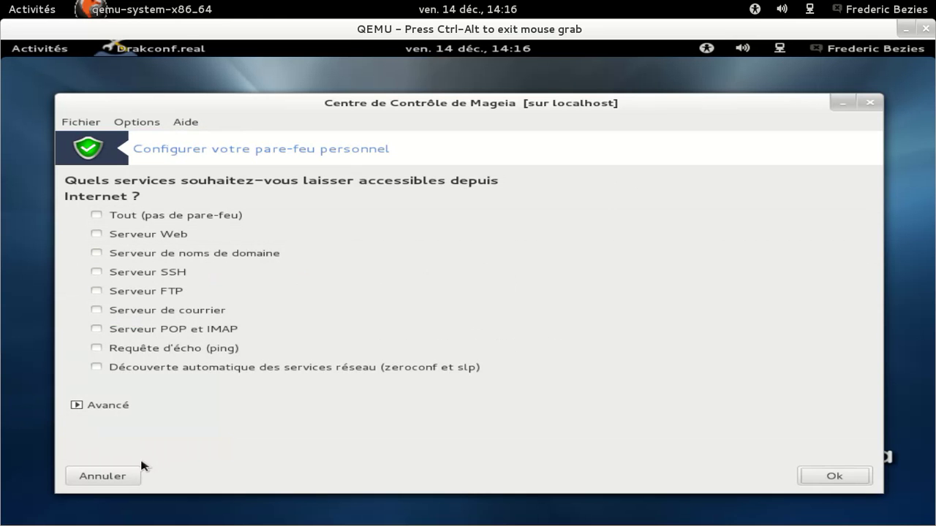
click(109, 476)
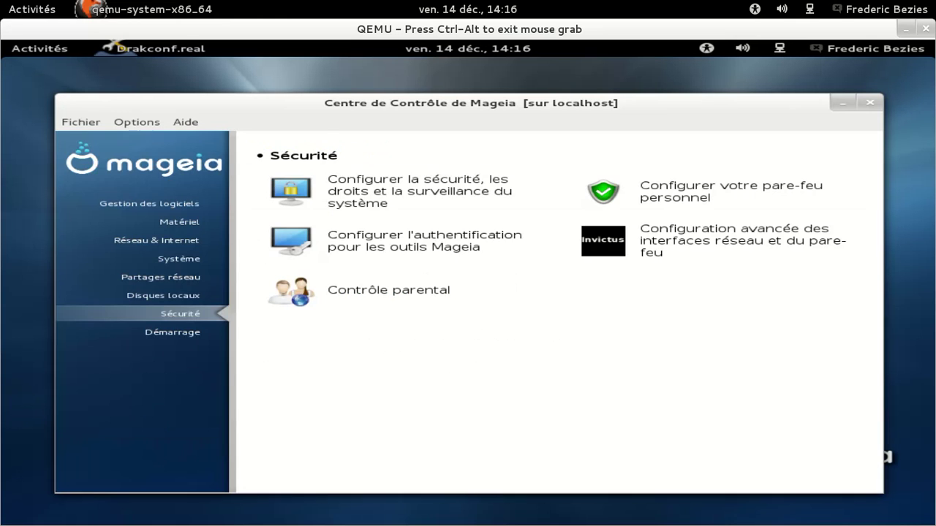
click(742, 248)
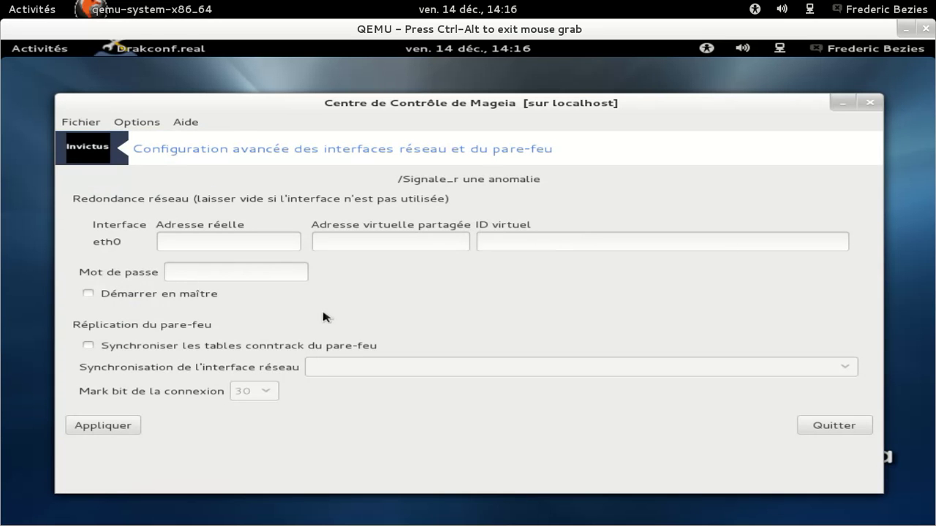
click(810, 423)
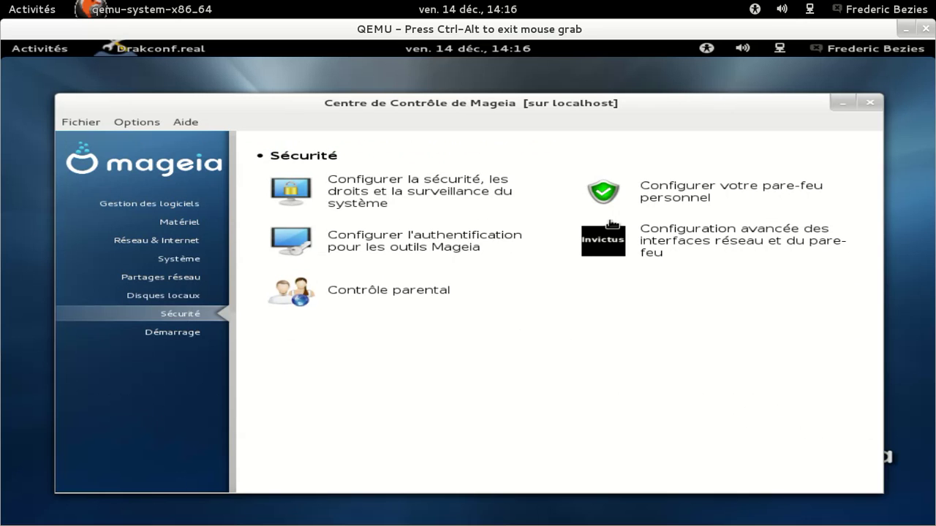
Examine the parental control tool, briefly activating it to view the blacklist, and leave with it deactivated and cancelled.
click(388, 290)
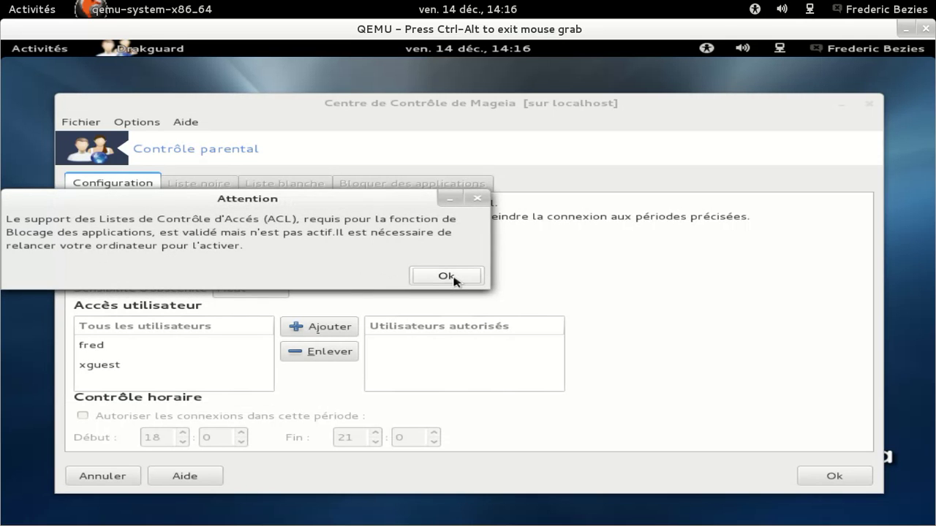
click(454, 281)
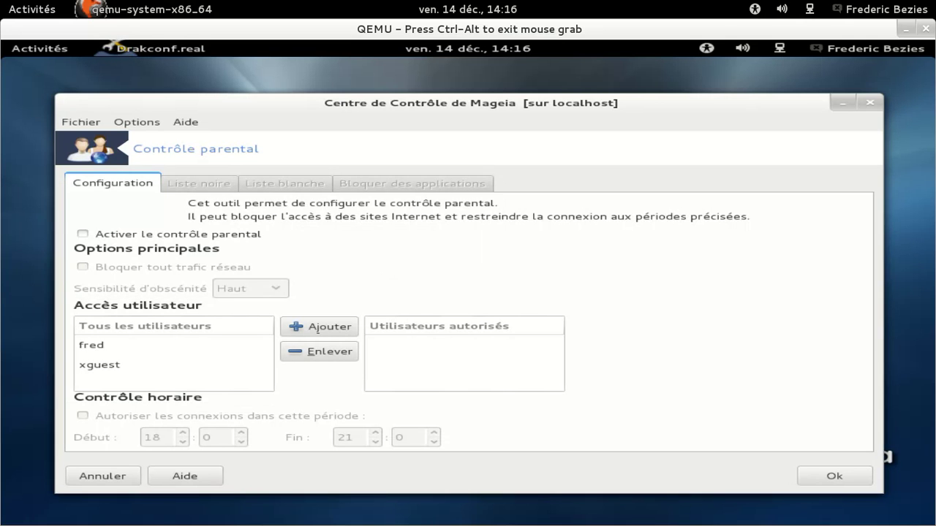
click(244, 236)
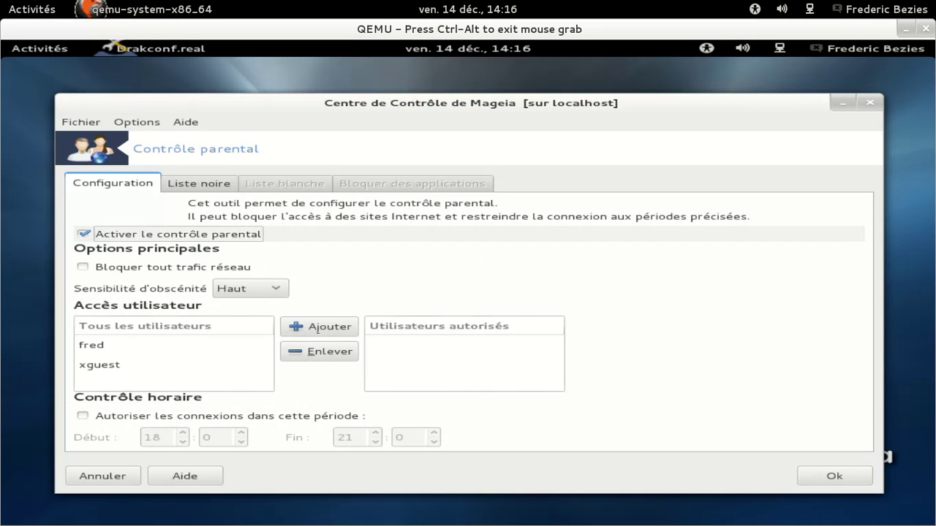
click(212, 234)
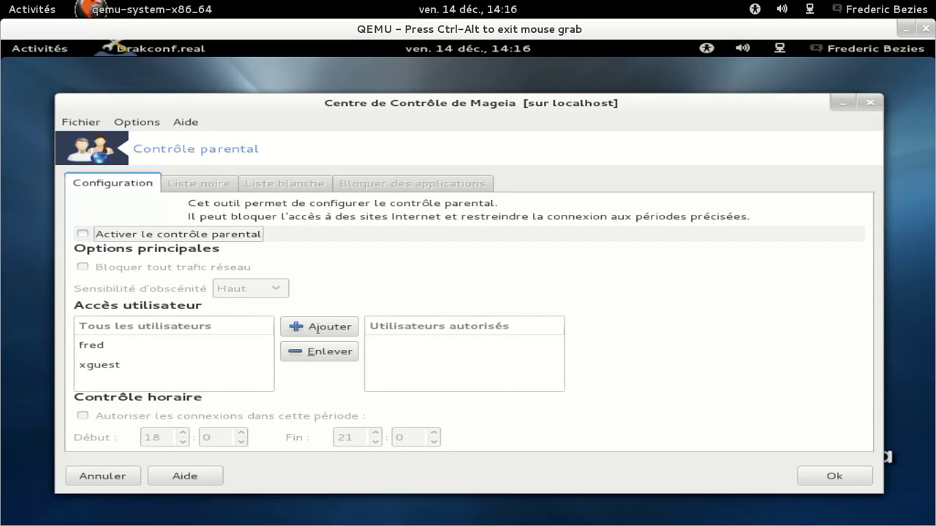
click(207, 235)
click(220, 184)
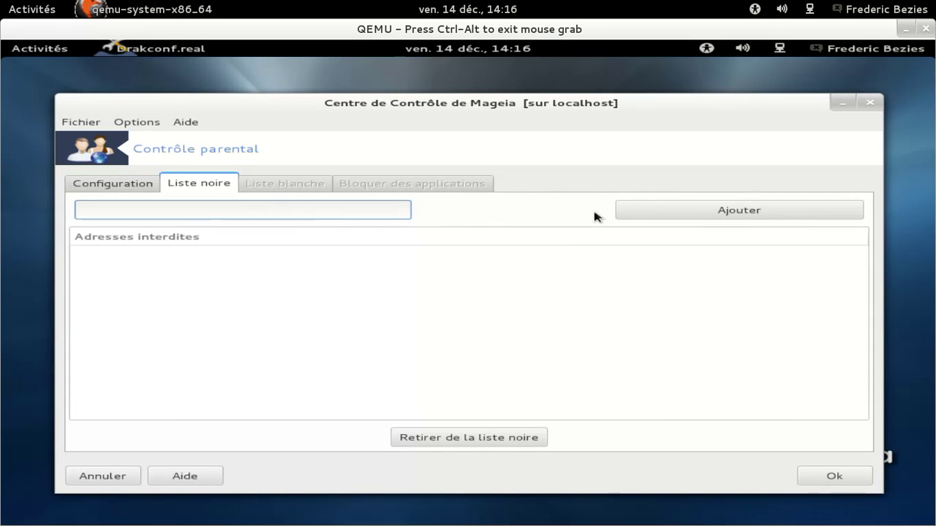
click(137, 184)
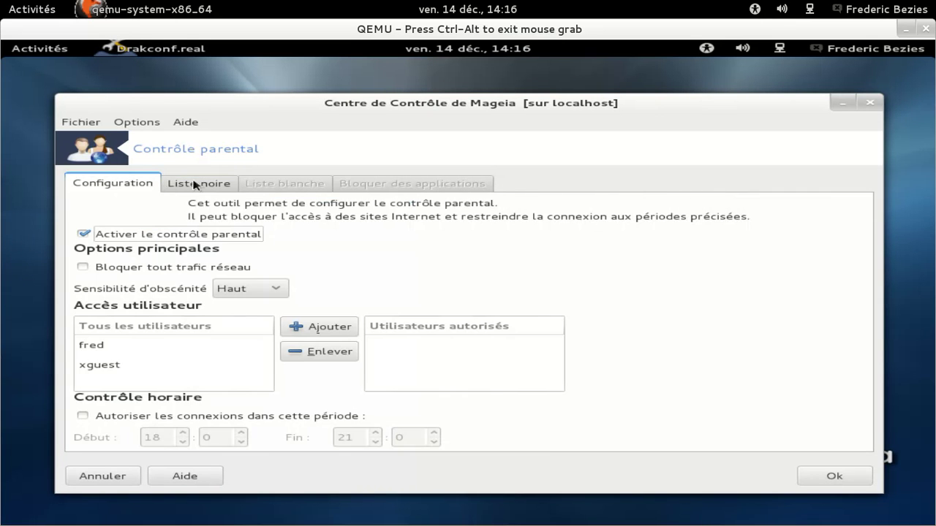
click(83, 234)
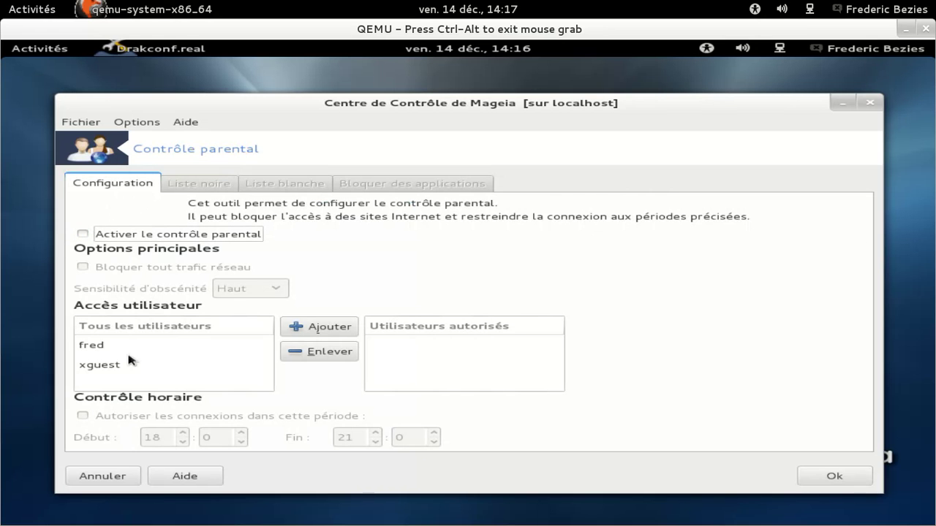
click(103, 476)
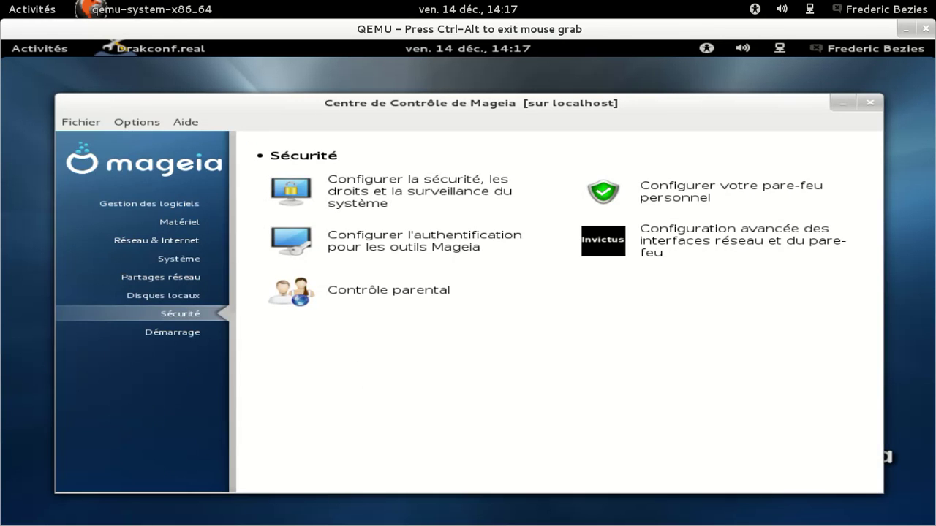
Examine the login manager choices and the boot loader options in the startup settings, cancelling out of both without changes.
click(180, 336)
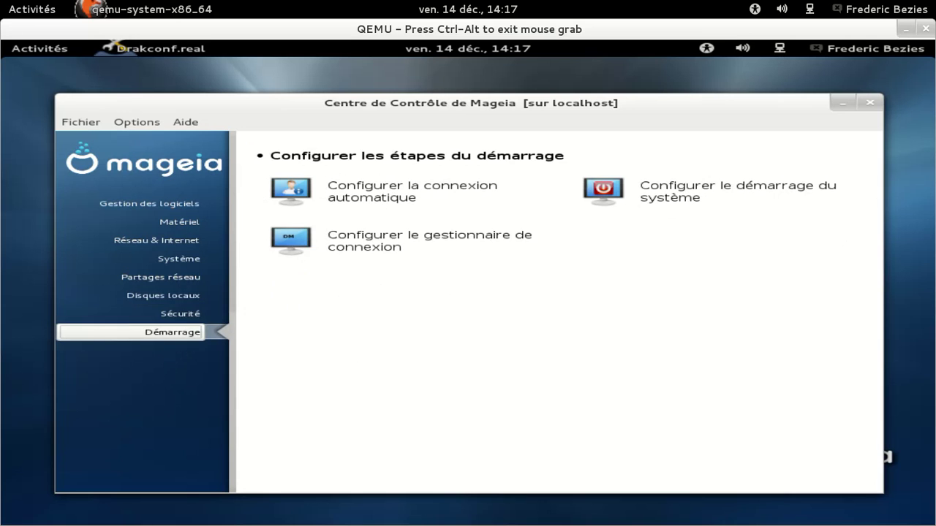
click(395, 246)
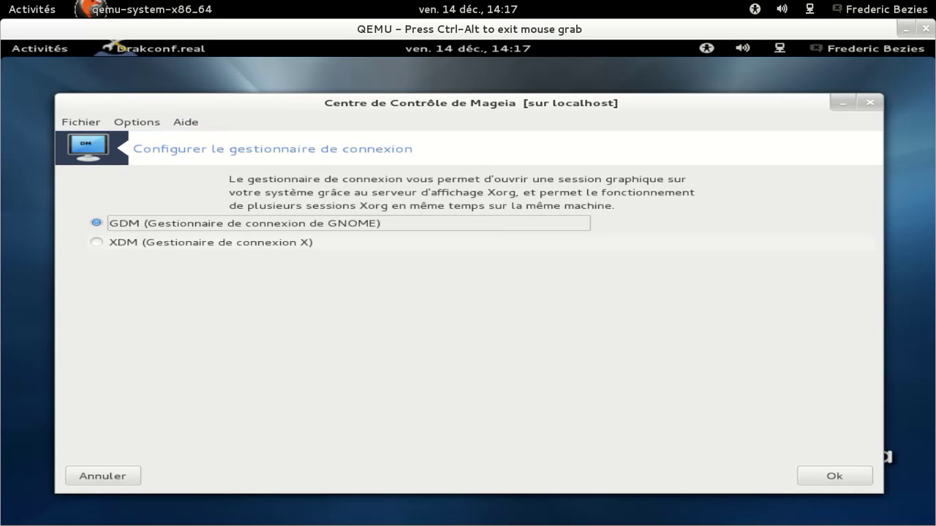
click(91, 476)
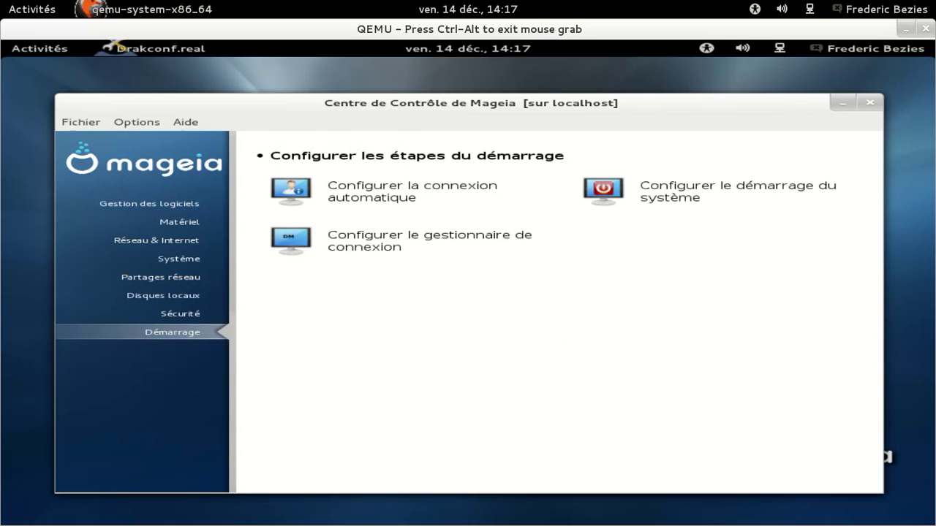
click(686, 201)
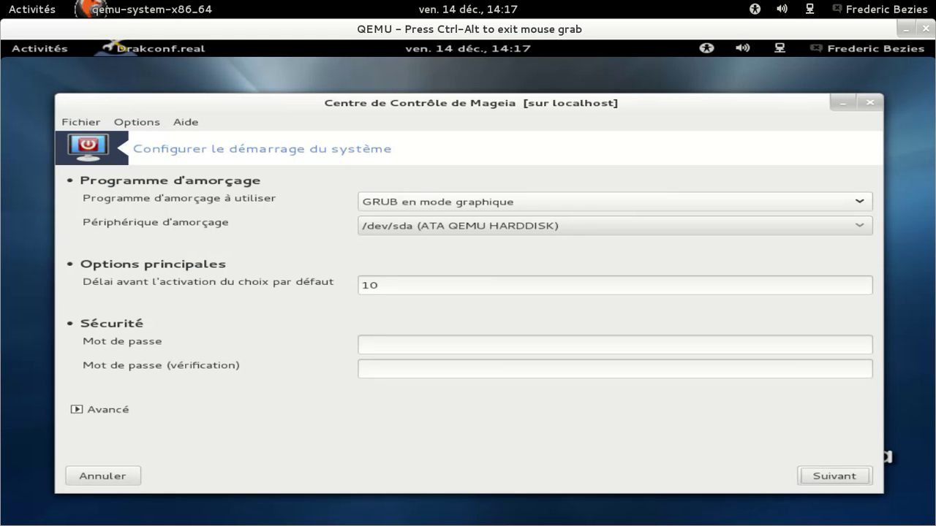
click(612, 201)
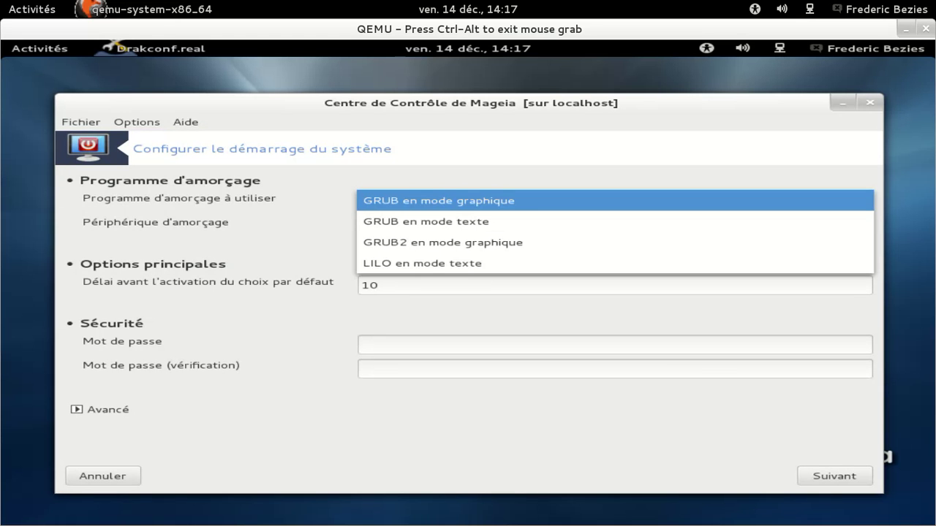
key(Return)
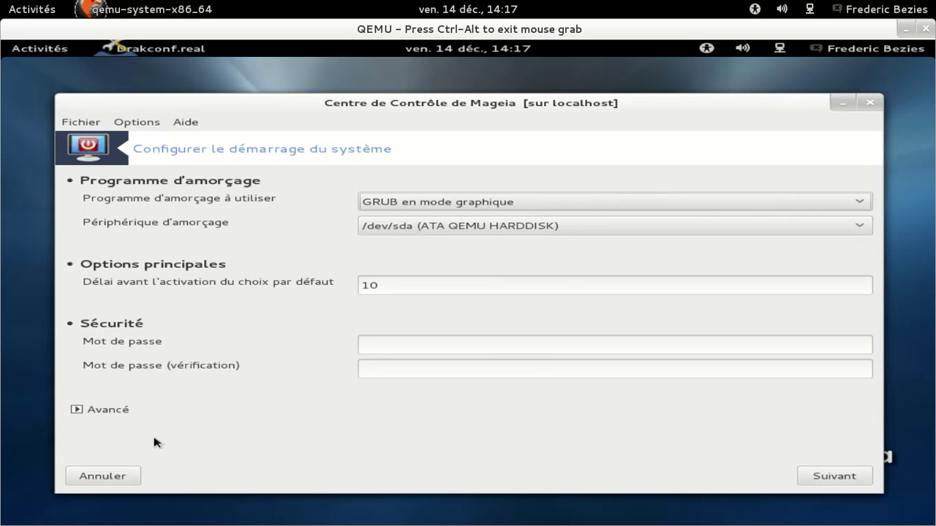
click(123, 476)
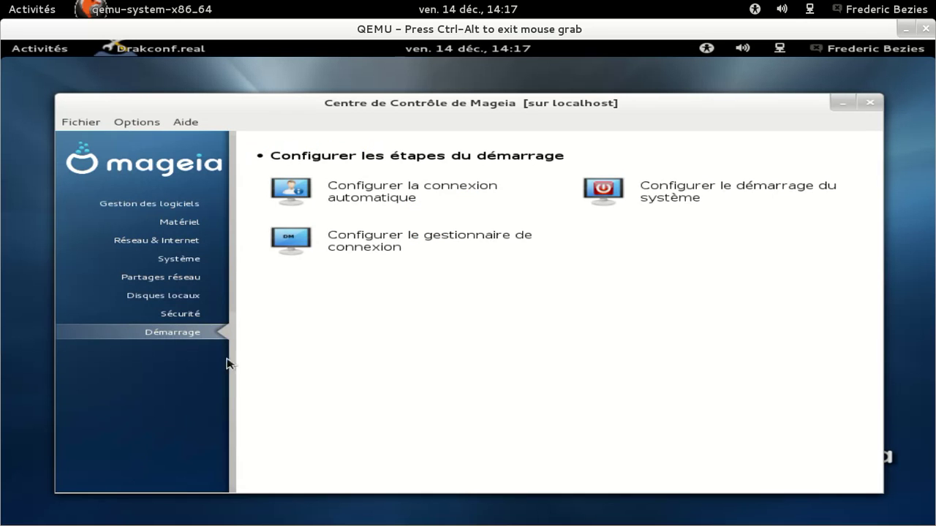
Check the software management section for available system updates, and leave the package update tool.
click(134, 207)
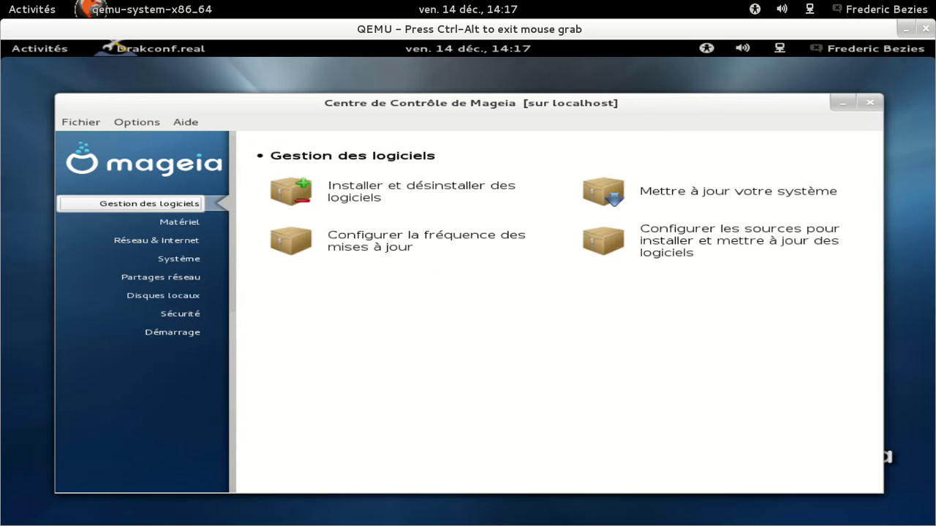
click(690, 198)
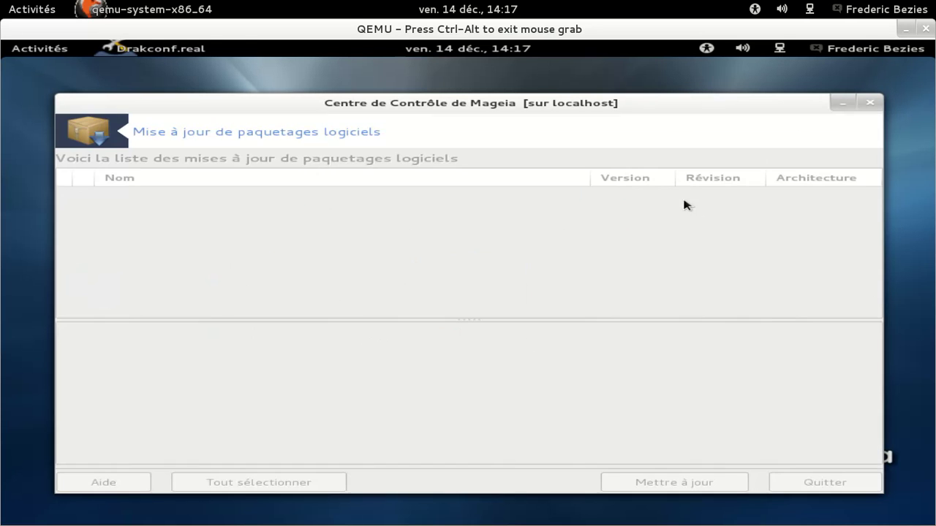
click(556, 374)
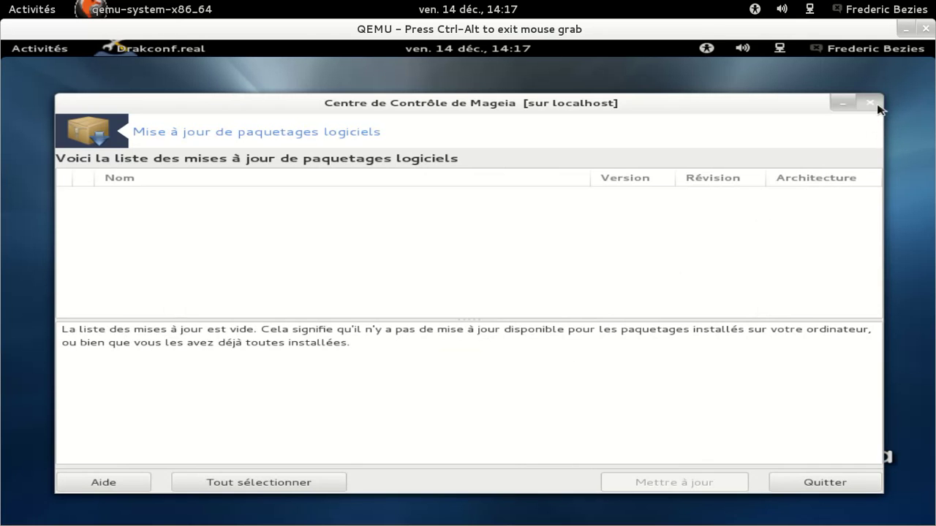
click(870, 103)
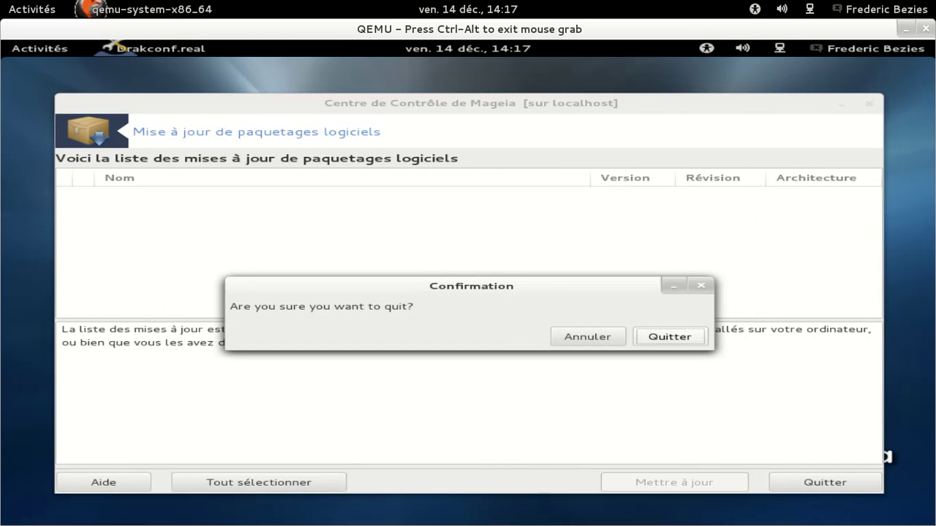
click(642, 338)
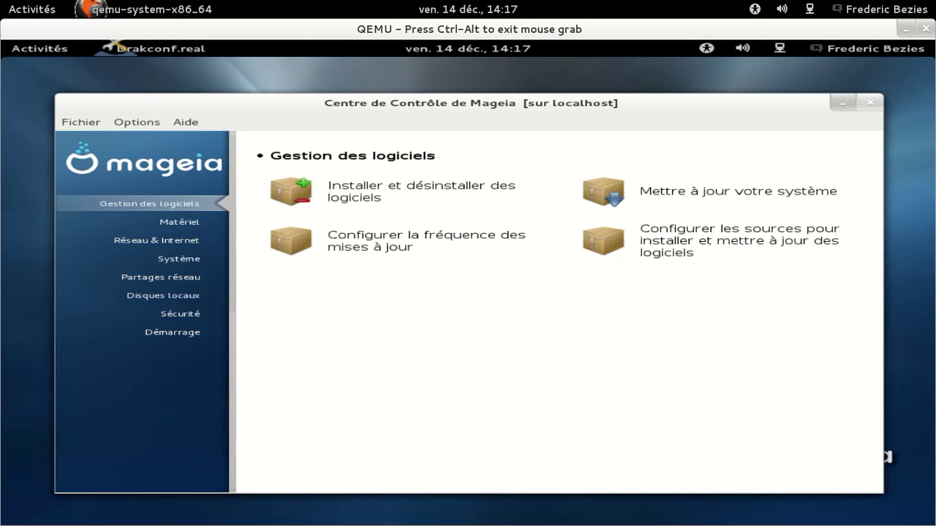
Quit the Mageia Control Center and shut down the Mageia guest system, releasing the mouse from the virtual machine.
click(870, 103)
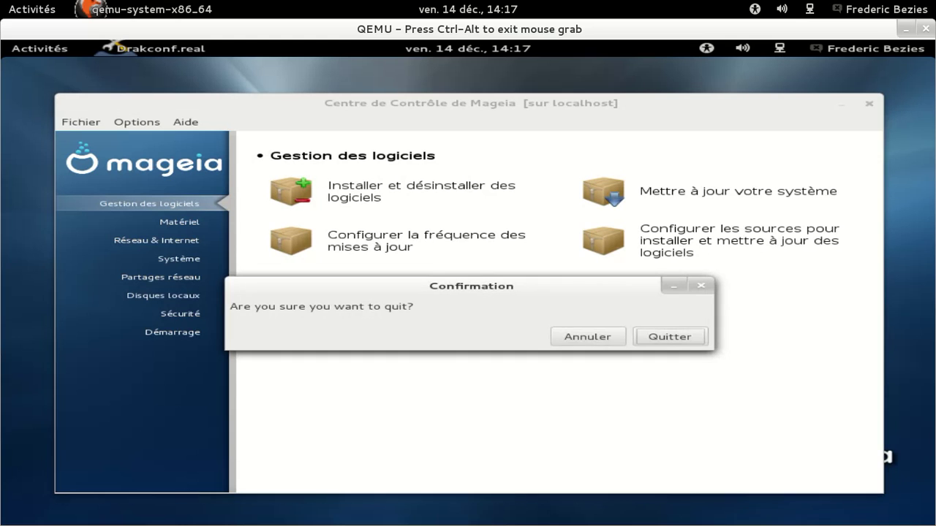
click(658, 338)
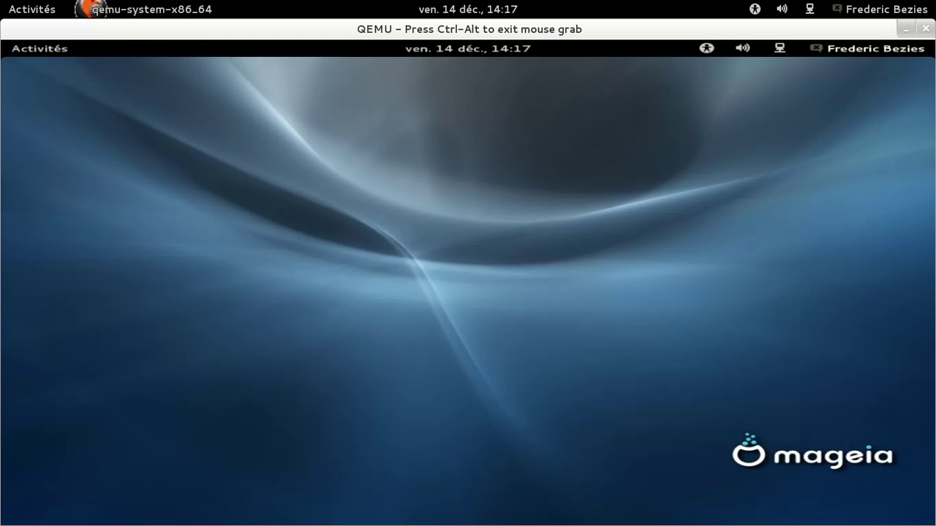
click(873, 48)
click(705, 301)
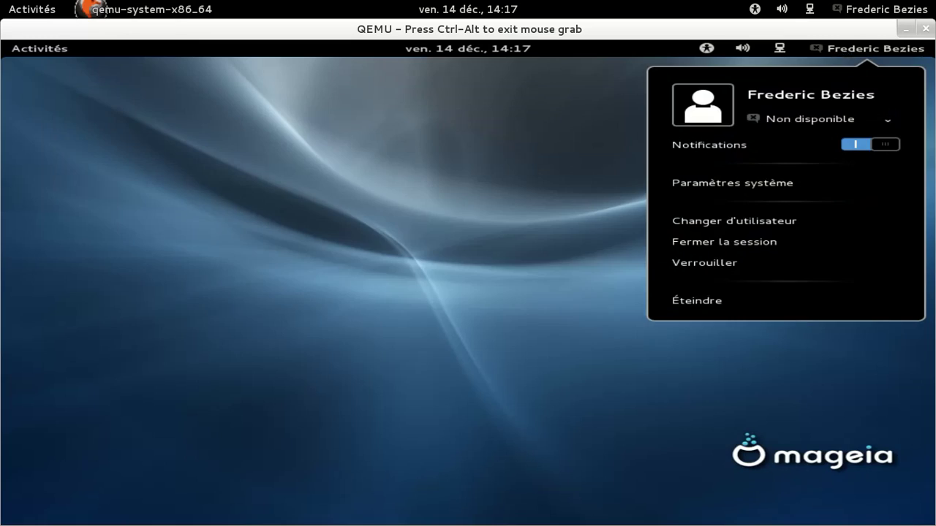
click(636, 331)
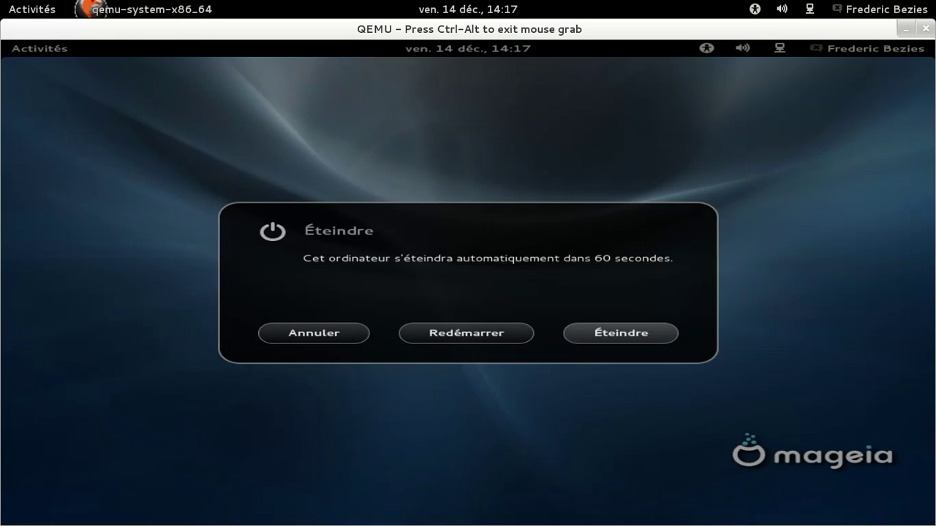
key(ctrl+alt)
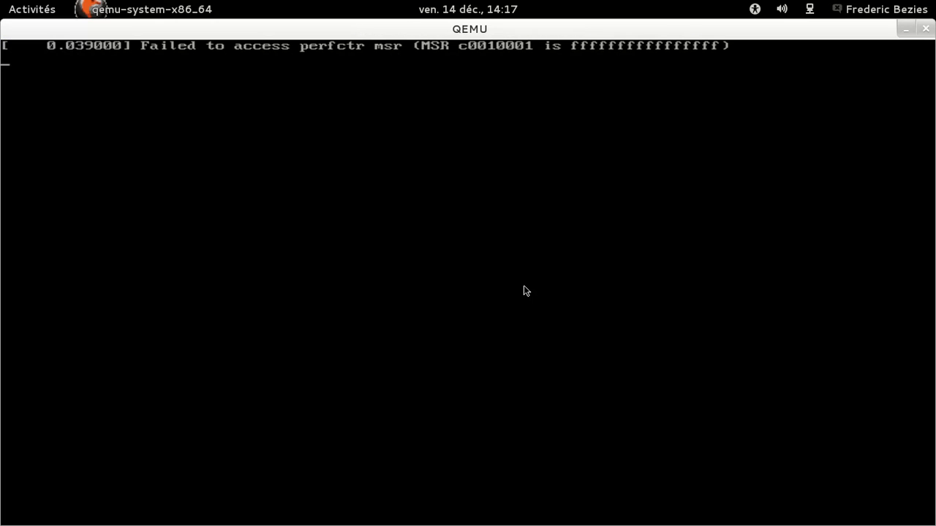